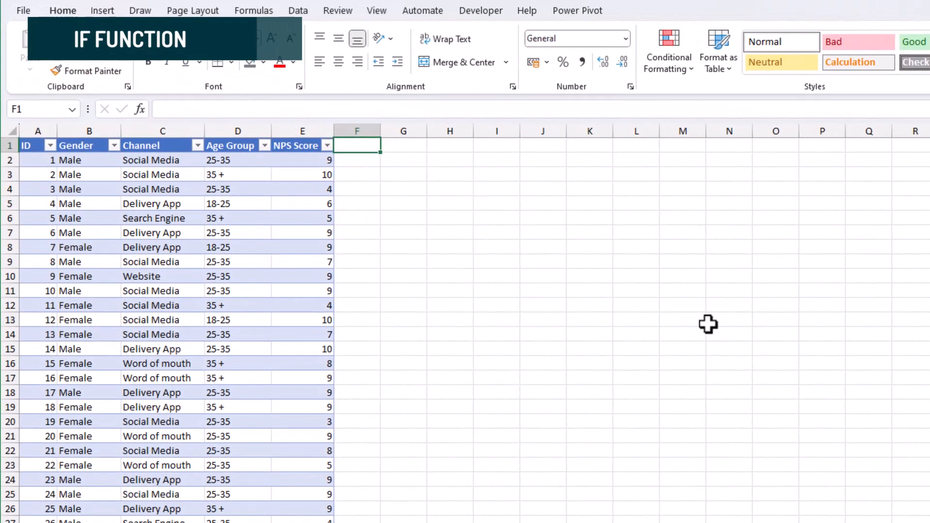
Step: Add an NPS column header in F1 and start an IF formula in F2 returning "Detractor" when NPS Score is <=6
text(NPS)
key(Return)
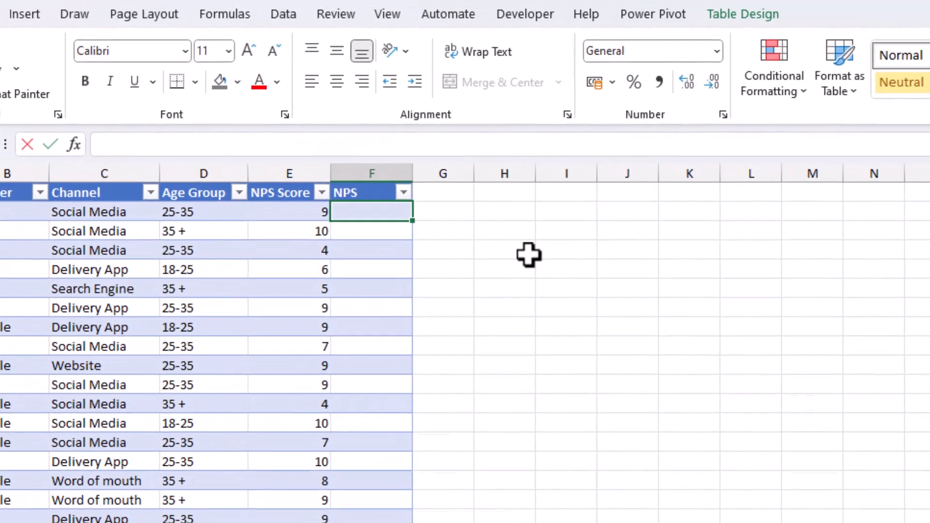
text(=)
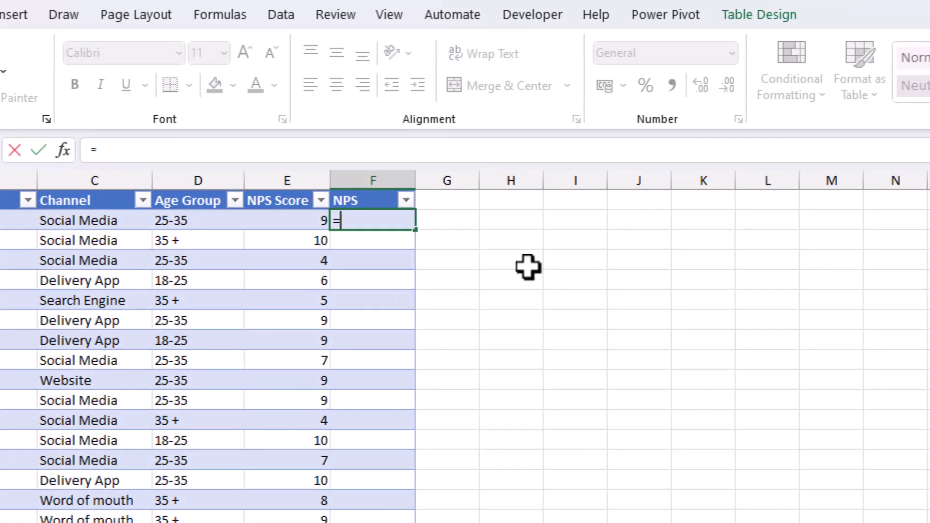
text(if)
key(Tab)
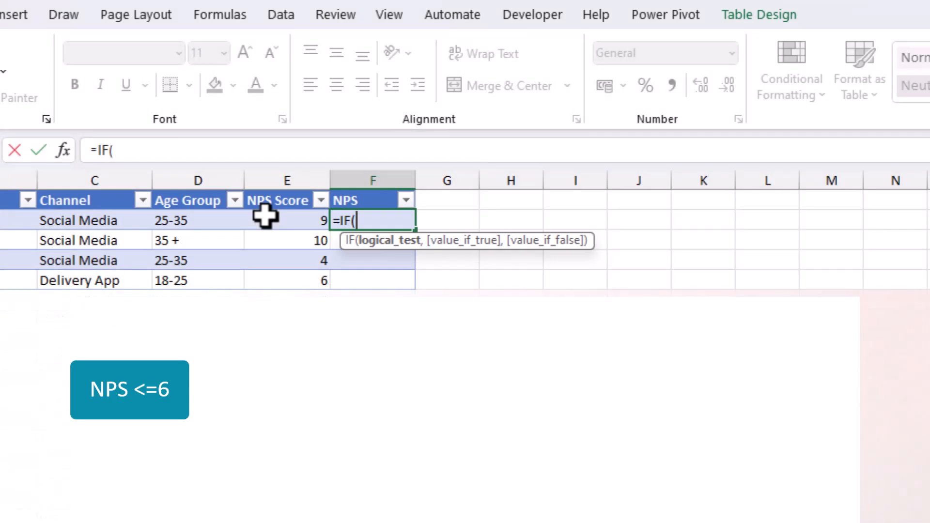
click(265, 217)
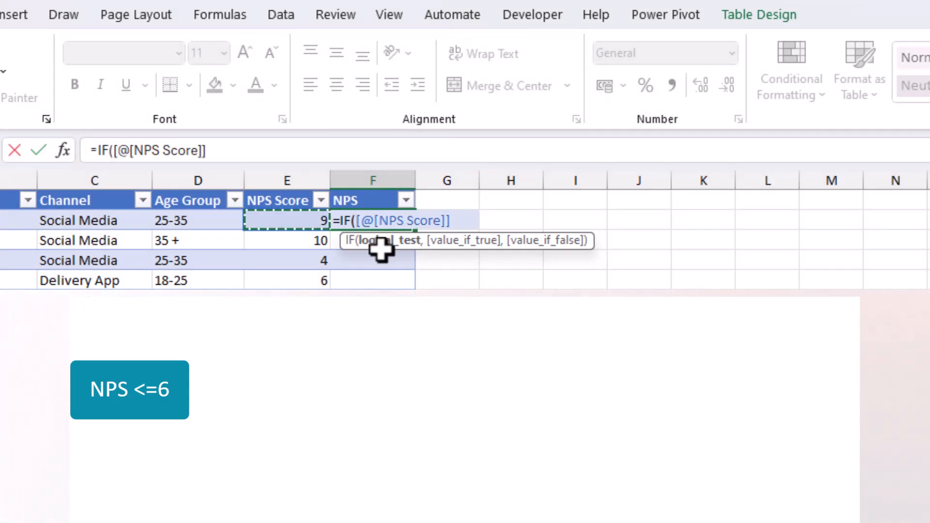
text(<=6)
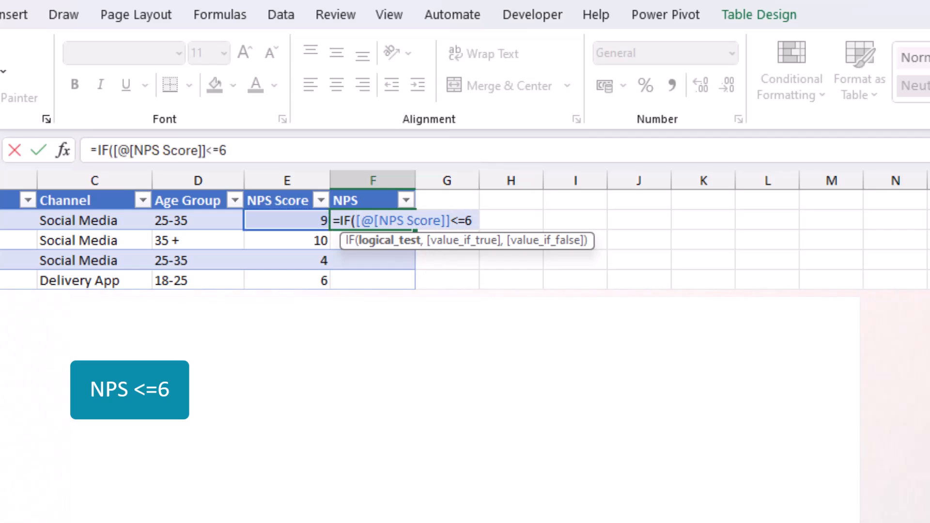
text(,")
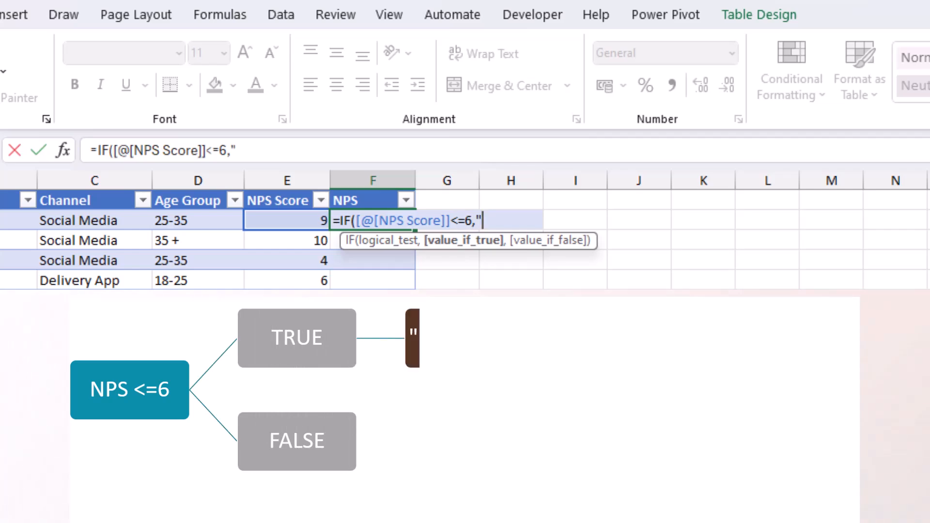
text(Detractor)
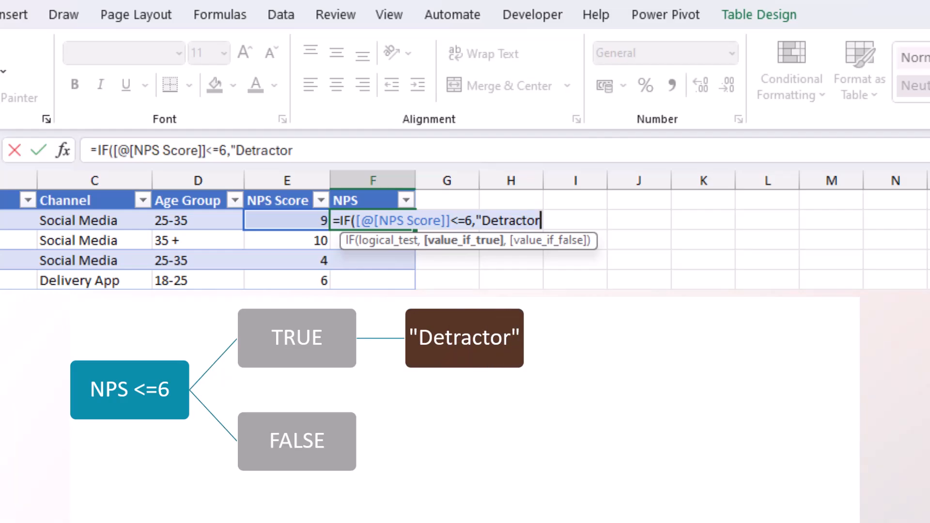
text(",)
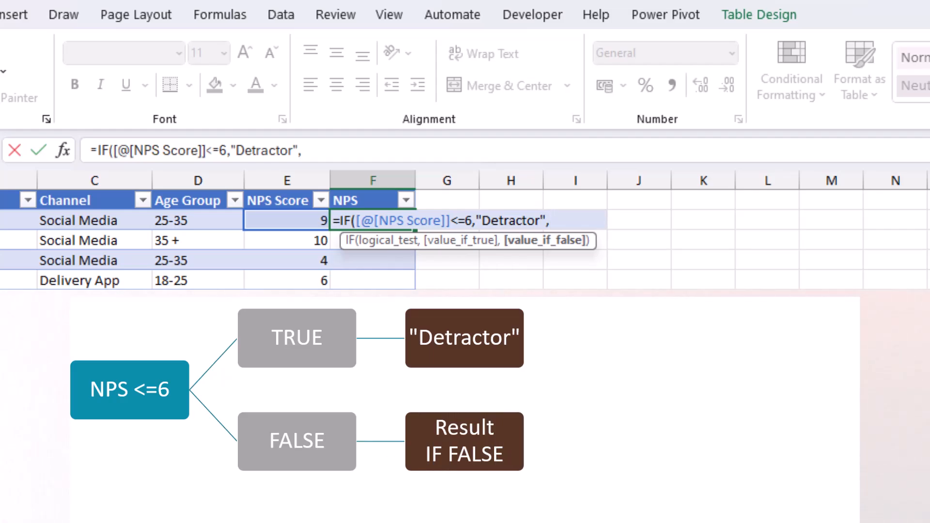
Step: Complete the F2 formula with a nested IF returning "Passive" when NPS Score is <=8 and "Promoter" otherwise
text(If)
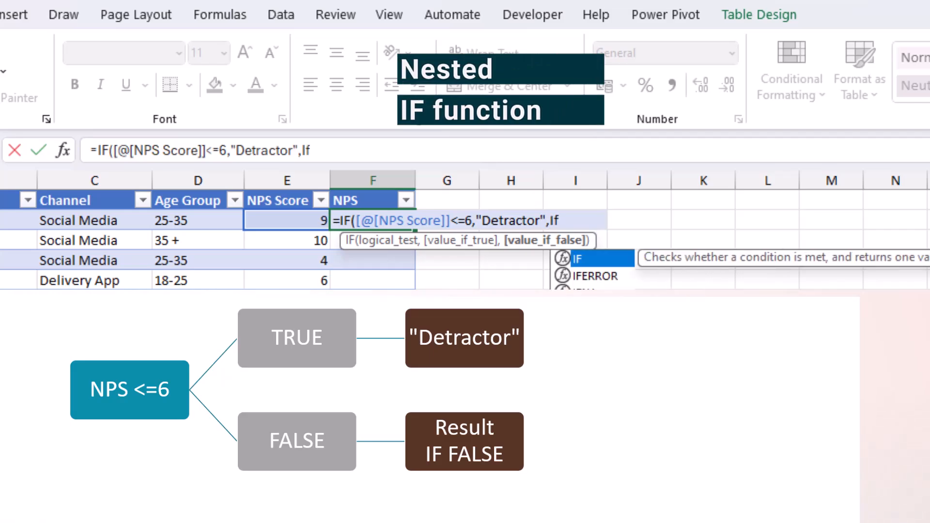
key(Tab)
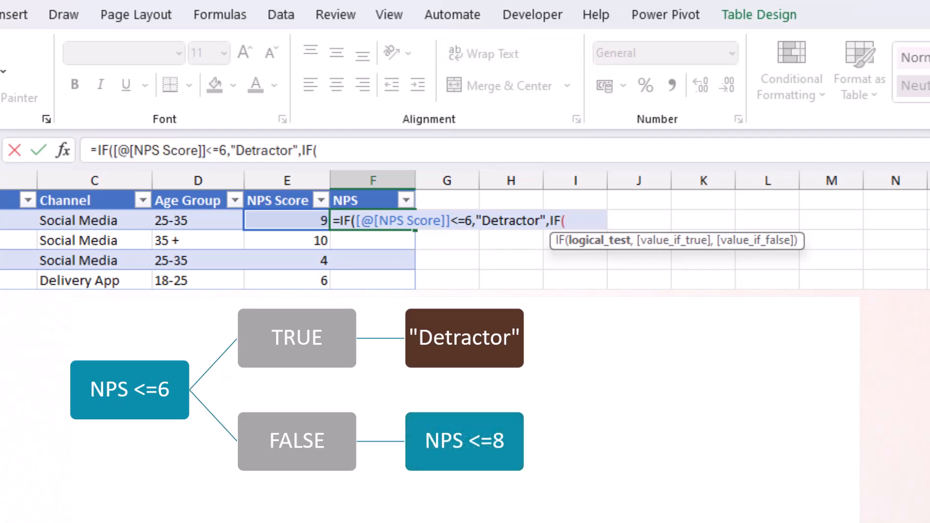
click(301, 221)
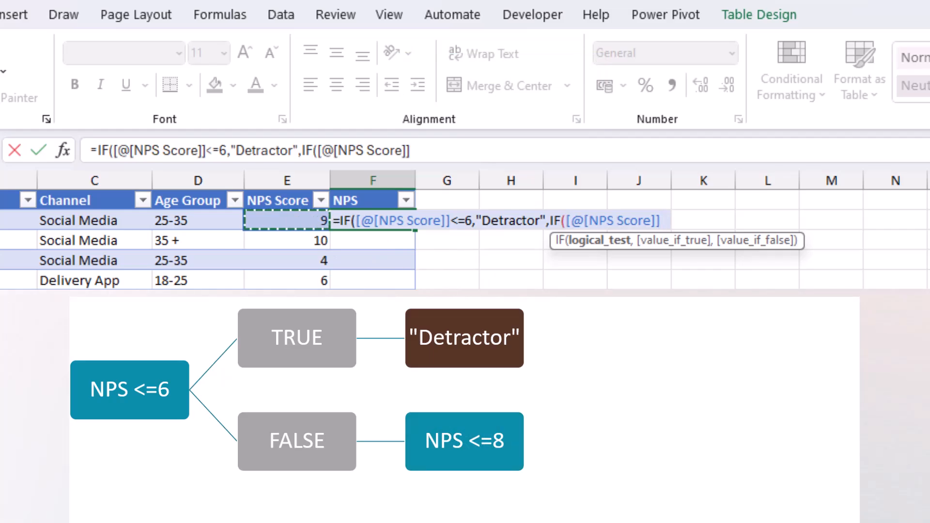
text(<=)
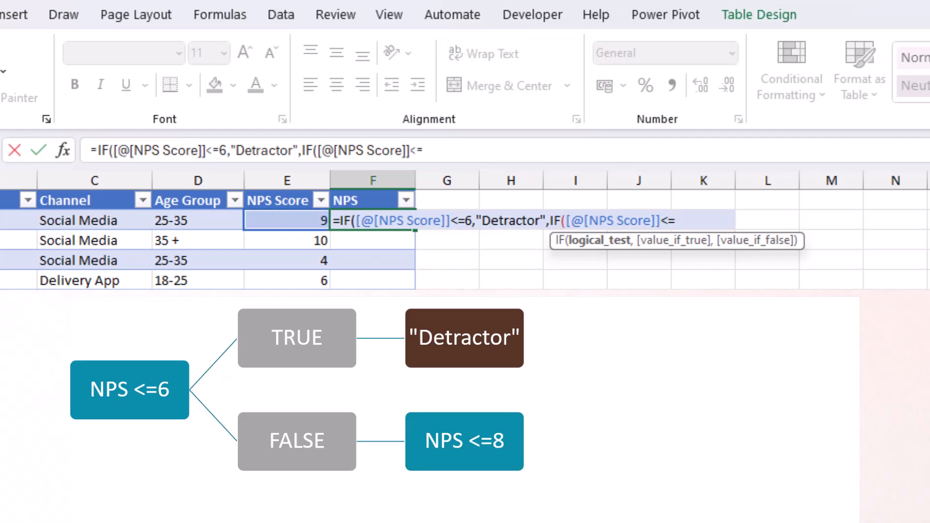
text(8,")
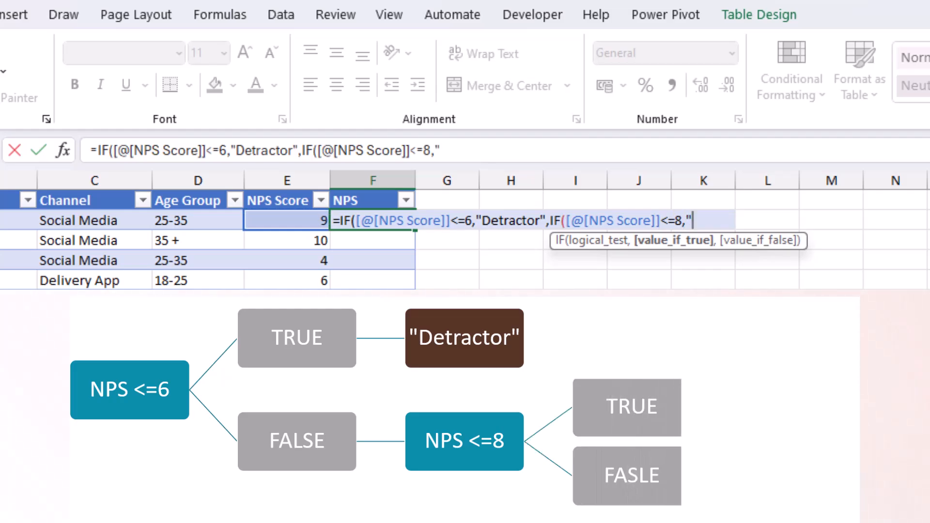
text(Pass)
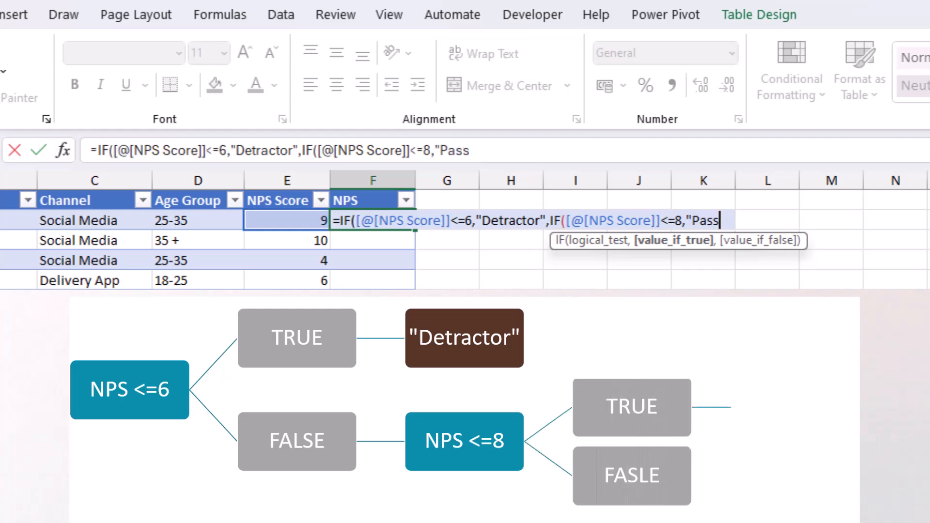
text(ive")
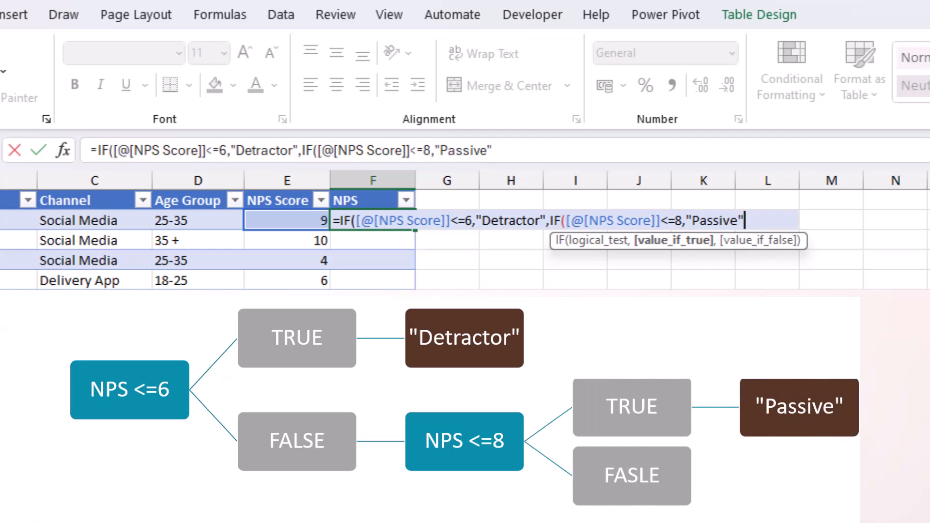
text(,")
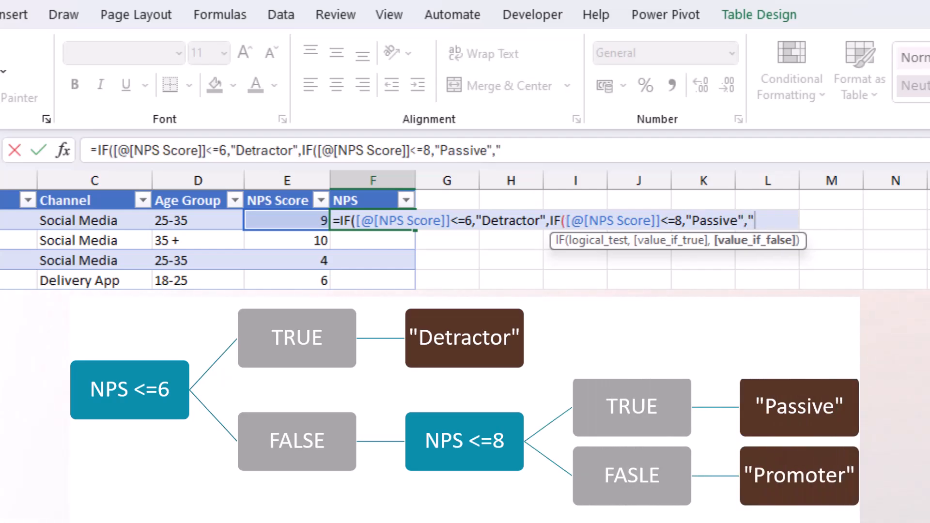
text(Promote)
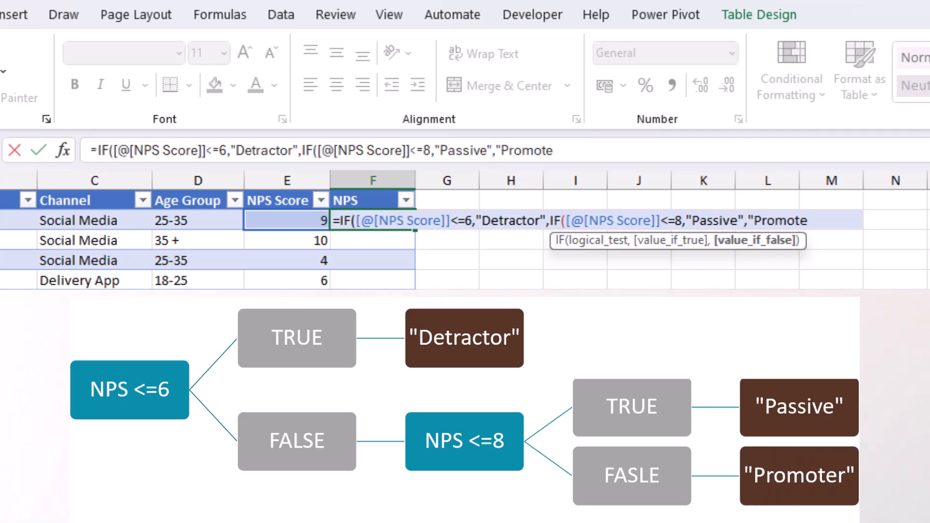
text(r")))
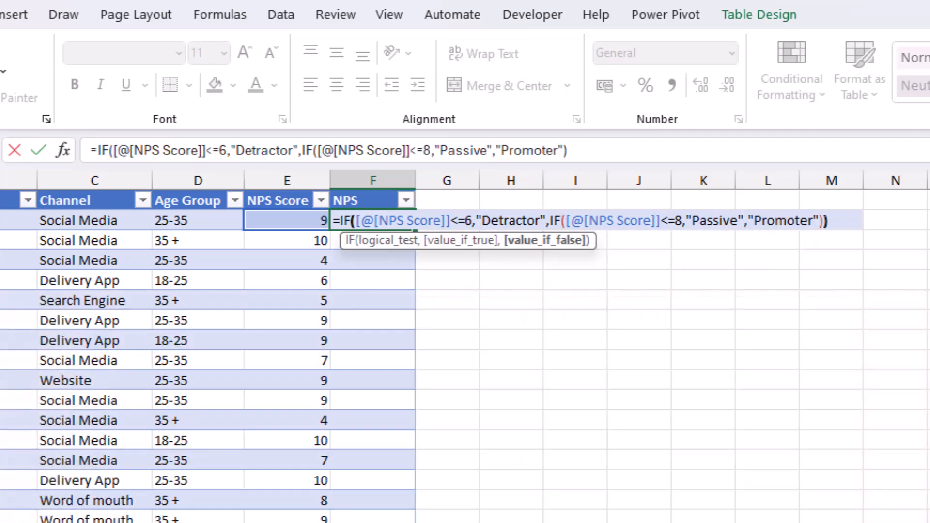
key(Return)
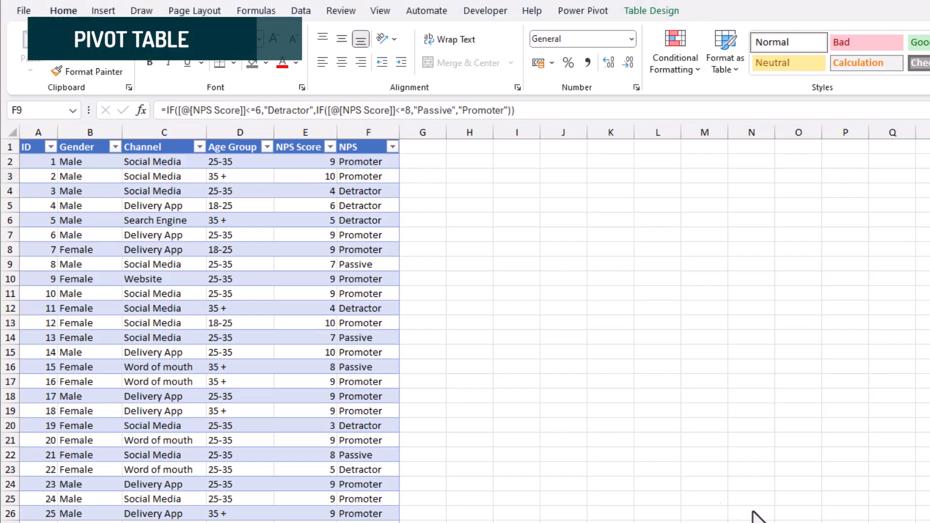
Step: Insert a PivotTable from the T_NPS table at cell B13 of the existing NPS worksheet
click(301, 388)
click(311, 292)
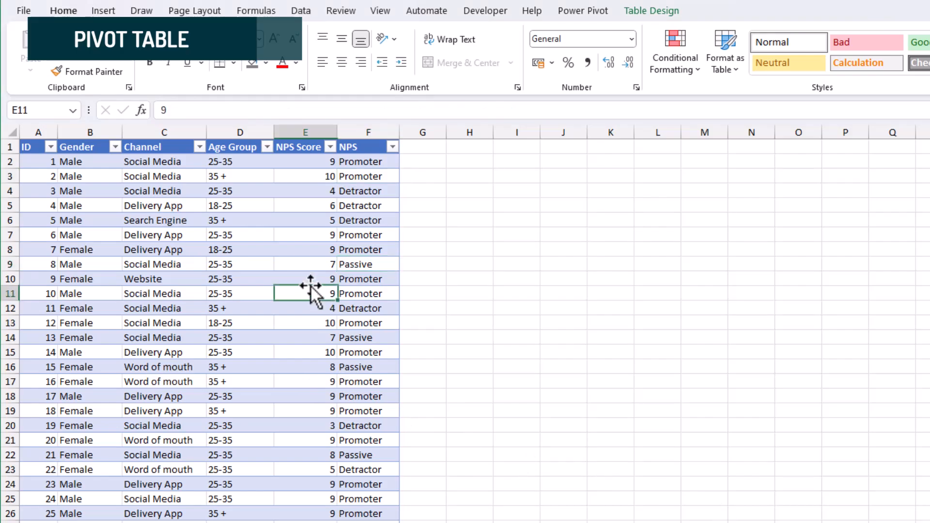
click(111, 11)
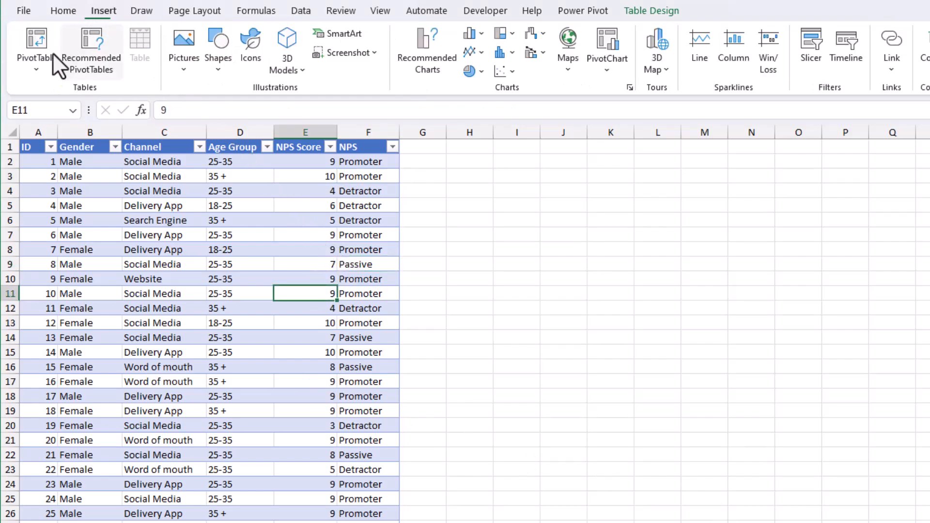
click(40, 65)
click(66, 97)
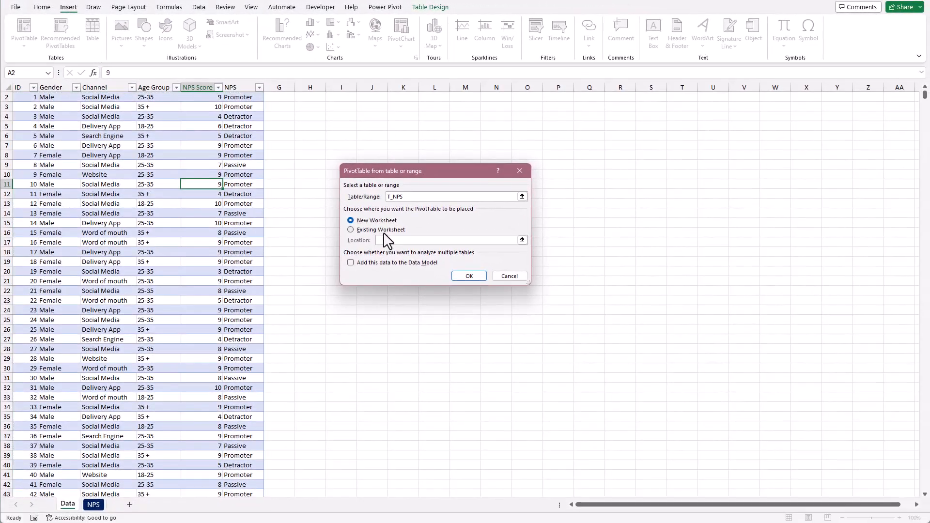
click(469, 280)
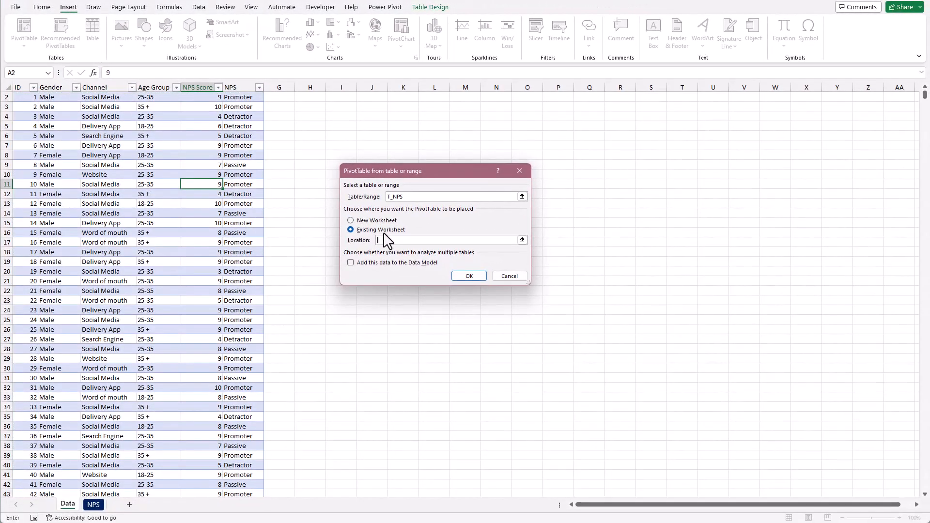
click(96, 509)
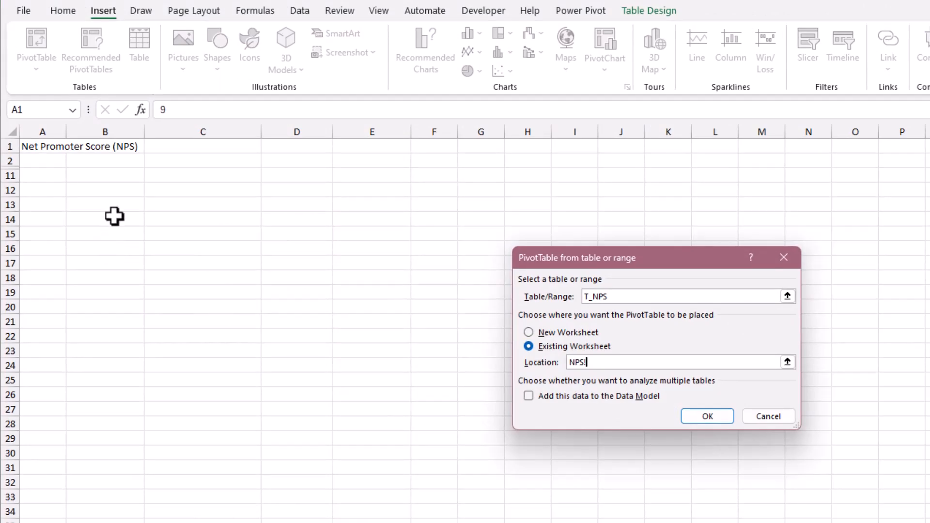
click(106, 191)
key(Return)
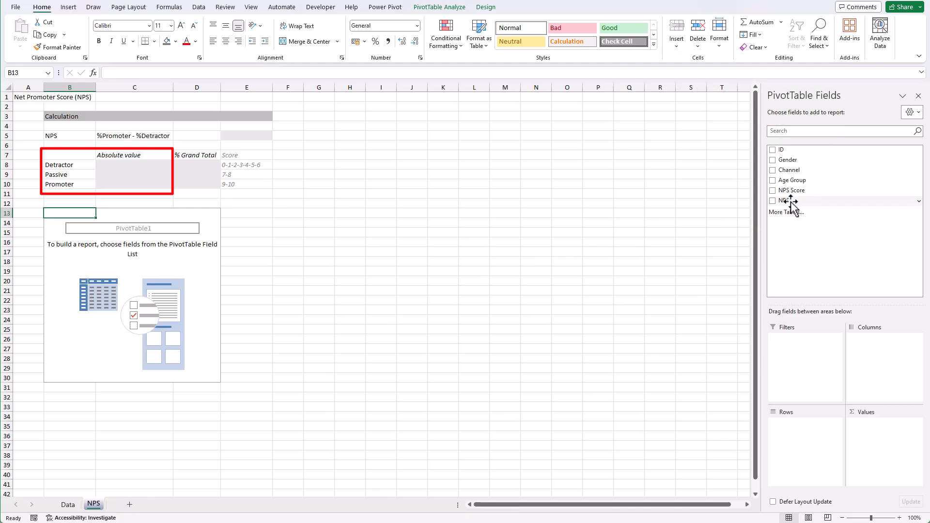
Step: Add the NPS field to the PivotTable's rows and twice to its values
drag(792, 202, 805, 427)
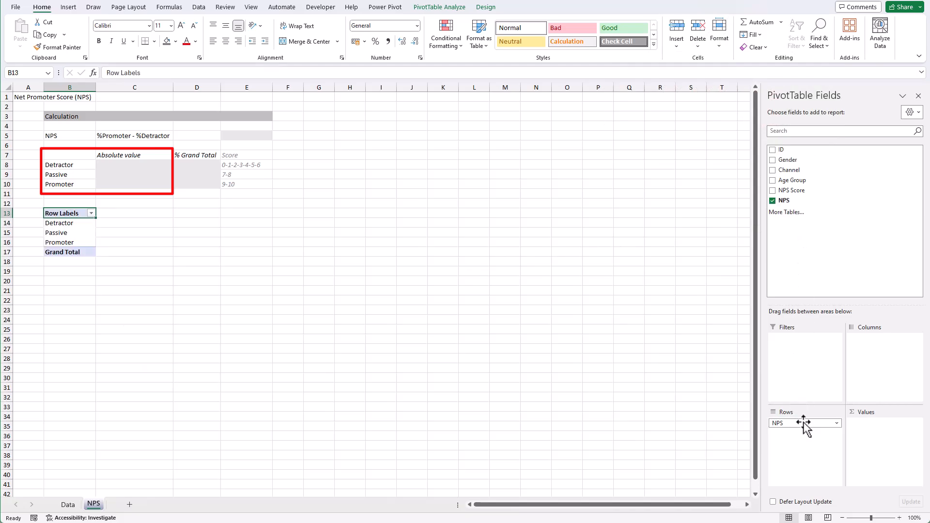
drag(801, 203, 882, 453)
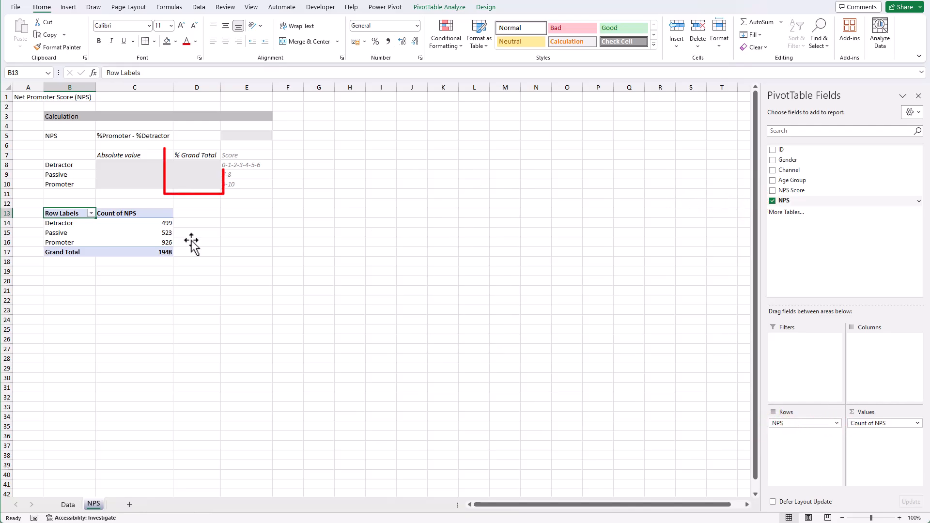
drag(784, 200, 878, 441)
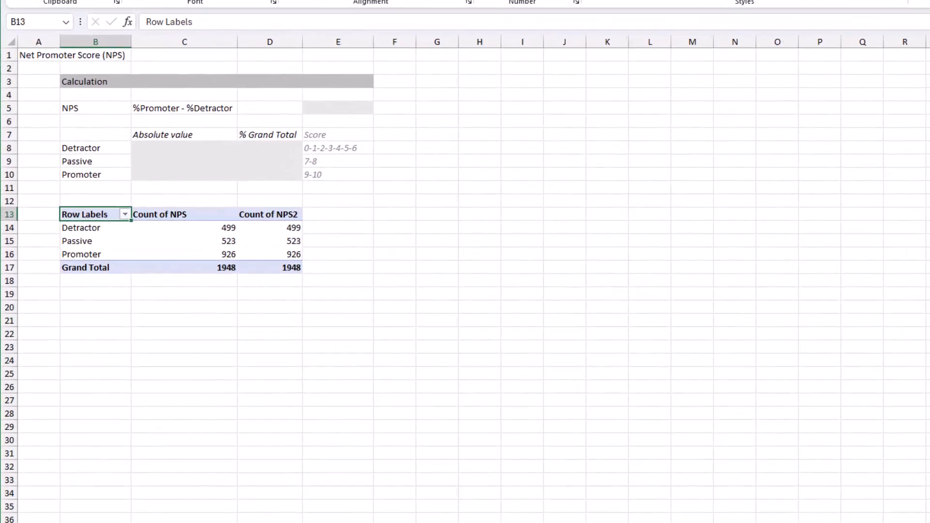
Step: Show the second NPS count in the PivotTable as % of Grand Total and rename that value field "%"
click(196, 213)
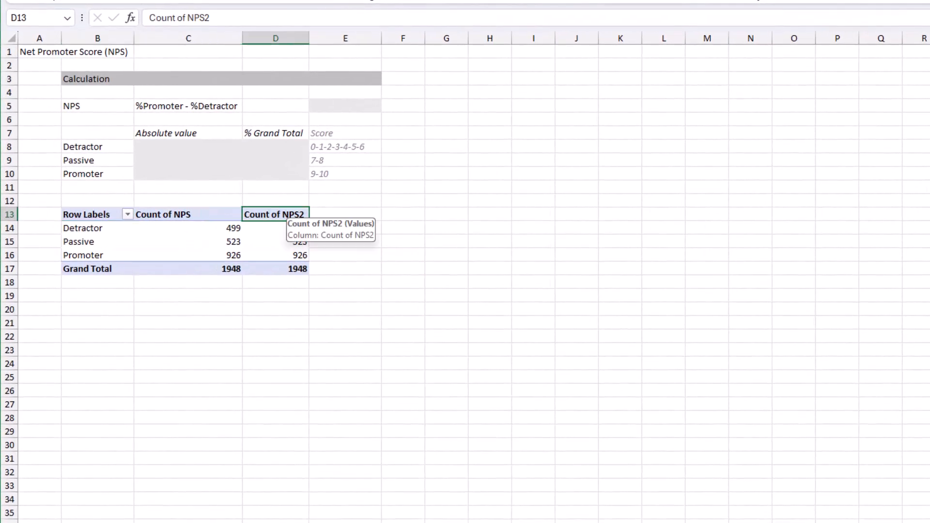
right_click(282, 215)
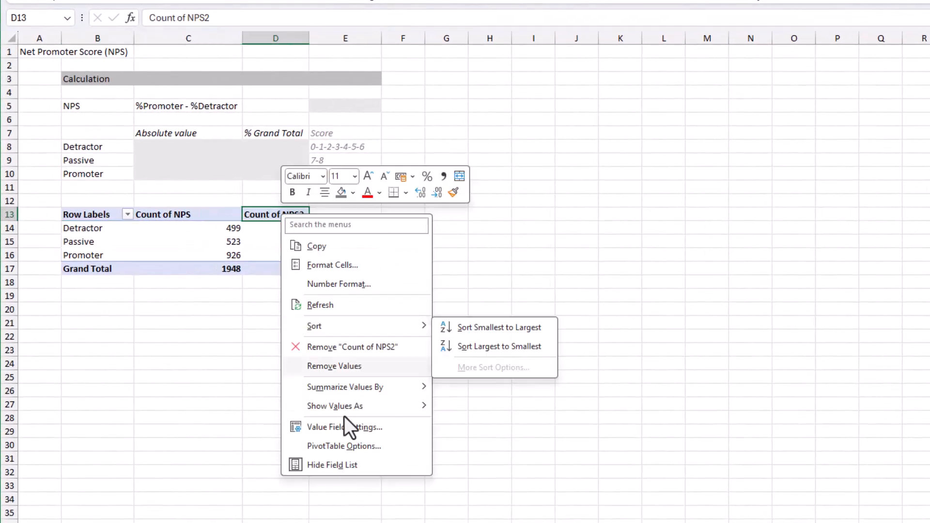
click(344, 425)
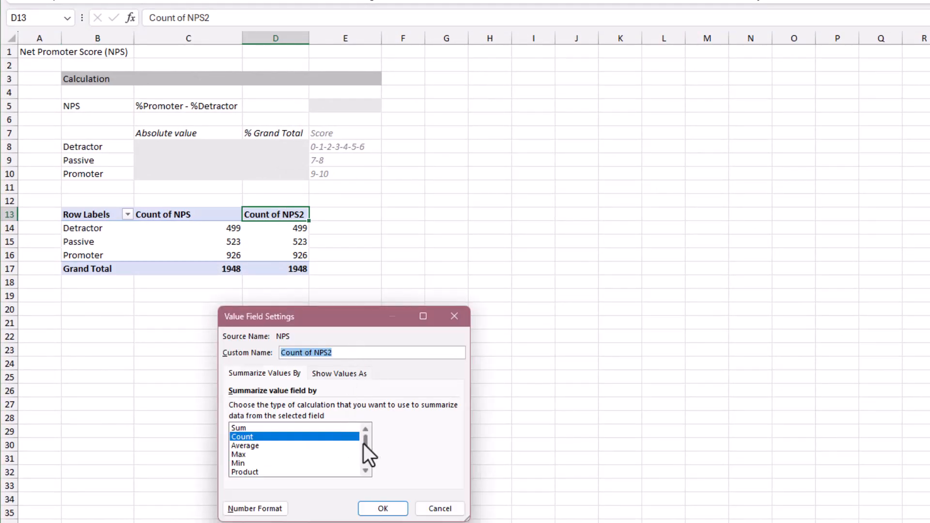
click(332, 375)
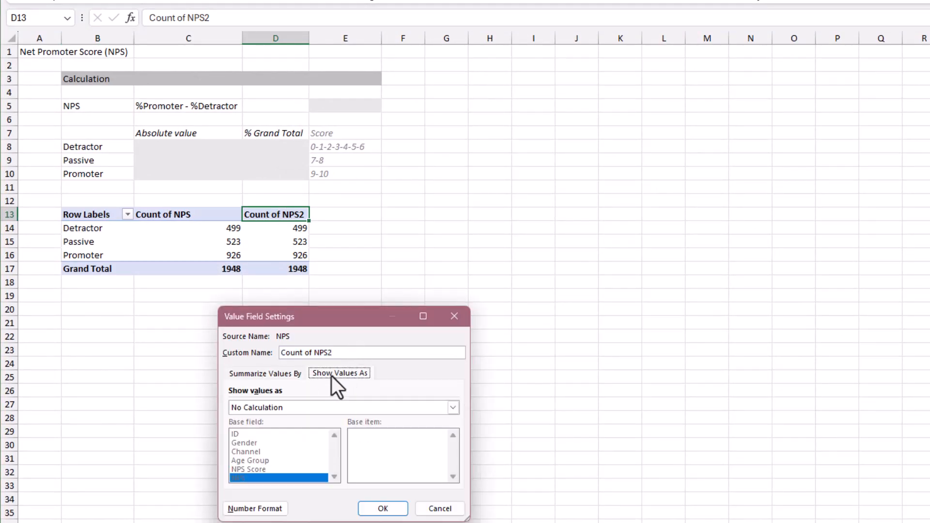
click(390, 408)
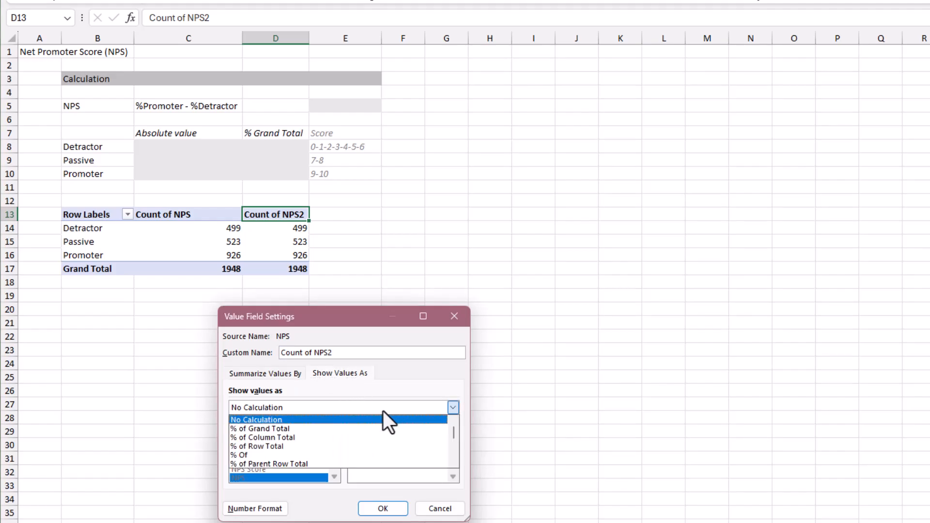
click(314, 432)
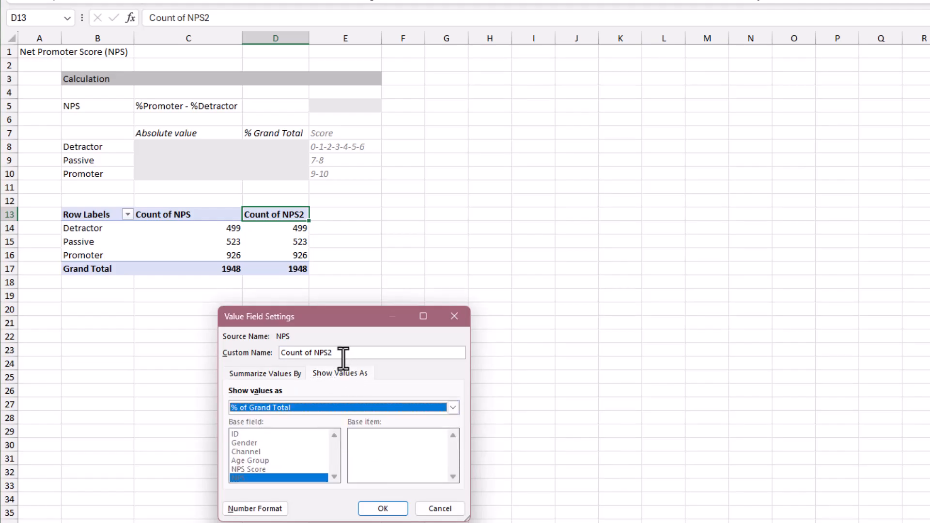
drag(339, 353, 281, 356)
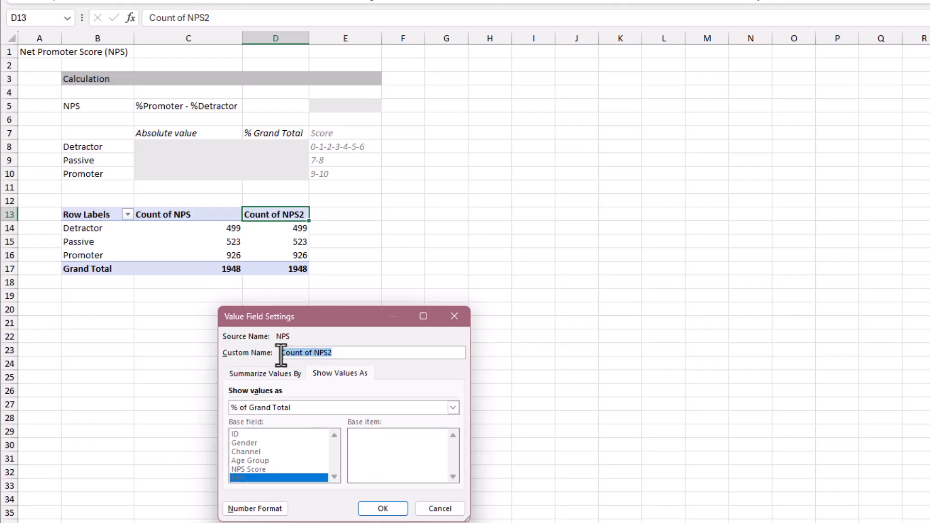
text(%)
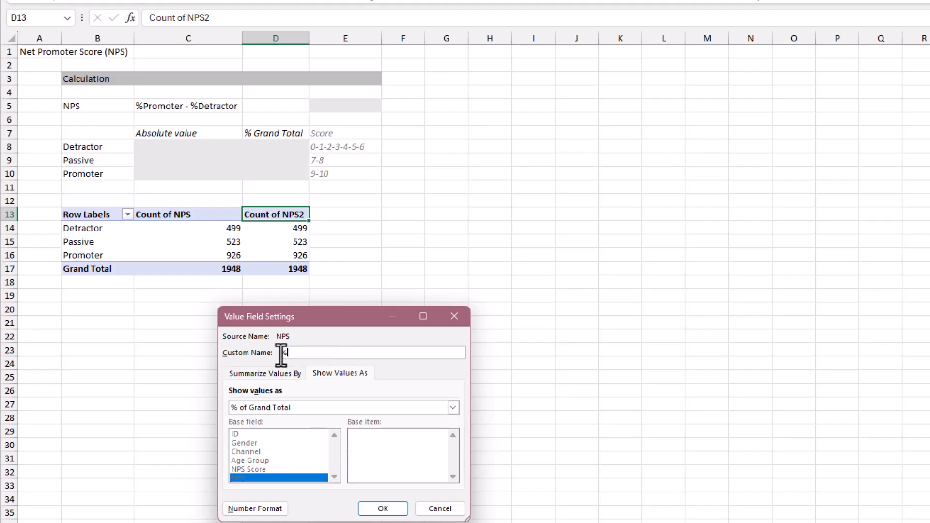
click(383, 508)
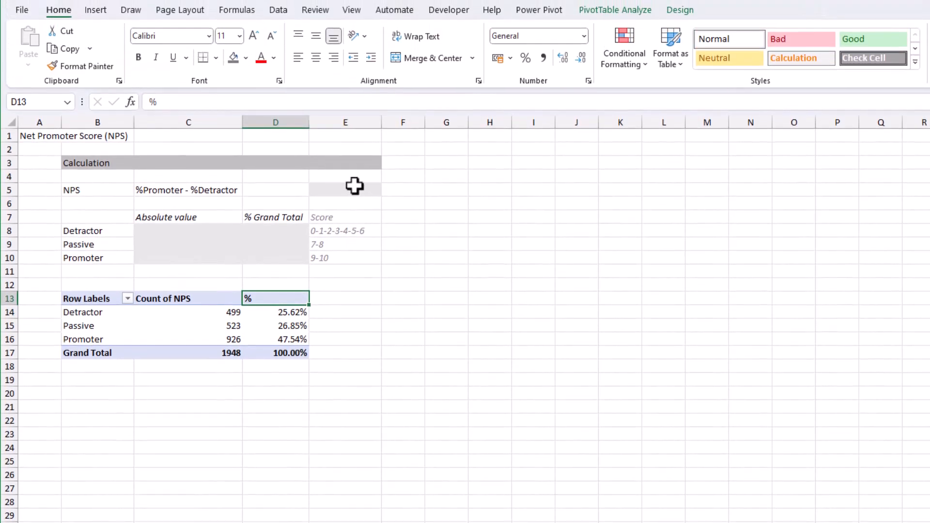
Step: Calculate the NPS in E5 by subtracting the PivotTable's Detractor percentage from its Promoter percentage
click(355, 187)
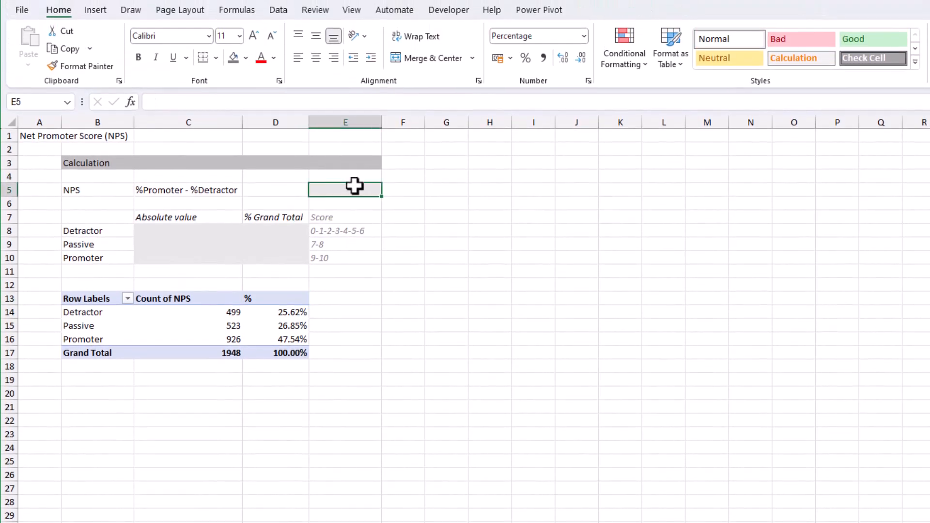
text(=)
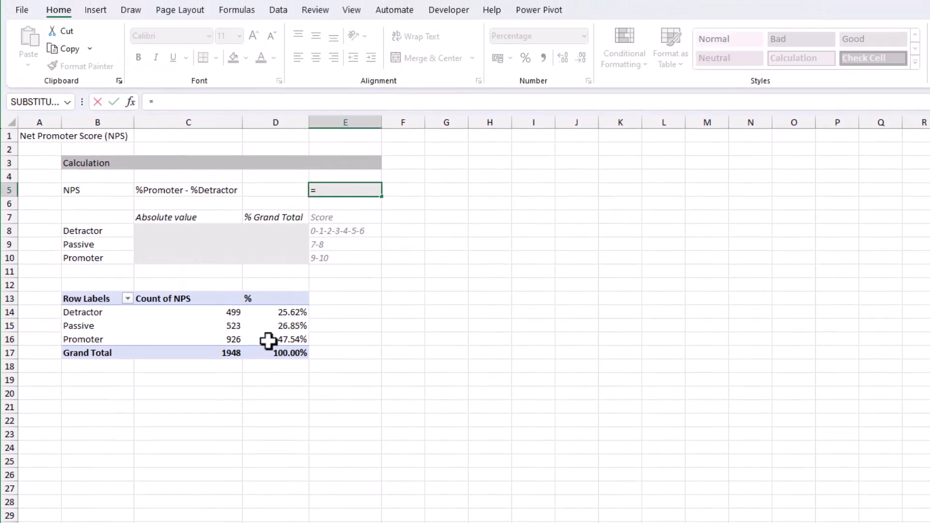
click(268, 341)
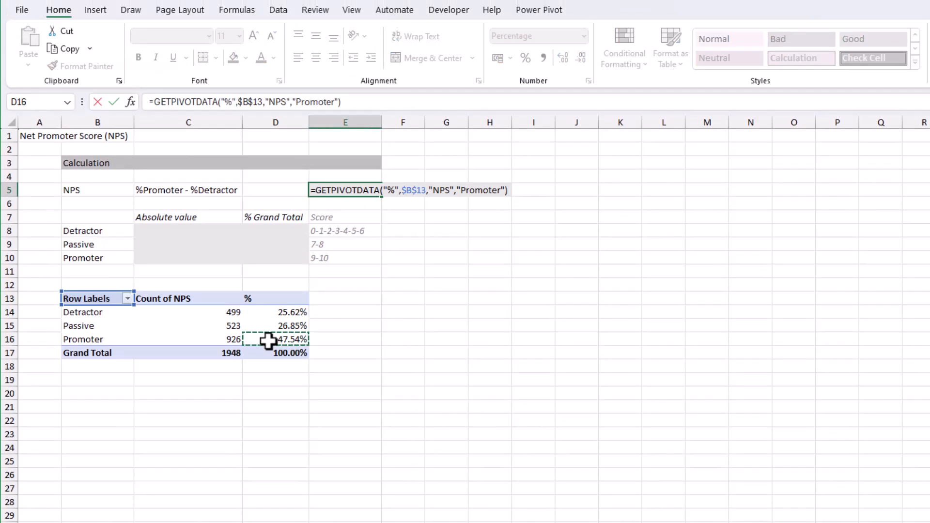
text(-)
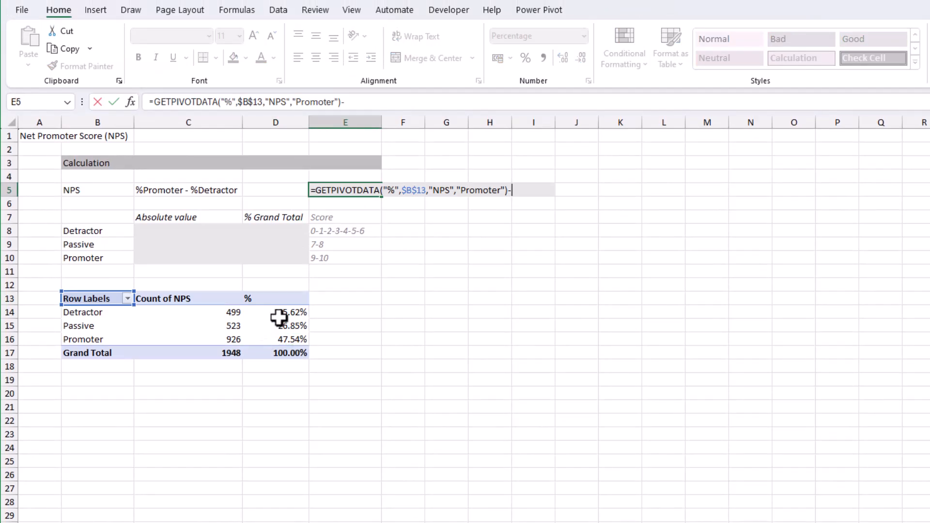
click(279, 318)
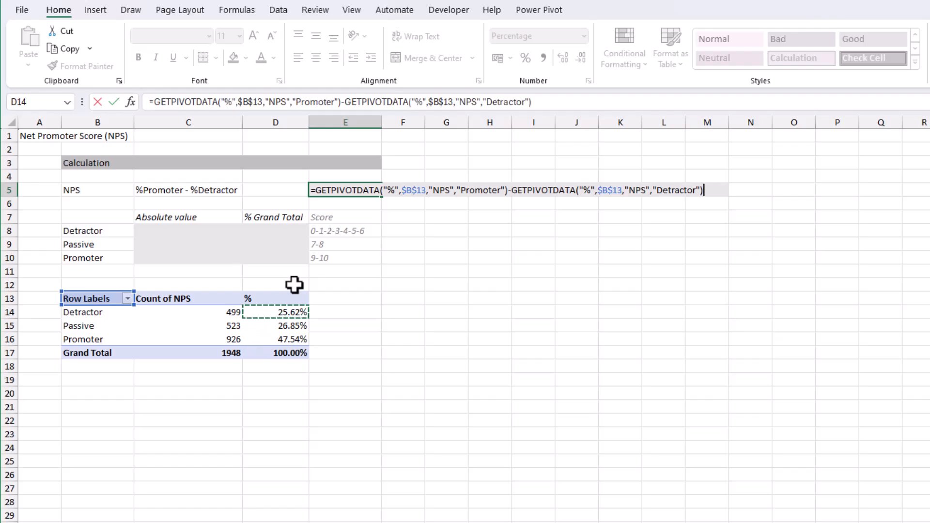
key(Return)
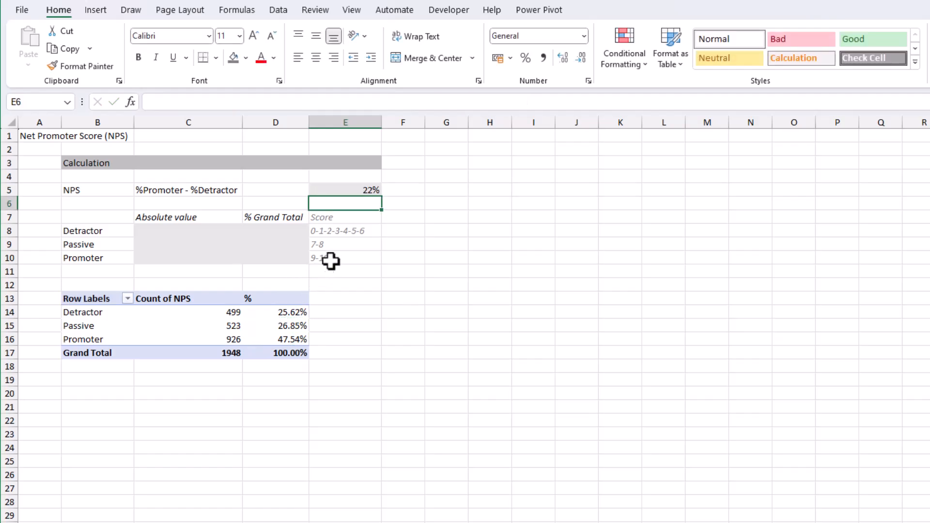
Step: Enclose the E5 subtraction in parentheses, multiply it by 100, and format the cell as a number with two decimals
click(339, 191)
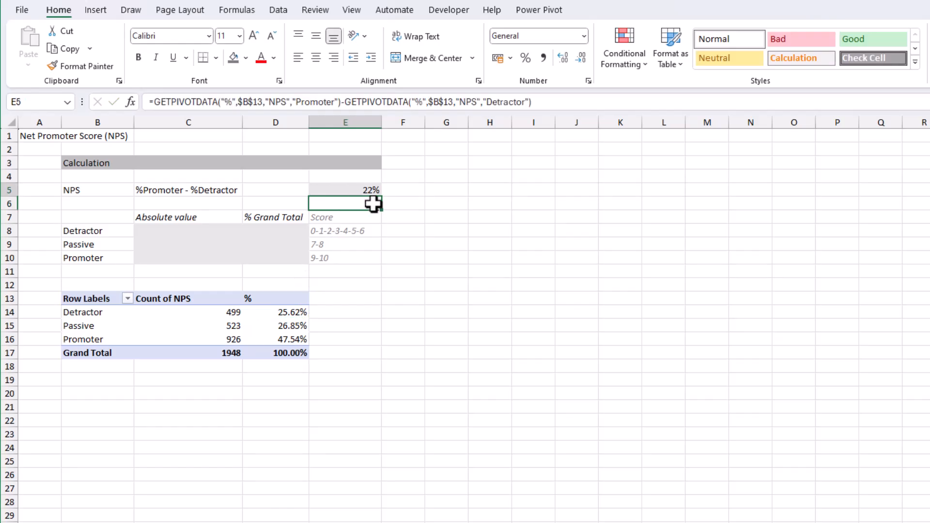
click(573, 100)
click(154, 103)
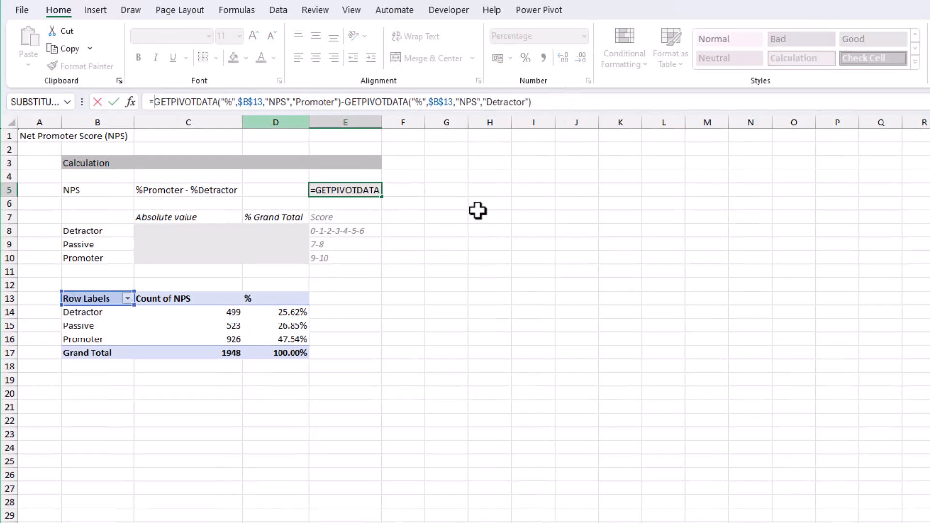
text(()
click(578, 101)
text(*100)
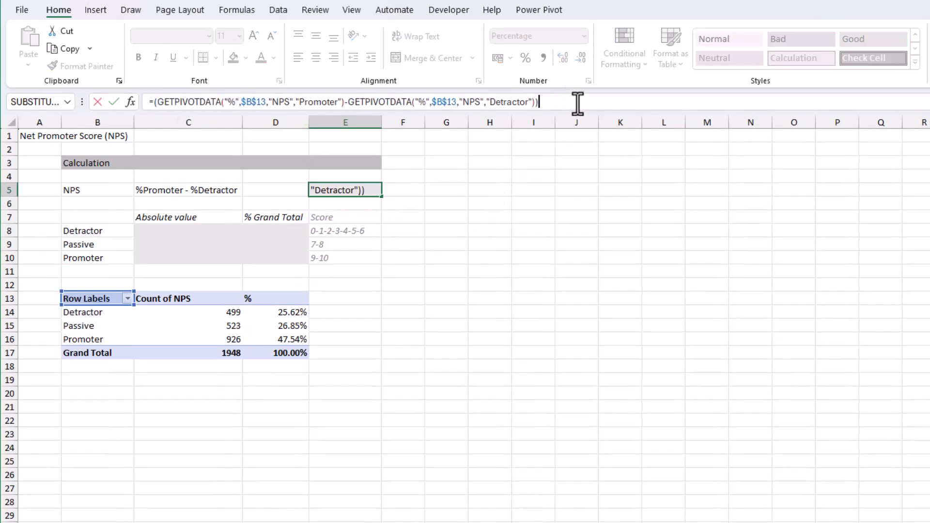
key(Return)
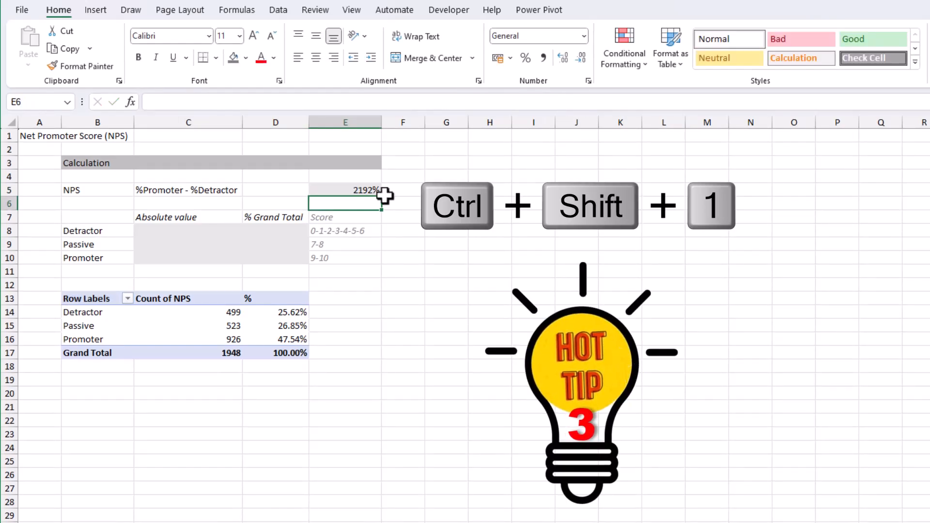
click(364, 190)
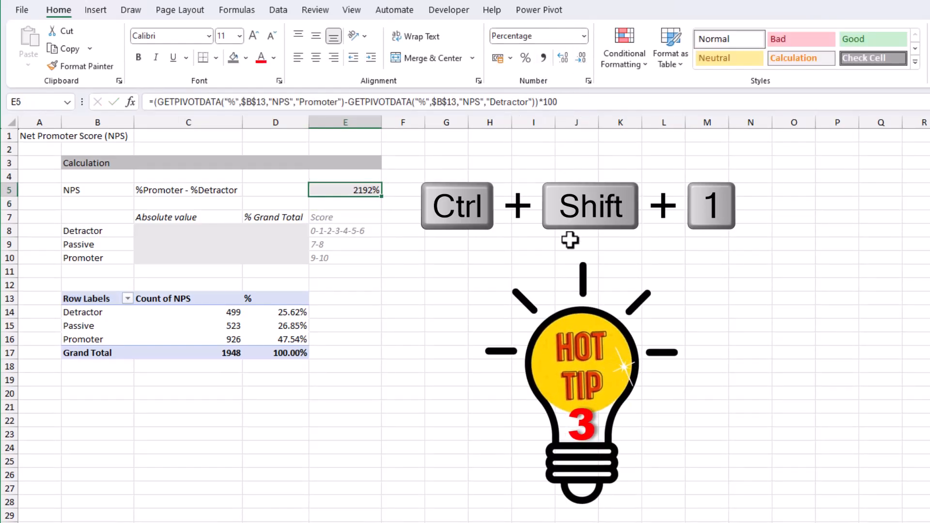
key(ctrl+shift+1)
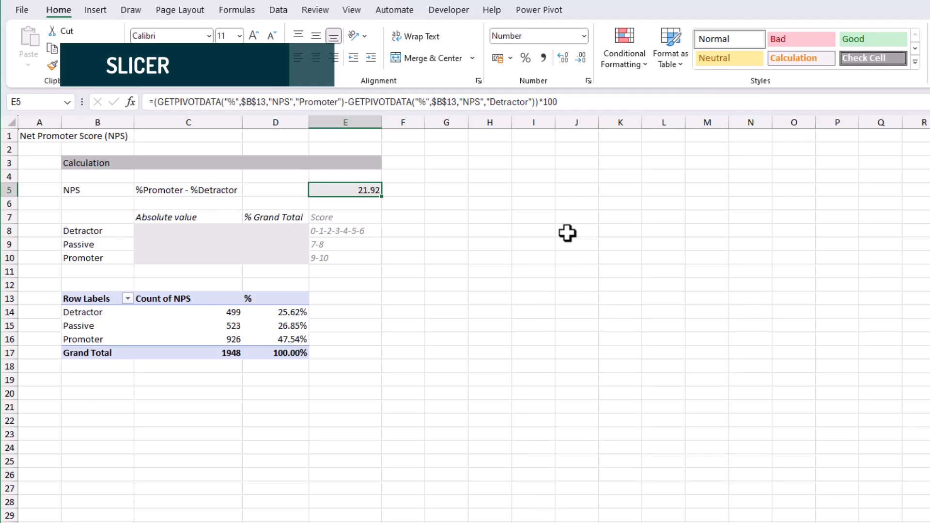
Step: Insert slicers for Gender, Channel and Age Group on the PivotTable
click(178, 328)
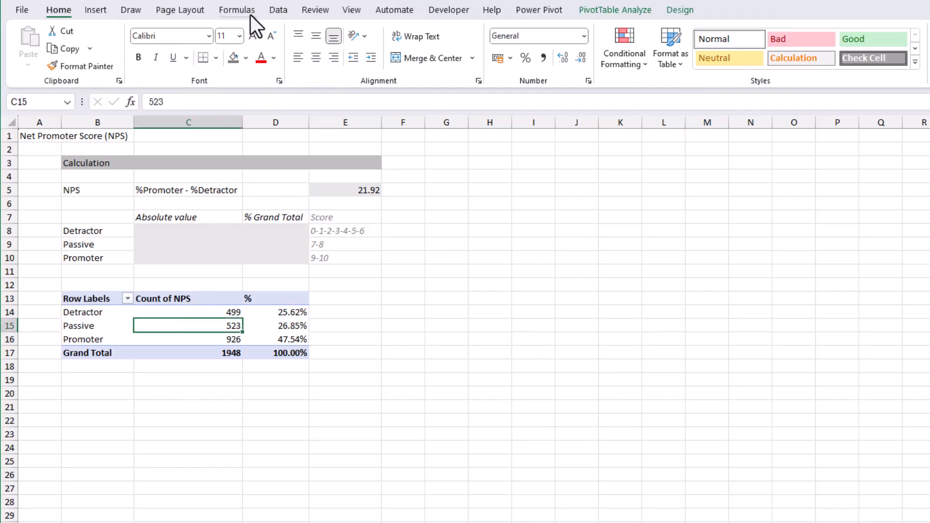
click(96, 11)
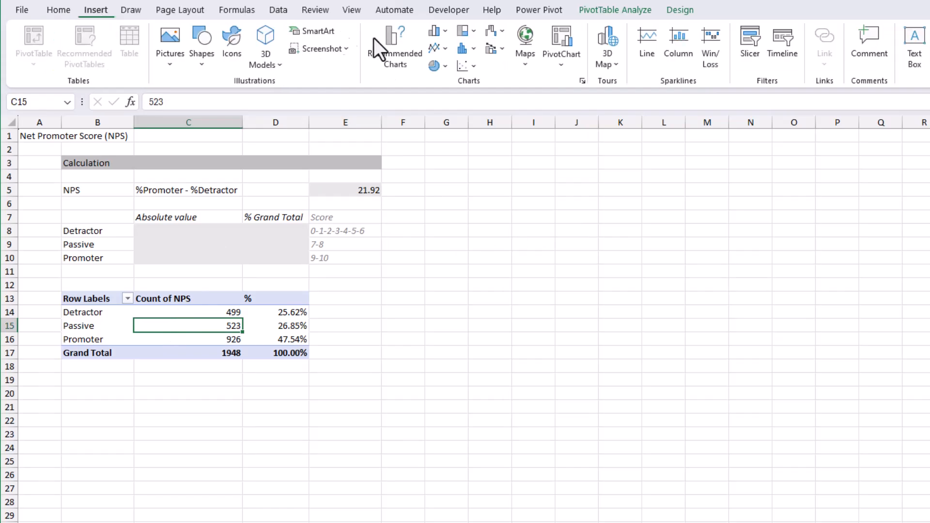
click(752, 42)
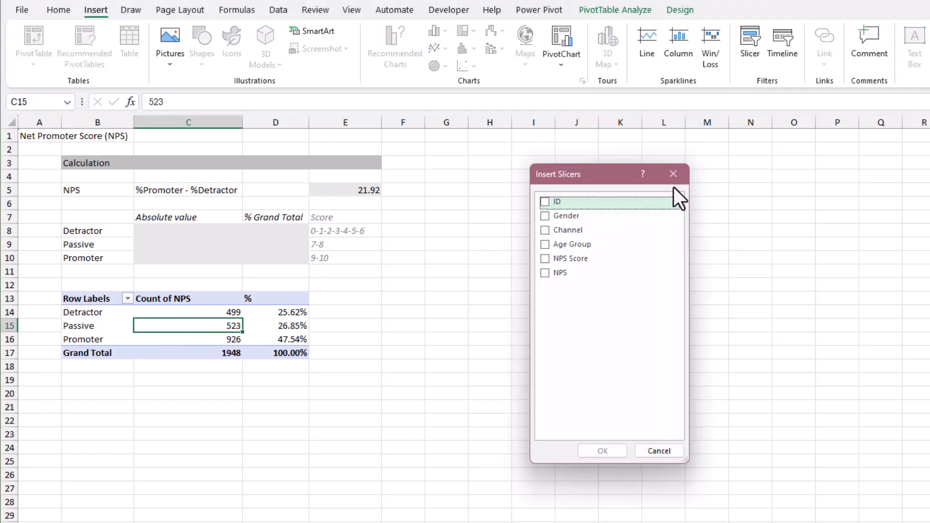
click(544, 215)
click(545, 231)
click(546, 245)
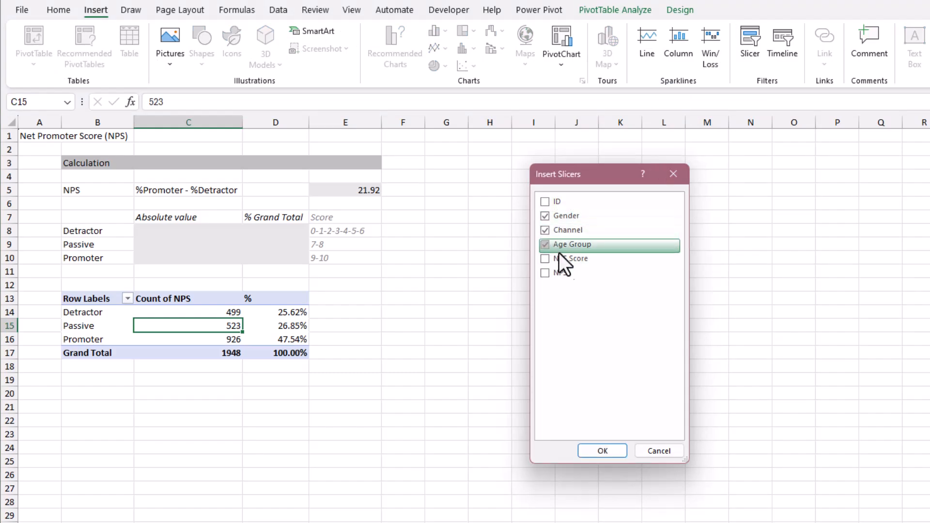
click(605, 449)
Step: Arrange the three slicers side by side beneath the PivotTable and filter to Male, Delivery App and age group "18 -"
drag(445, 372, 297, 387)
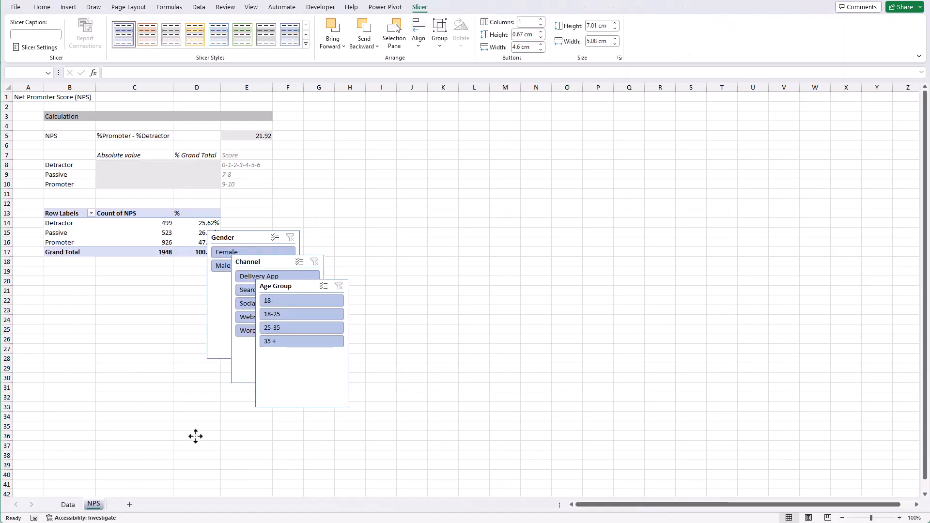
click(226, 420)
drag(144, 401, 212, 376)
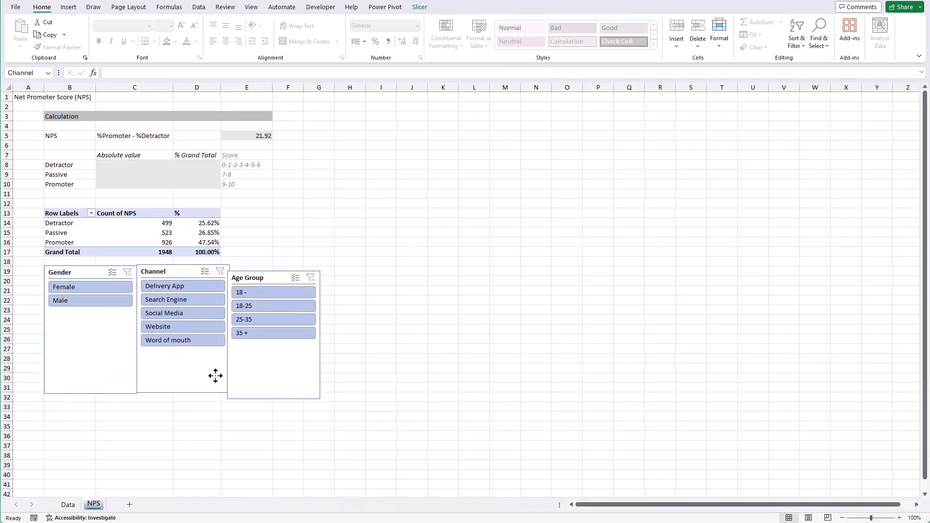
drag(264, 388, 274, 385)
click(188, 314)
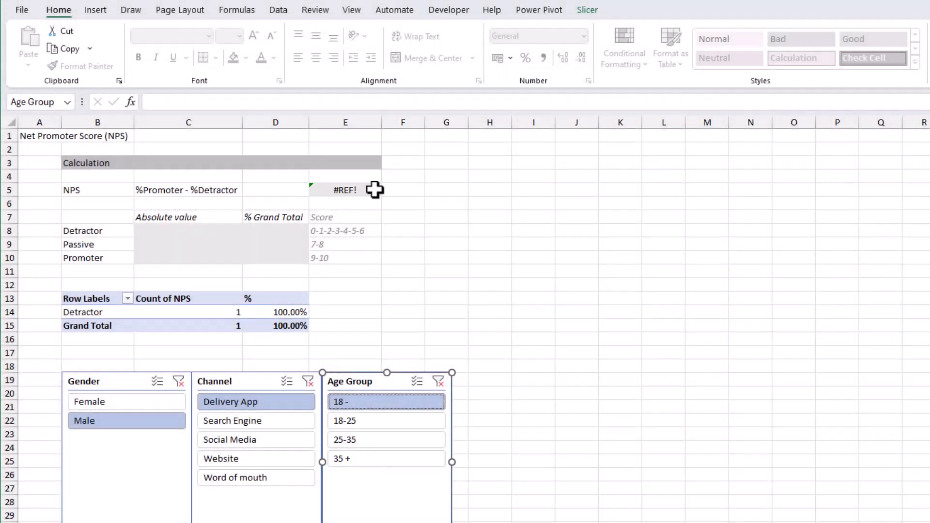
Step: Wrap the Promoter GETPIVOTDATA term of the E5 formula in IFERROR with 0 as the fallback value
click(374, 189)
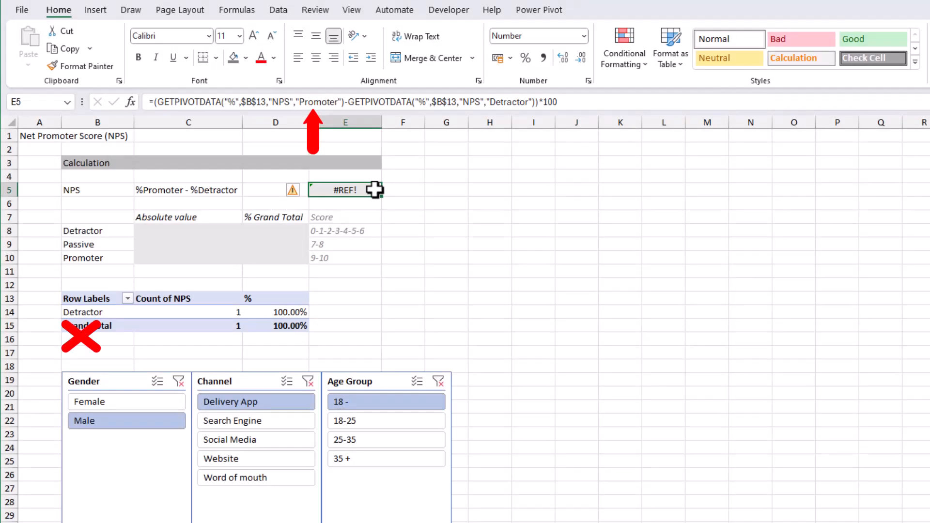
click(155, 102)
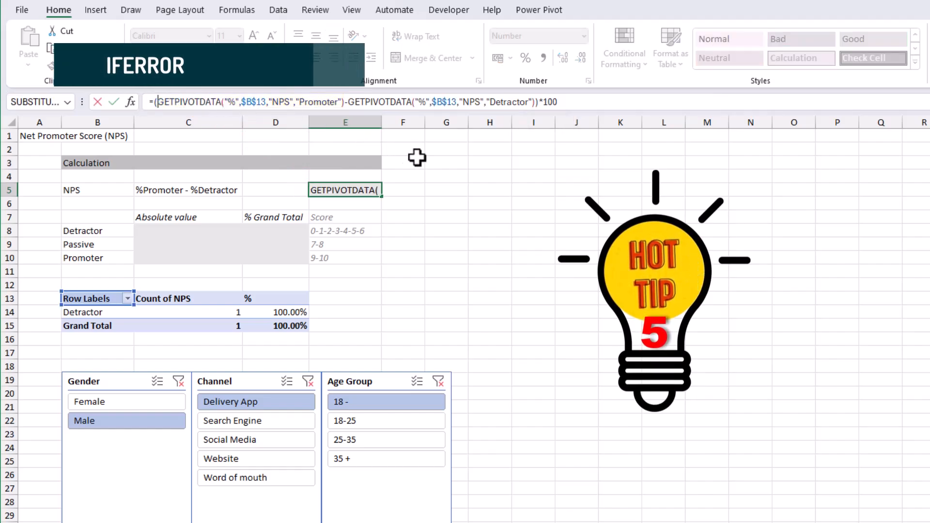
text(if)
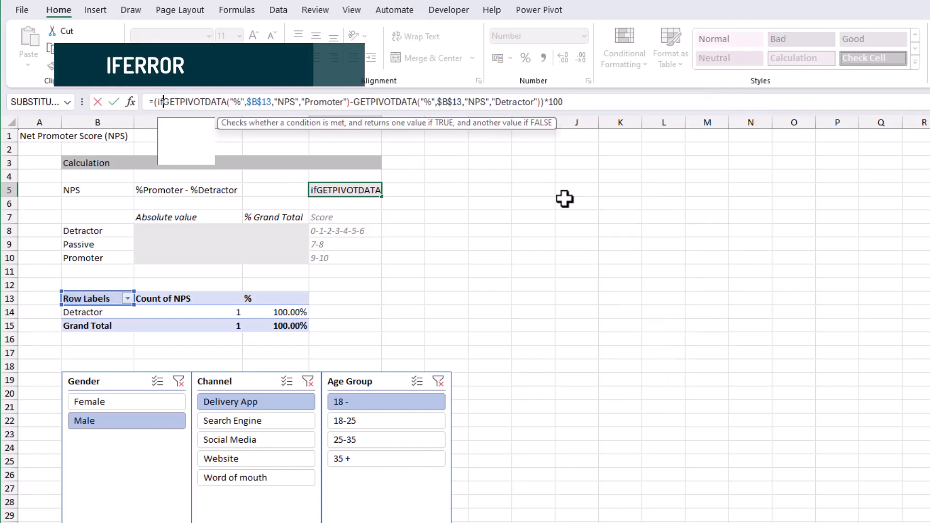
text(error)
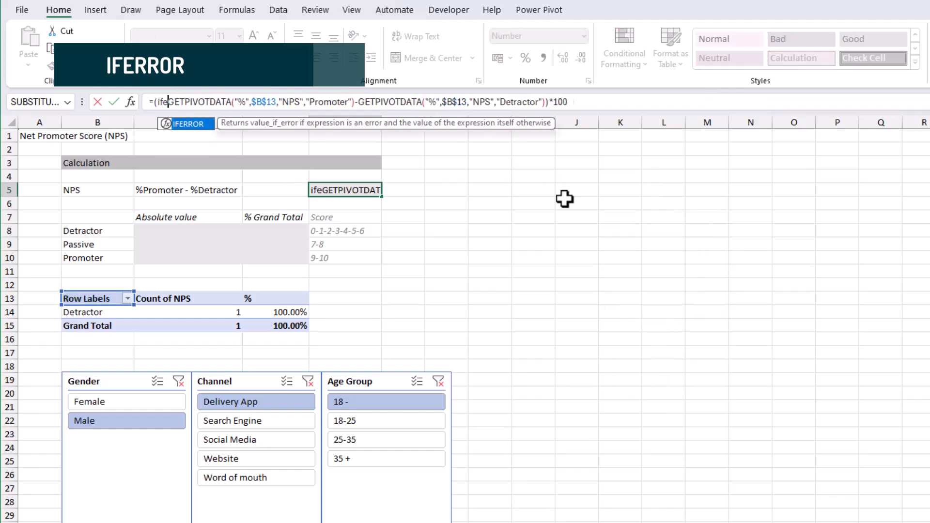
key(Tab)
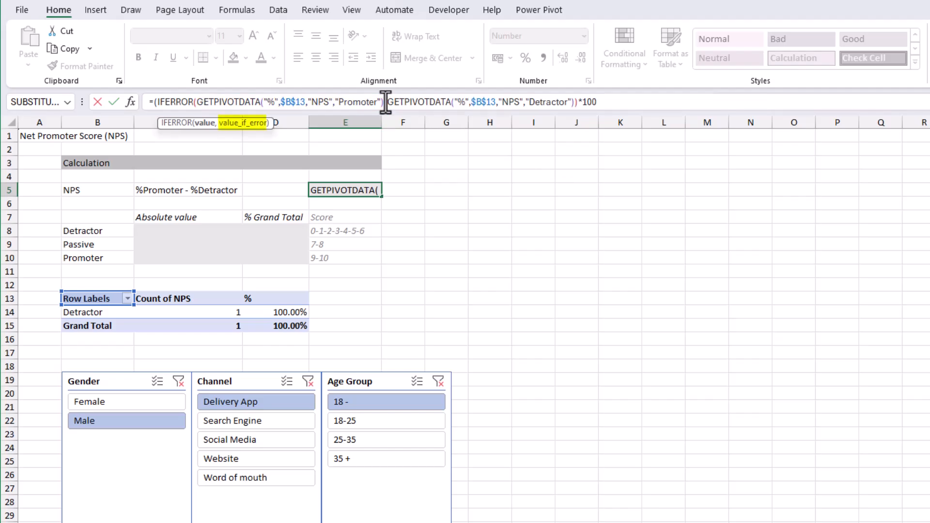
key(Left)
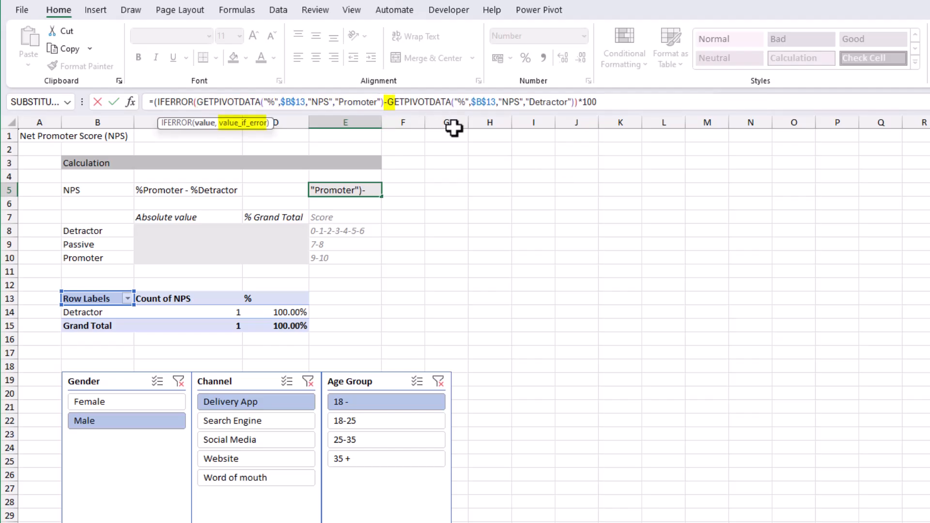
text(,0))
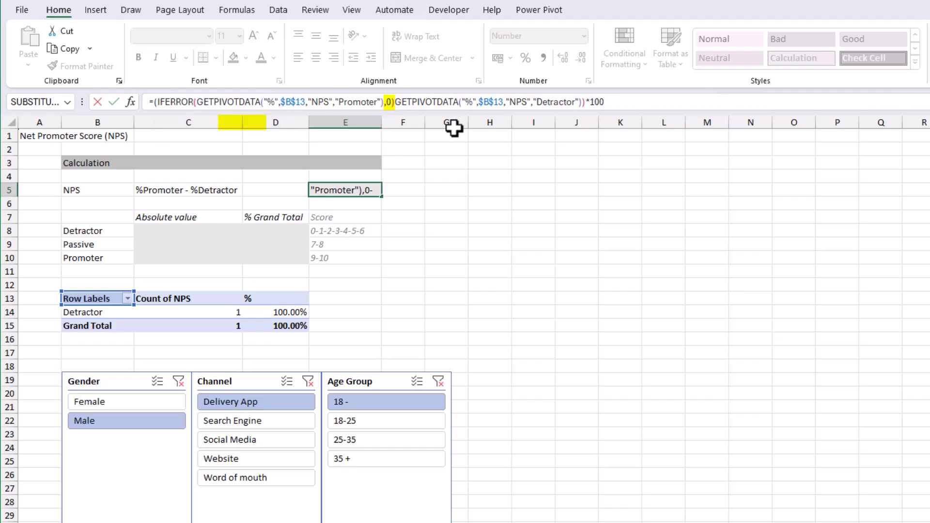
Step: Wrap the Detractor GETPIVOTDATA term of the E5 formula in IFERROR with 0 as the fallback value
click(397, 102)
text(IFERROR()
click(625, 102)
text(,0))
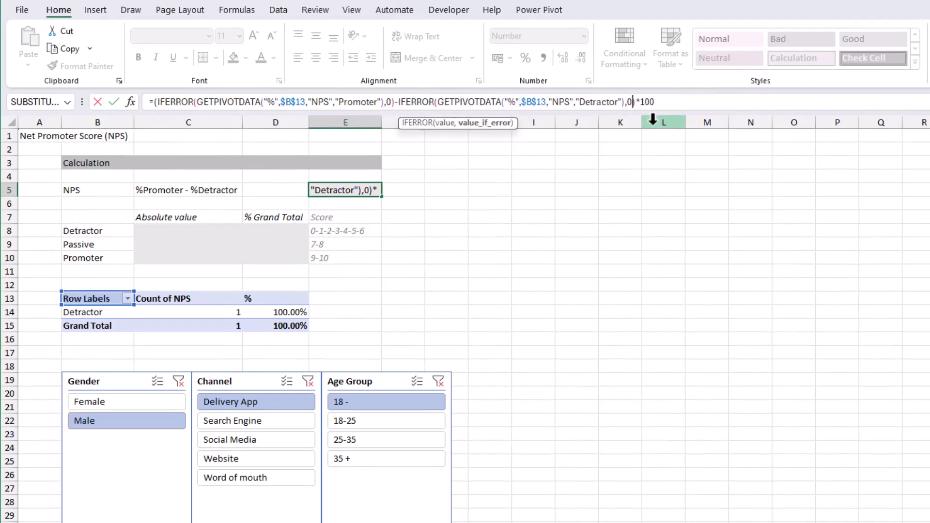
key(Return)
Step: Check the NPS score for Female respondents by filtering the channel to Search Engine, Social Media, Website and Delivery App in turn
click(164, 403)
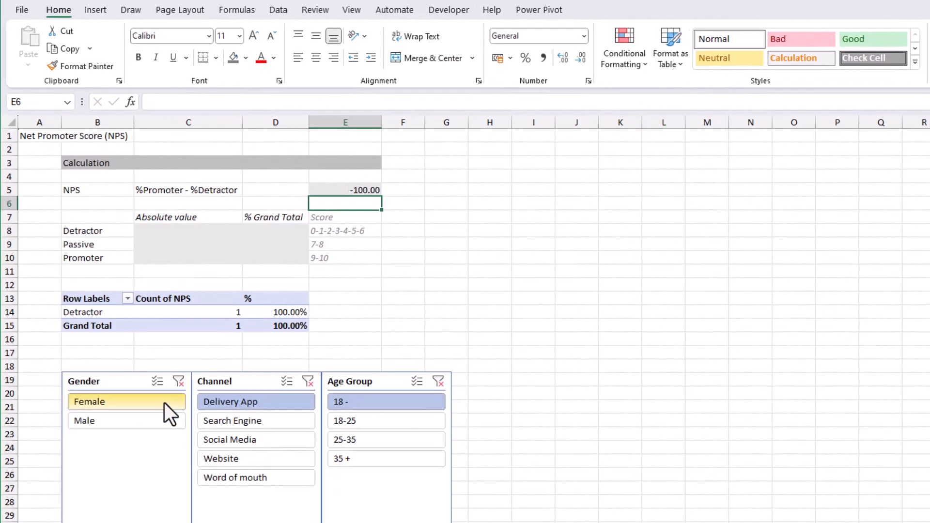
click(246, 422)
click(251, 439)
click(253, 459)
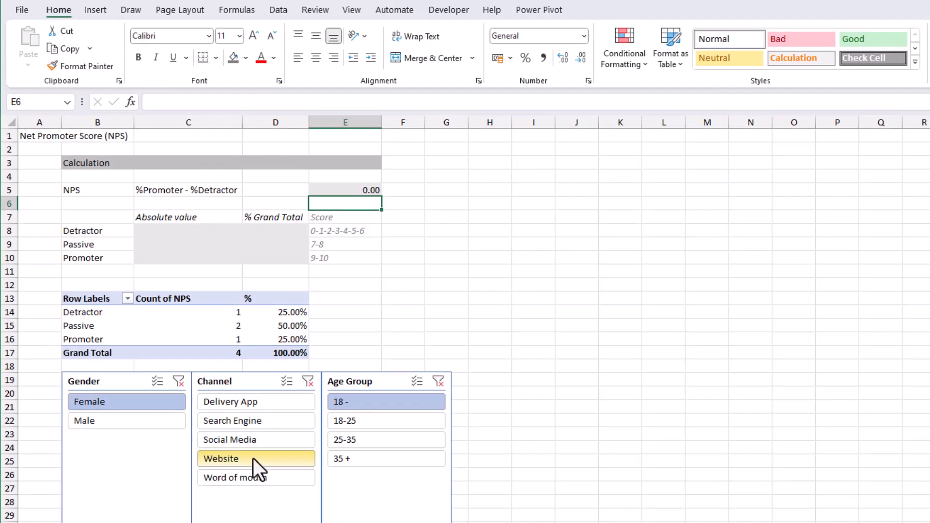
click(251, 403)
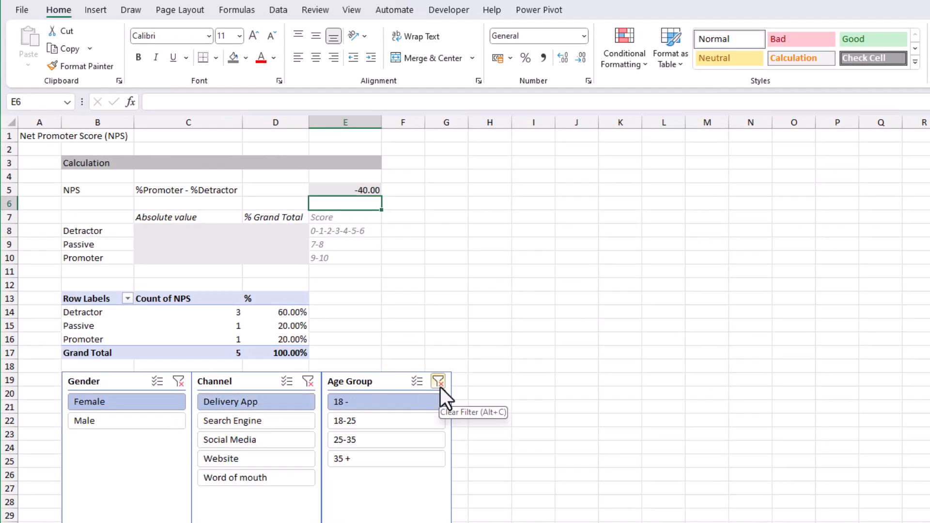
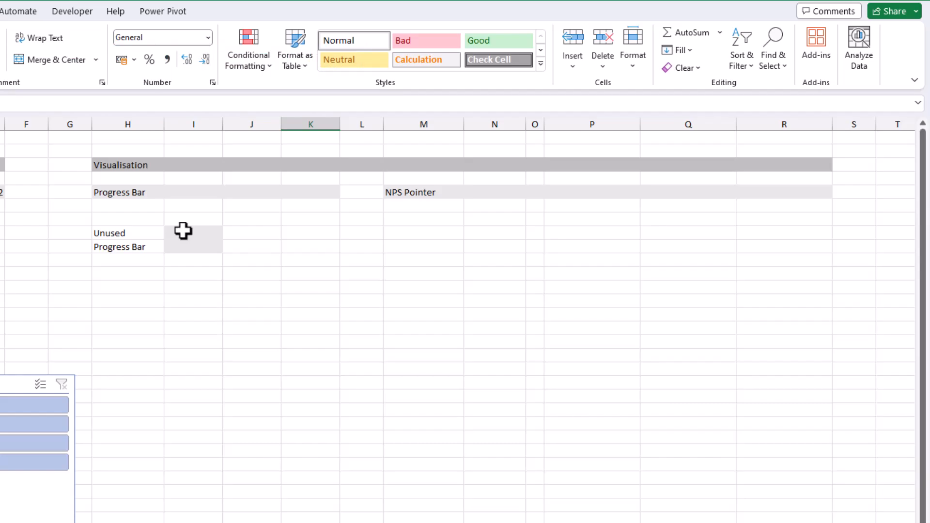
Step: Enter 180 as the value for both Unused and Progress Bar in I8 and I9
click(183, 231)
text(180)
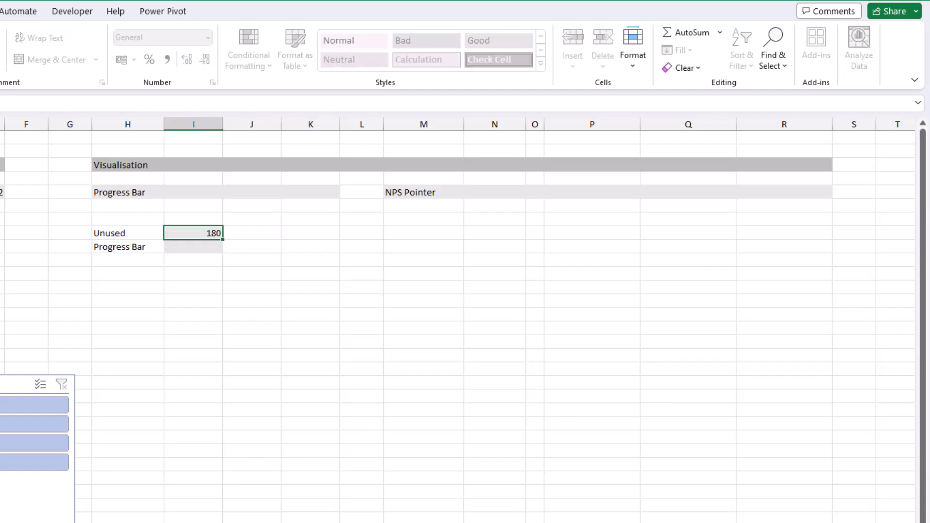
key(Return)
text(180)
key(Return)
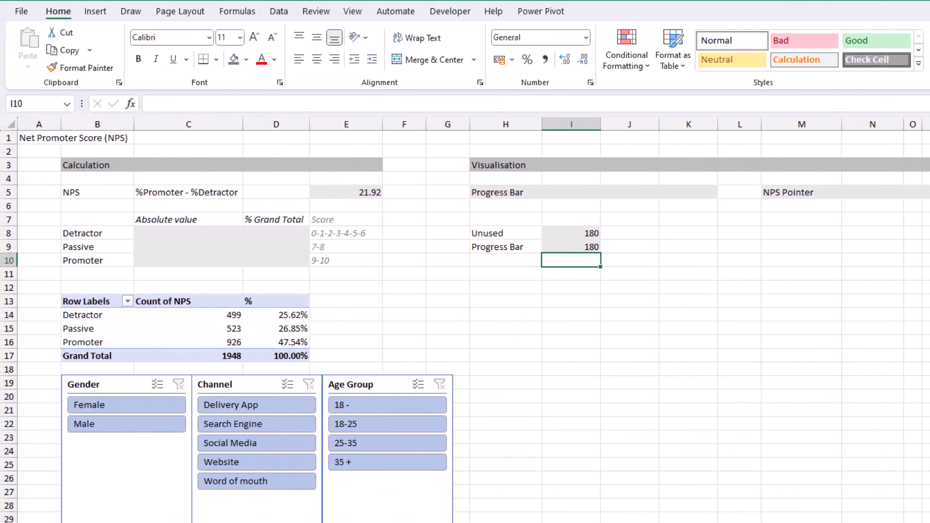
Step: Insert a doughnut chart from the Unused and Progress Bar values in I8:I9
click(562, 235)
drag(561, 244, 561, 246)
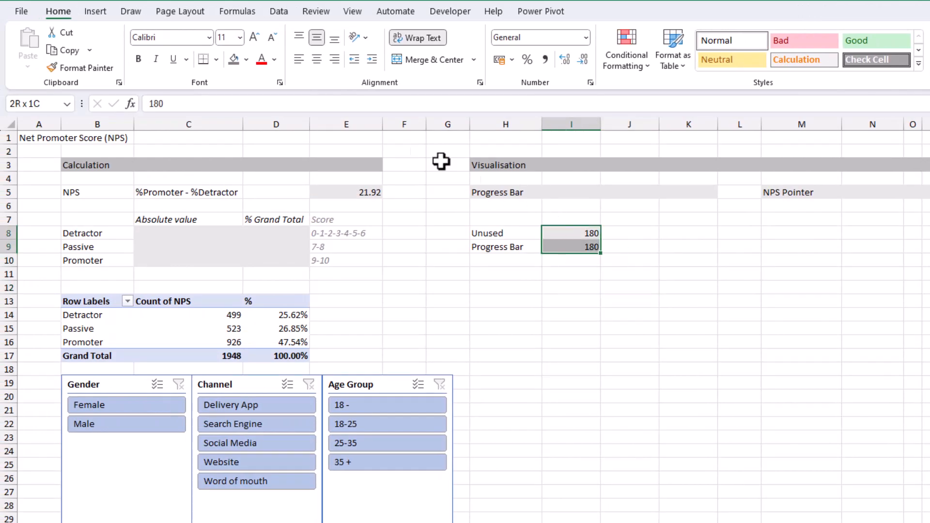
click(99, 13)
click(435, 67)
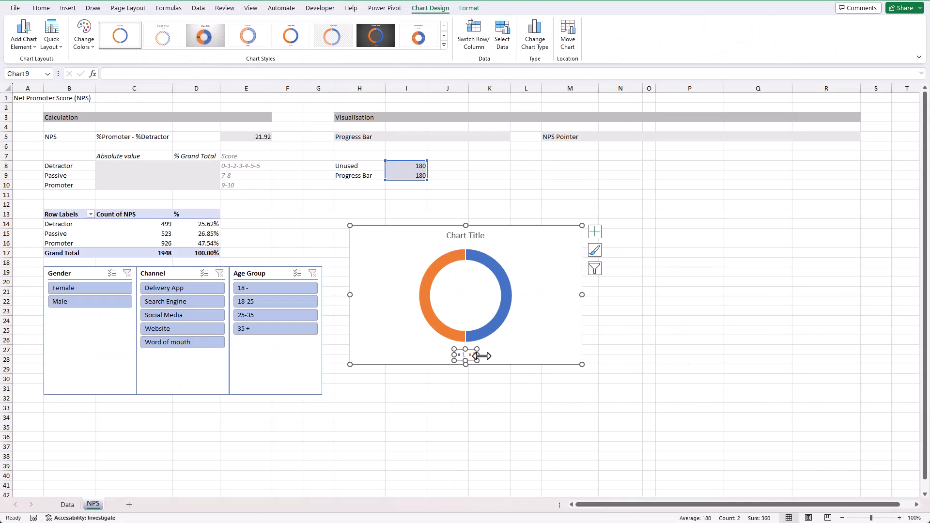
Step: Delete the doughnut chart's legend, reposition the chart, and title it NPS
key(Delete)
drag(485, 356, 556, 384)
double_click(545, 264)
triple_click(545, 264)
text(NPS)
Step: Narrow the NPS chart, make it slightly taller, and place it below the progress bar table around columns K to N
drag(654, 323, 604, 328)
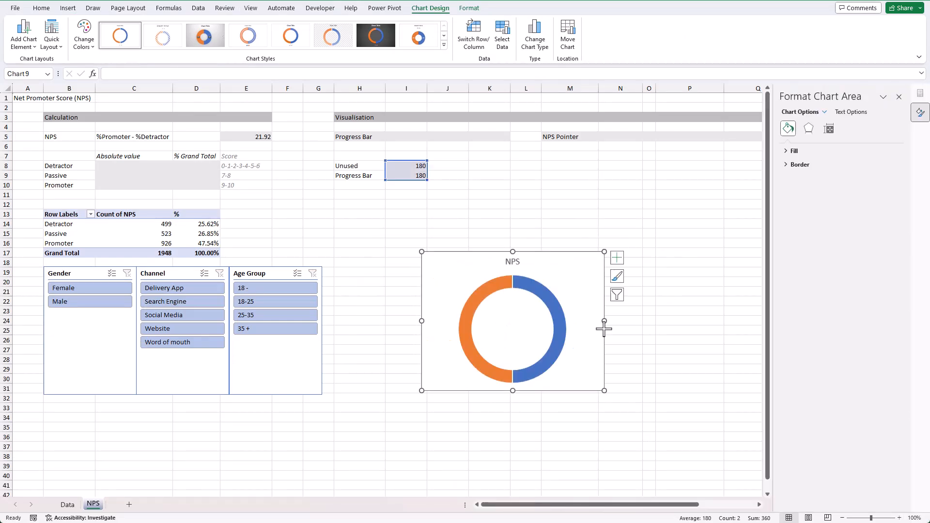
drag(605, 391, 605, 396)
drag(594, 396, 641, 390)
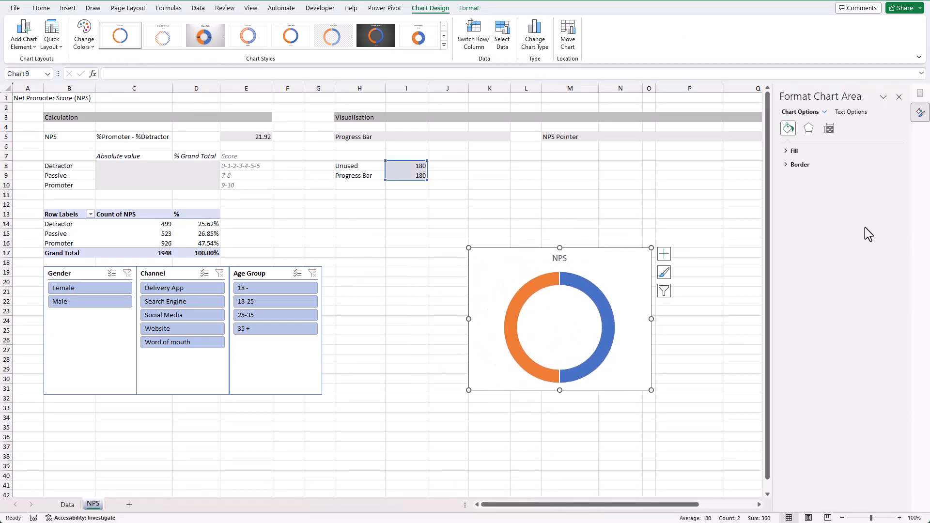
click(490, 214)
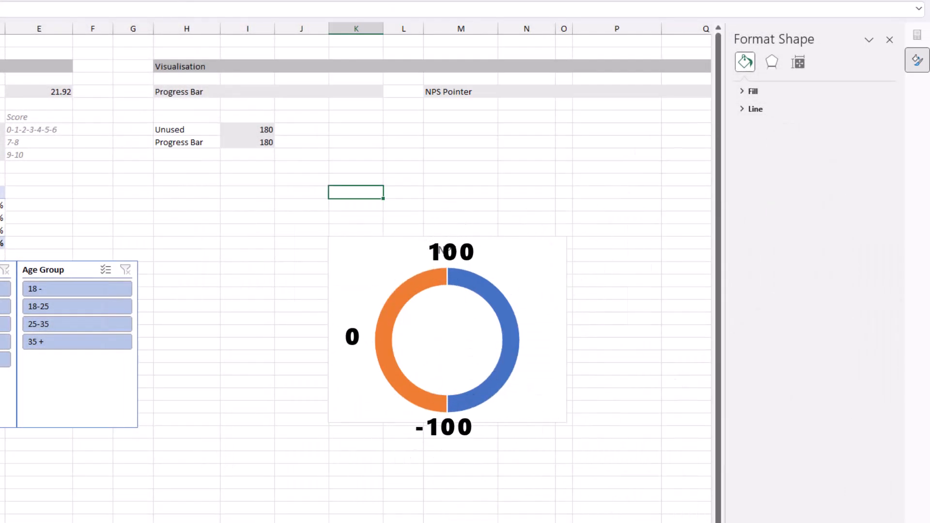
Step: Add the headings Degree in I7 and % in J7 above the progress bar table
click(259, 117)
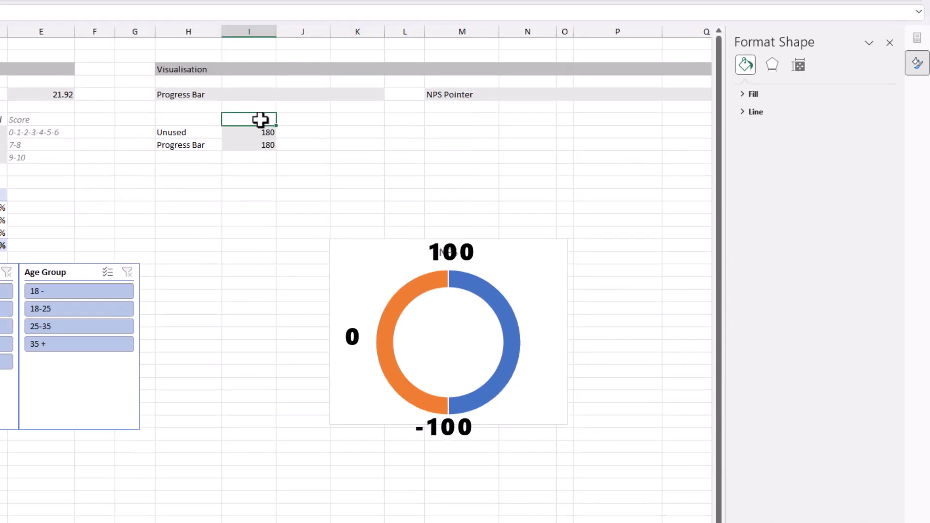
text(Degrees)
key(Right)
text(%)
key(Return)
Step: List the values 0, 100, 80, 60, 40, 20, -20, -40, -60, -80 and -100 down the % column from J8
text(0)
key(Return)
text(100)
key(Return)
text(40 20 -20 )
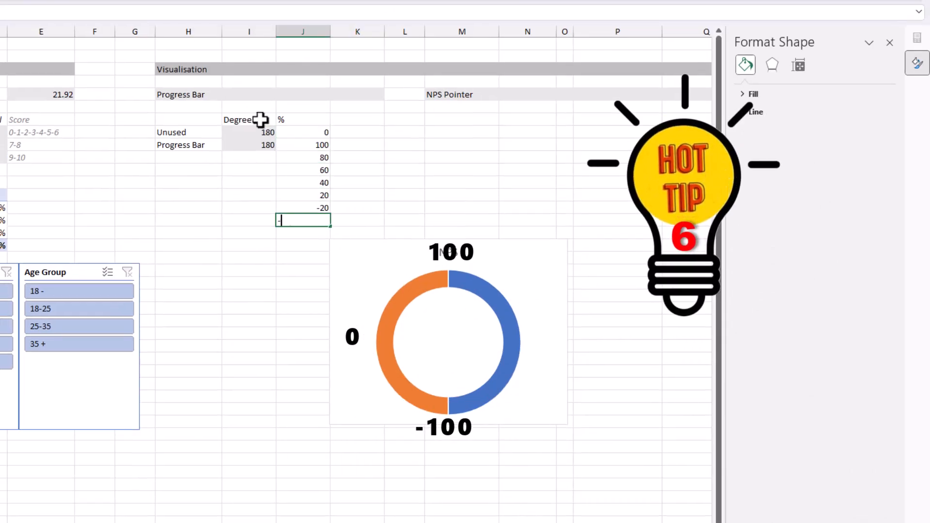
text(-40 -60 -80)
key(Return)
text(-100)
key(Return)
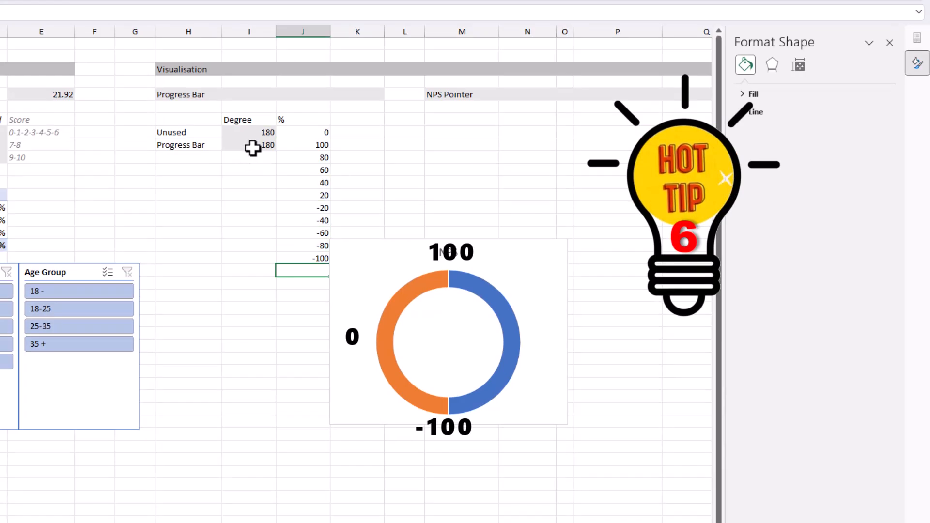
Step: Fill I9:I18 of the Degree column with the formula =180/10
drag(251, 144, 252, 259)
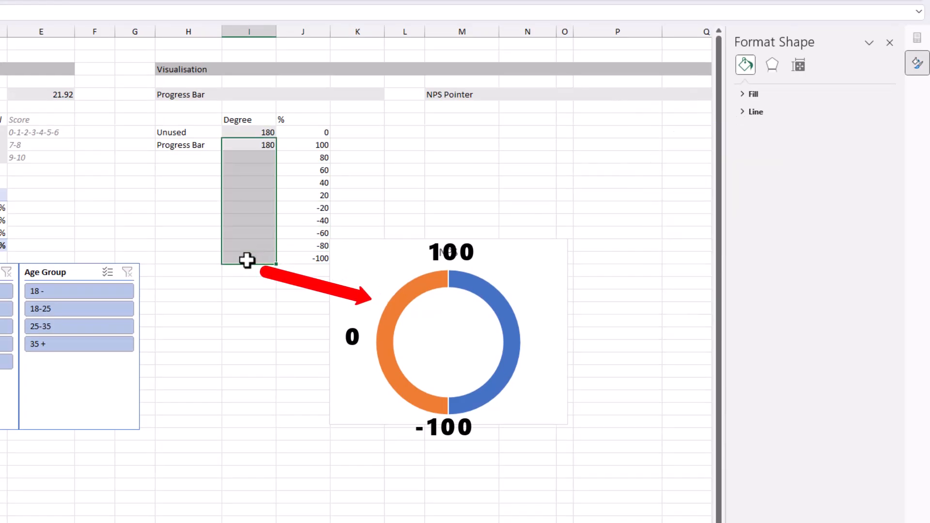
text(=1)
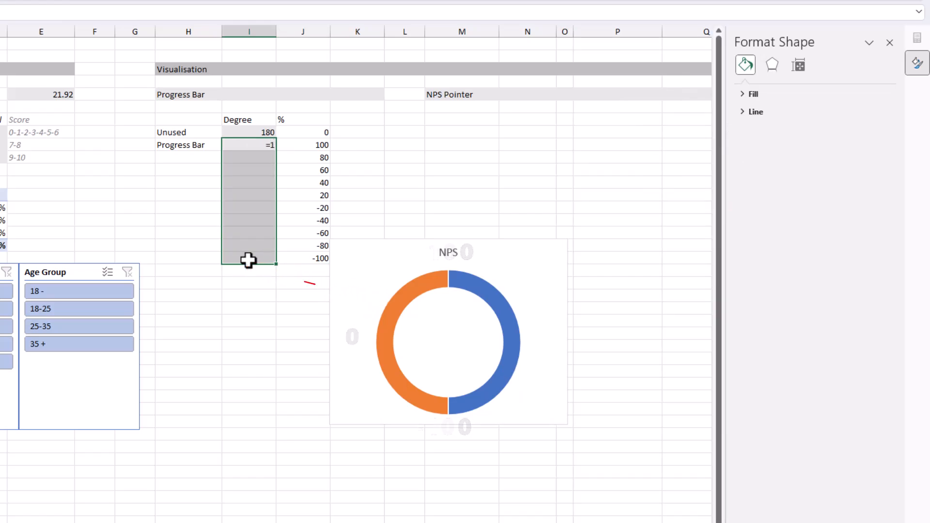
text(80/1)
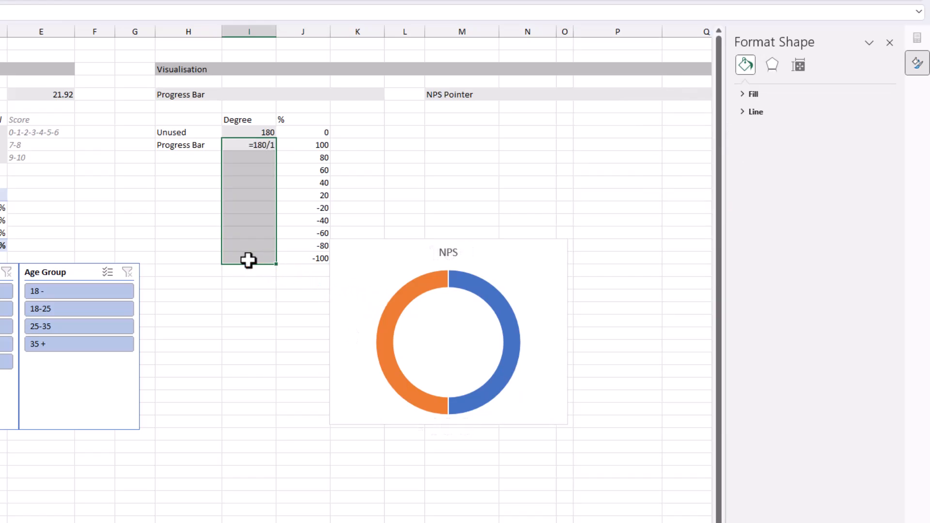
text(0)
key(Return)
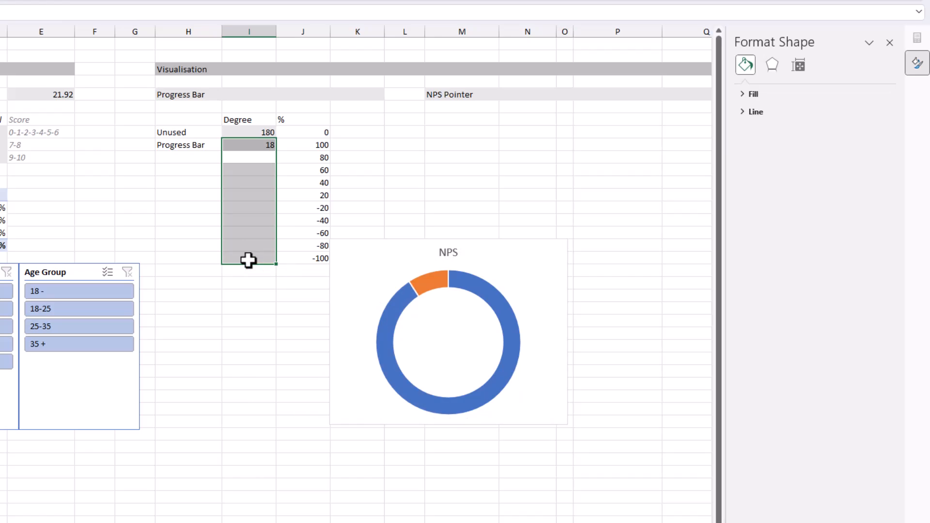
key(ctrl+d)
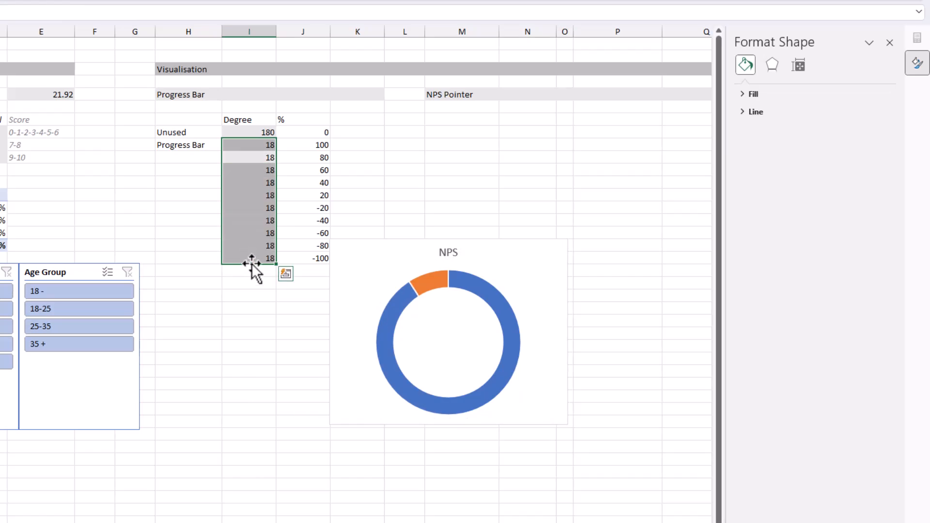
Step: Extend the doughnut chart's data range to cover I8:I18
click(314, 233)
click(506, 310)
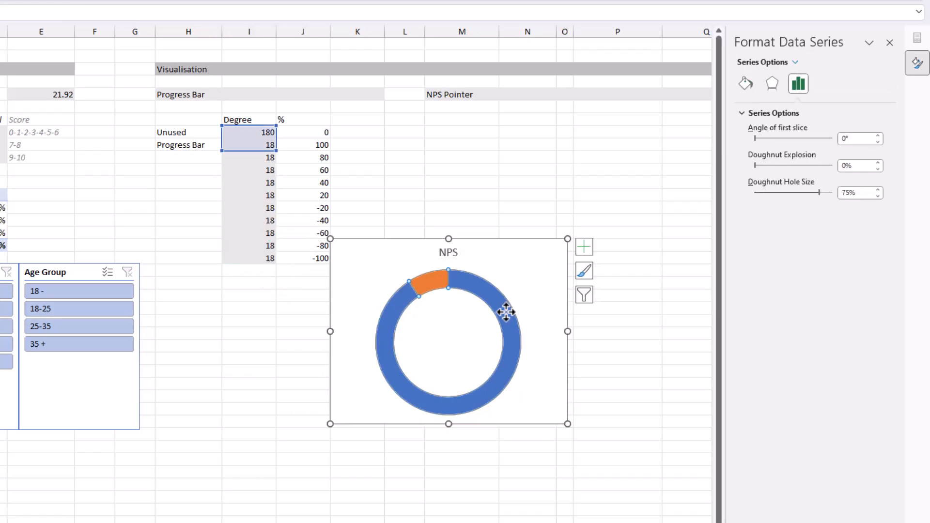
drag(277, 151, 274, 261)
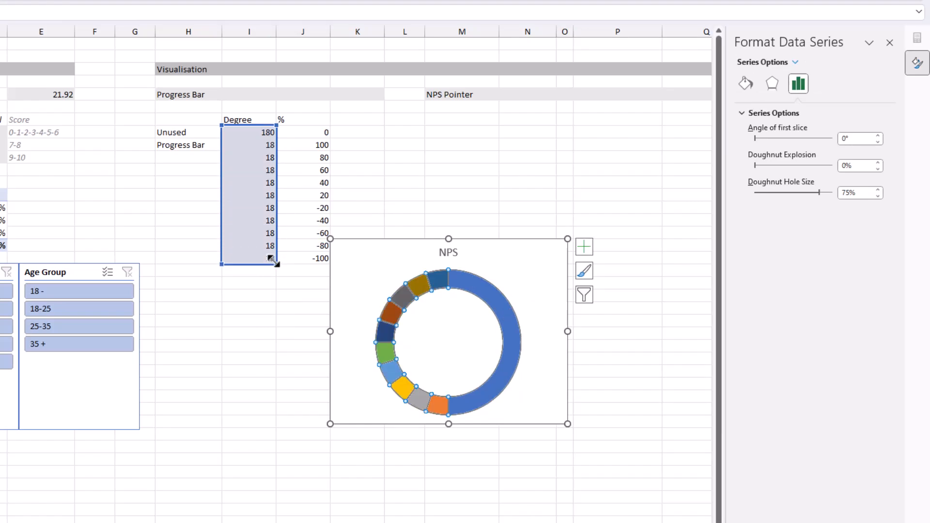
Step: Move the Unused row between the 20 and -20 rows, shifting the other rows up
click(288, 272)
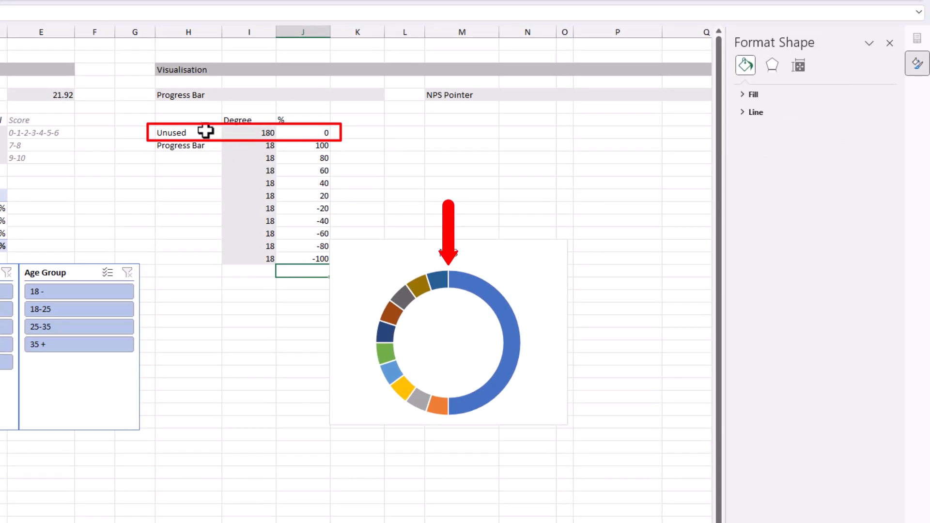
drag(203, 132, 286, 133)
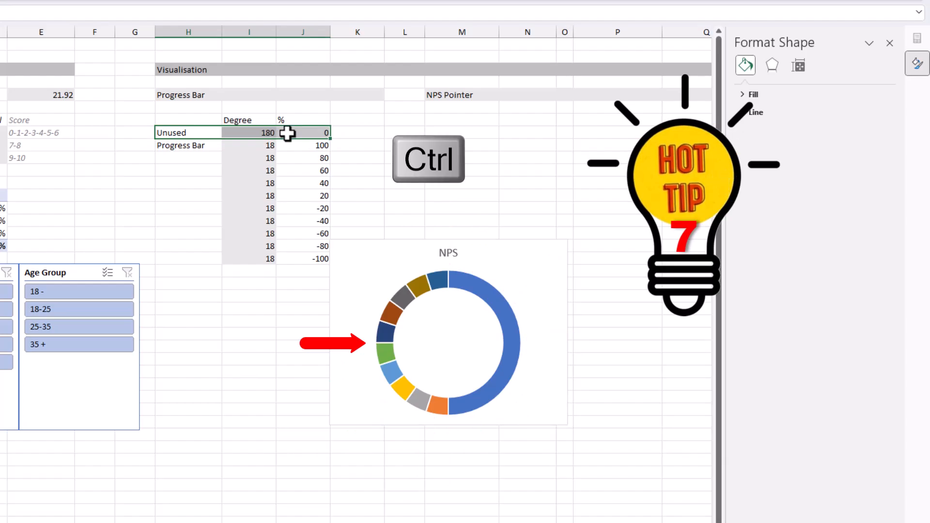
drag(286, 138, 297, 203)
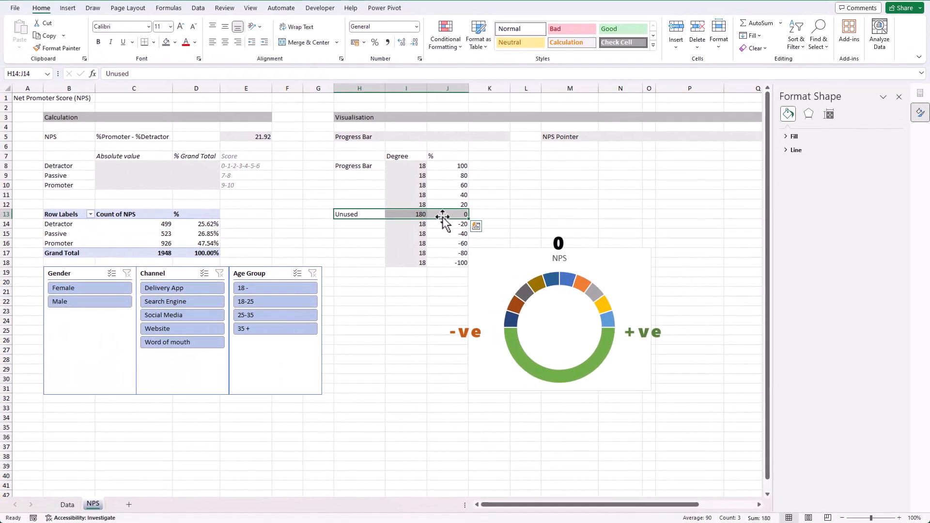
Step: Merge H8:H12 with vertically centred text and label it Progress Bar Positive
drag(268, 148, 268, 193)
click(210, 5)
click(224, 27)
click(109, 41)
text(Positive)
key(Return)
Step: Wrap the text of the merged H14:H18 cell and label it Progress Bar Negative
click(297, 27)
double_click(36, 43)
text(Negative)
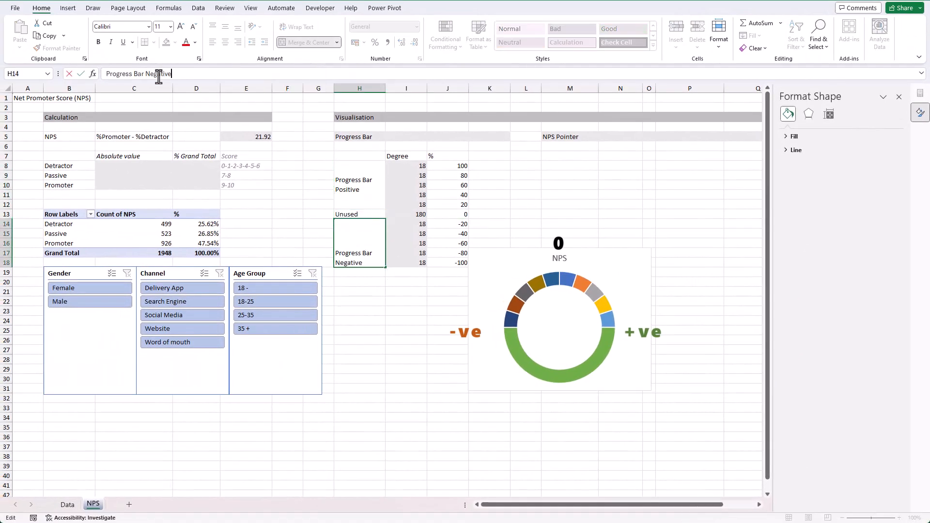
key(Return)
Step: Fill the doughnut's positive slices with green shades, getting darker away from the zero point
click(572, 274)
click(573, 274)
click(469, 8)
click(394, 23)
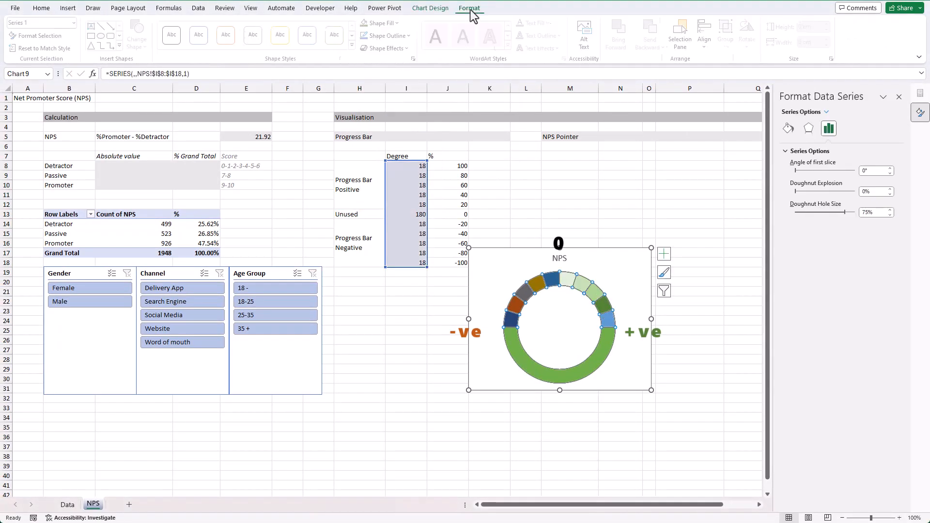
Step: Fill the doughnut's negative slices with orange shades, getting darker away from the zero point
click(554, 281)
click(393, 23)
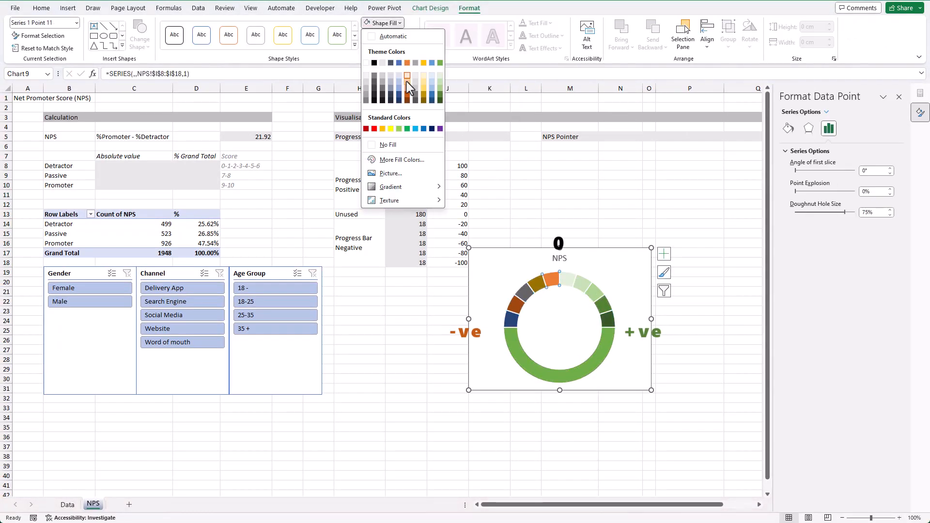
click(408, 74)
click(536, 285)
click(394, 23)
click(408, 80)
click(525, 293)
click(394, 23)
click(408, 87)
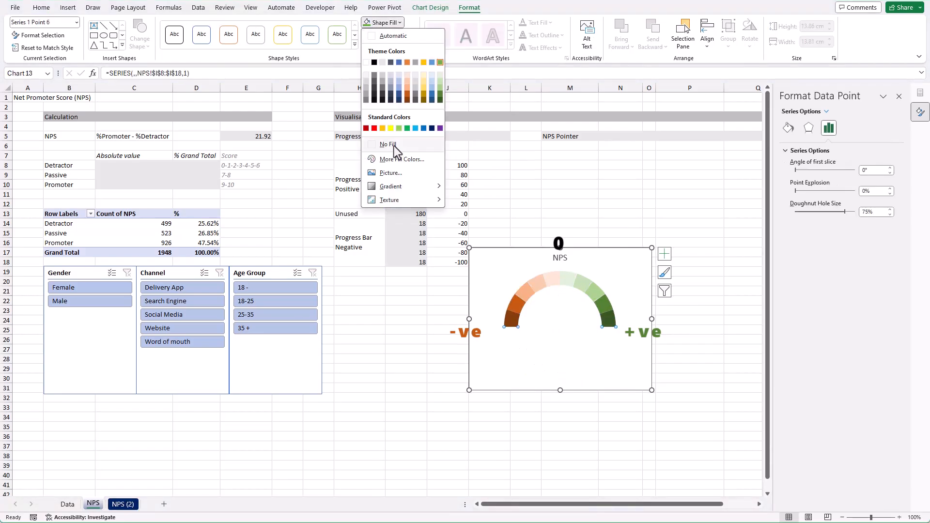
Step: Set the Unused slice to no fill and reduce the doughnut hole size to 50%
click(394, 146)
click(613, 324)
click(614, 322)
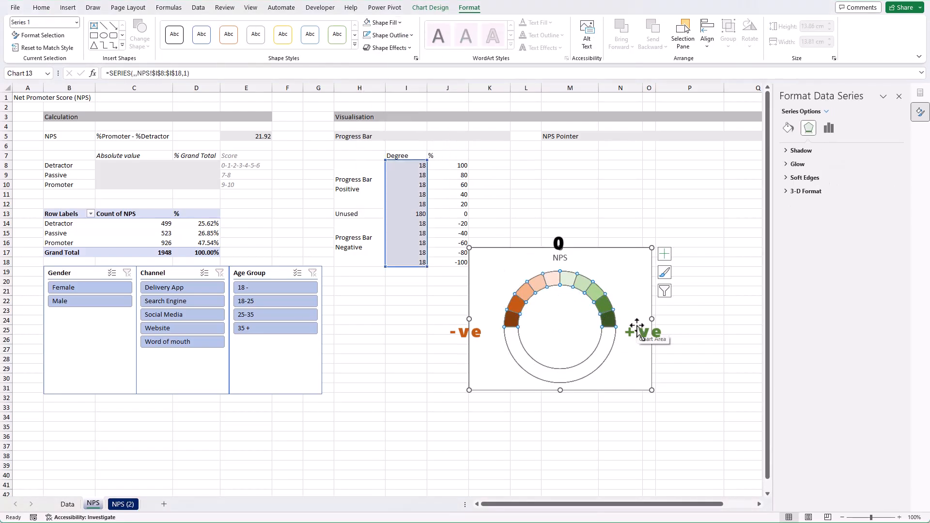
click(829, 127)
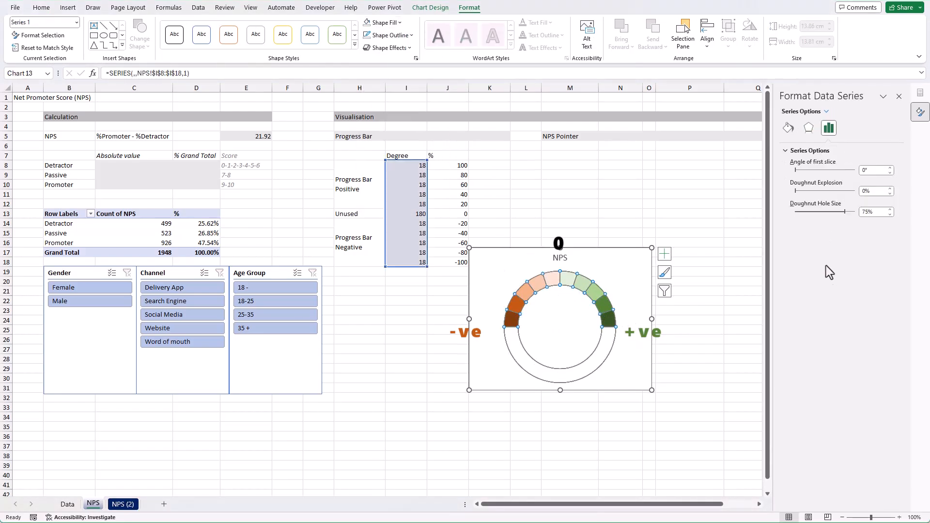
double_click(873, 212)
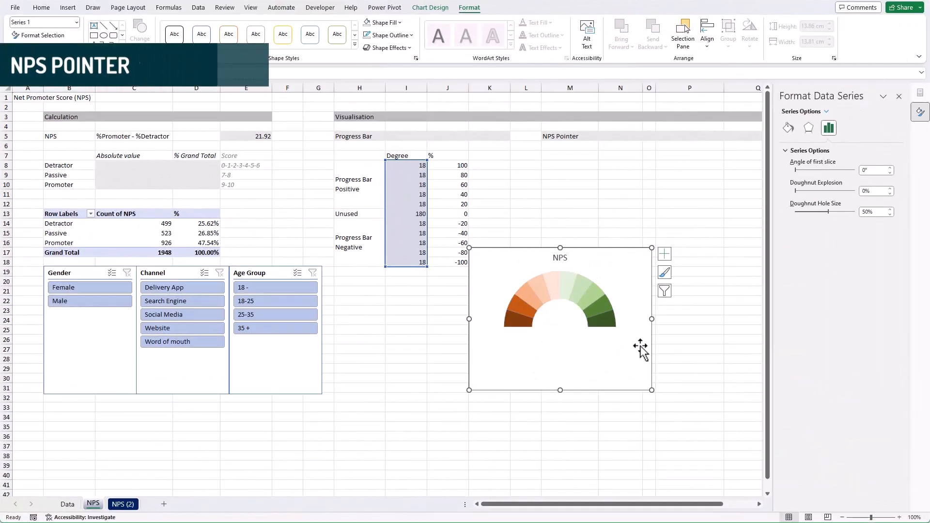
Step: Close the formatting pane and move the NPS chart under the NPS Pointer section, starting at column M, row 19
click(647, 349)
click(688, 352)
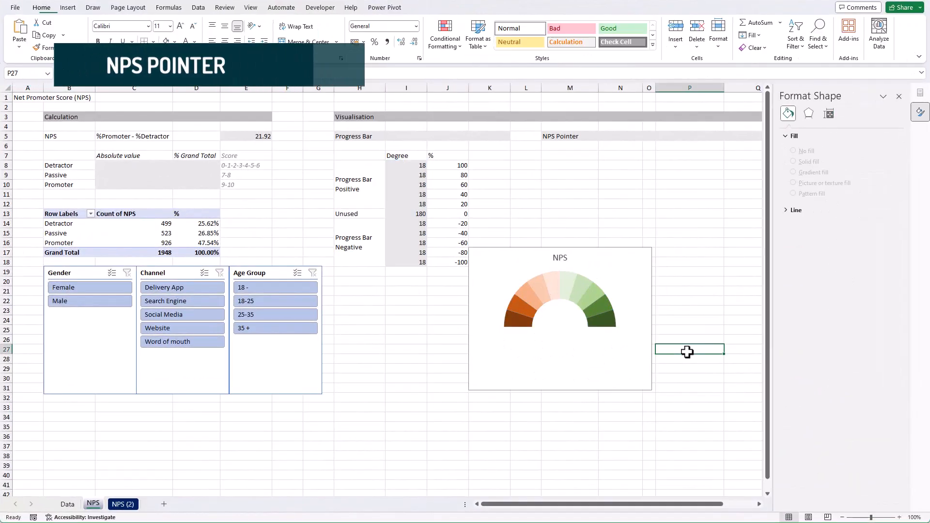
click(899, 97)
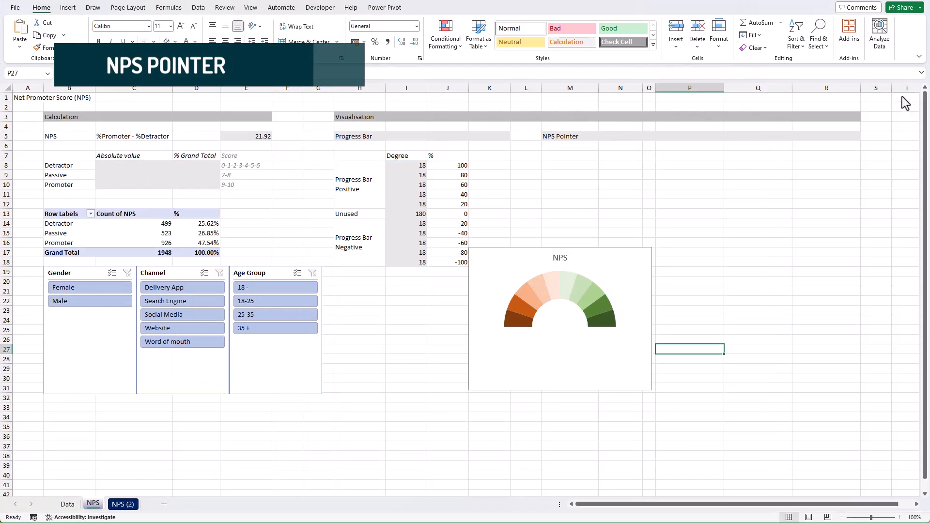
drag(629, 389, 702, 410)
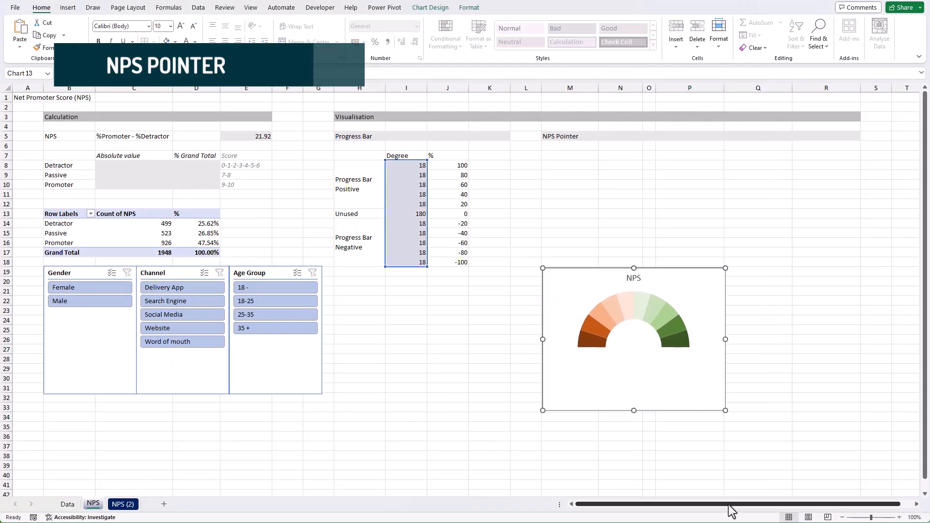
Step: Enter 10 for each of the starting, pointer, remaining and ending angles in N8:N11
click(692, 428)
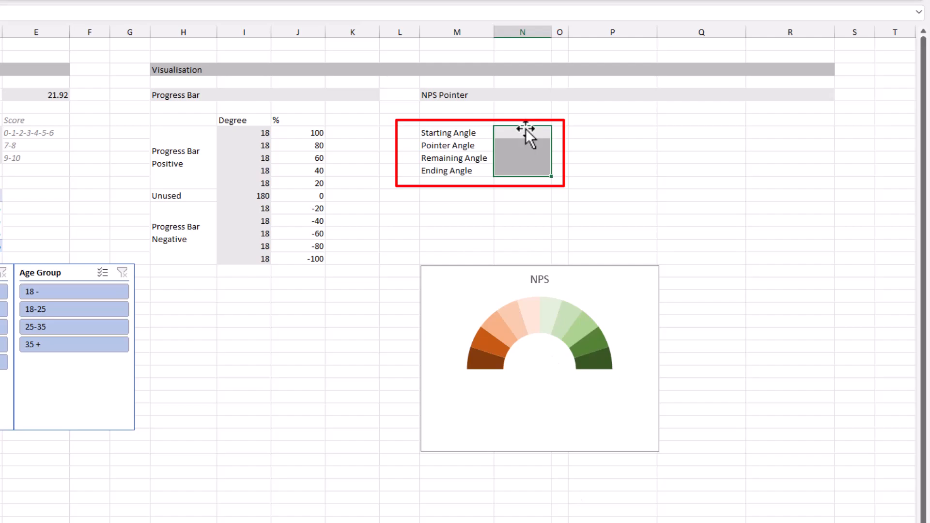
click(531, 134)
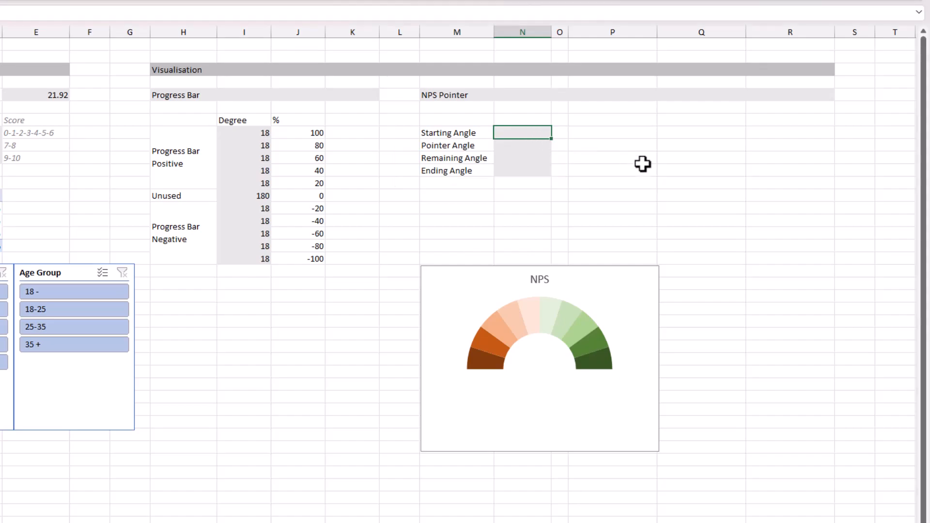
text(10)
key(Return)
text(10)
key(Return)
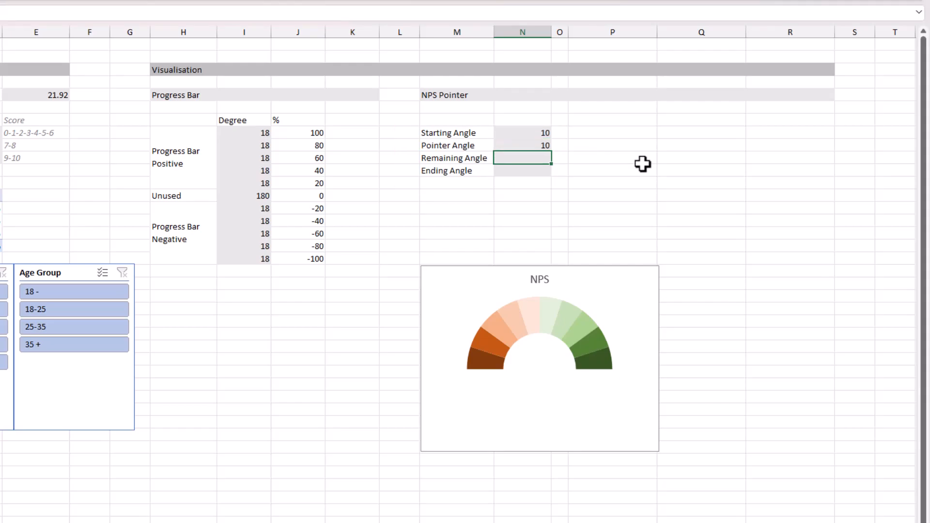
text(10)
key(Return)
text(10)
key(Return)
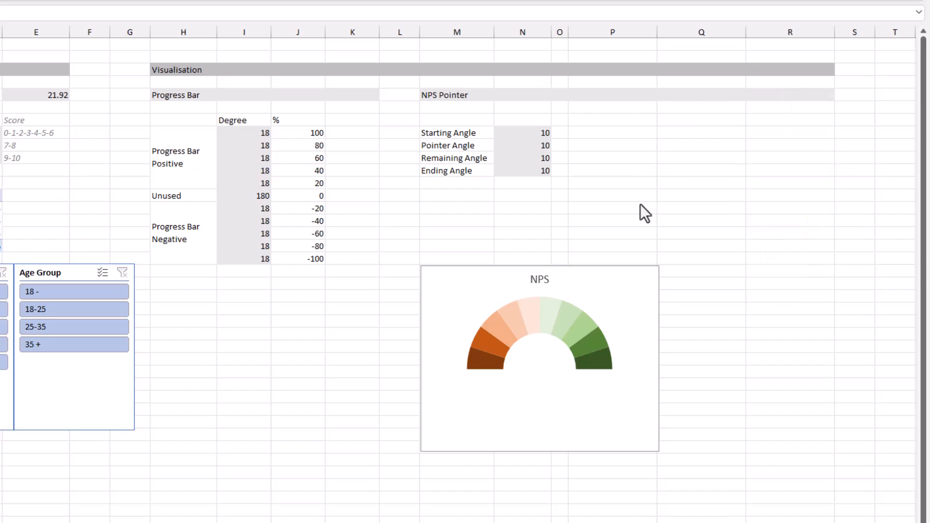
Step: Duplicate the doughnut series inside the NPS chart by copying and pasting it to add a second ring
click(593, 351)
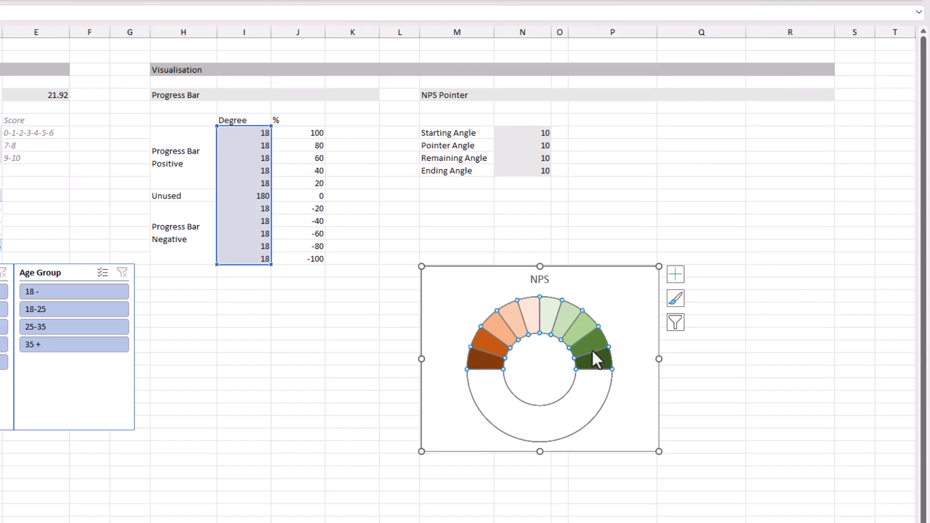
key(ctrl+c)
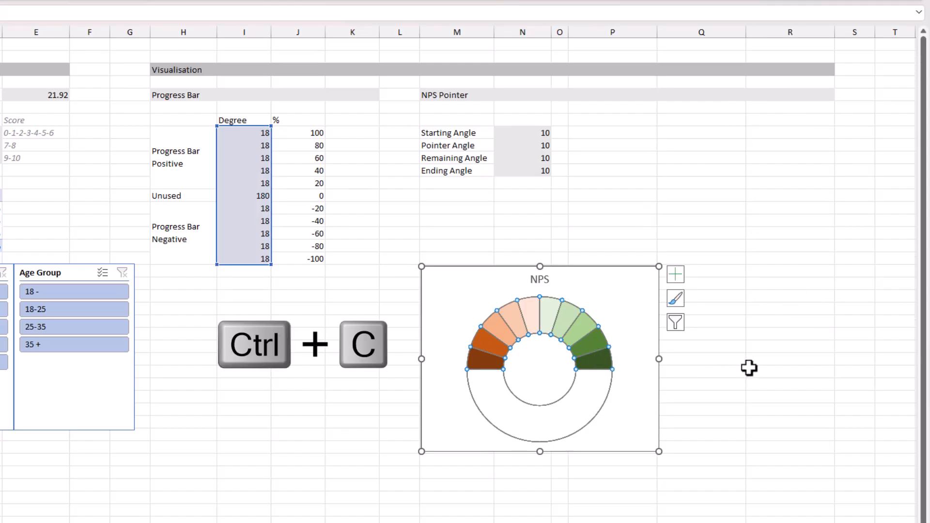
key(ctrl+v)
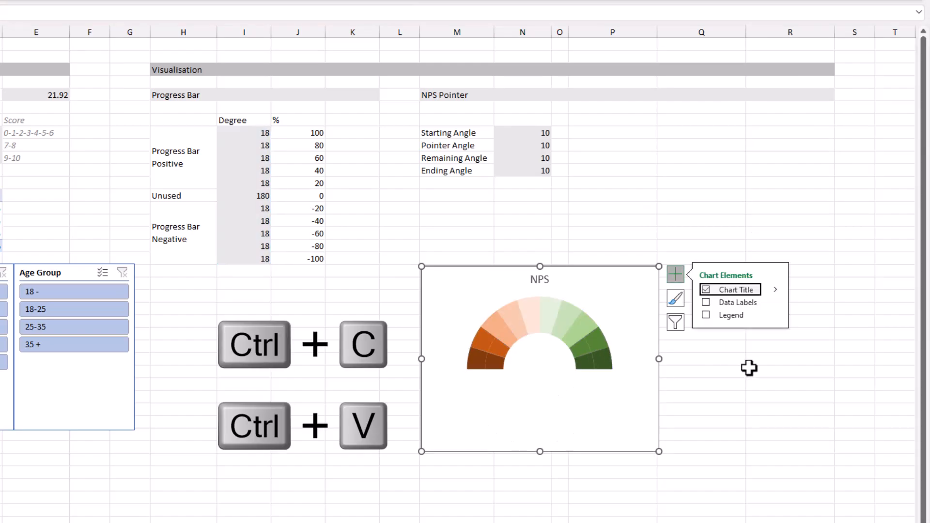
click(587, 369)
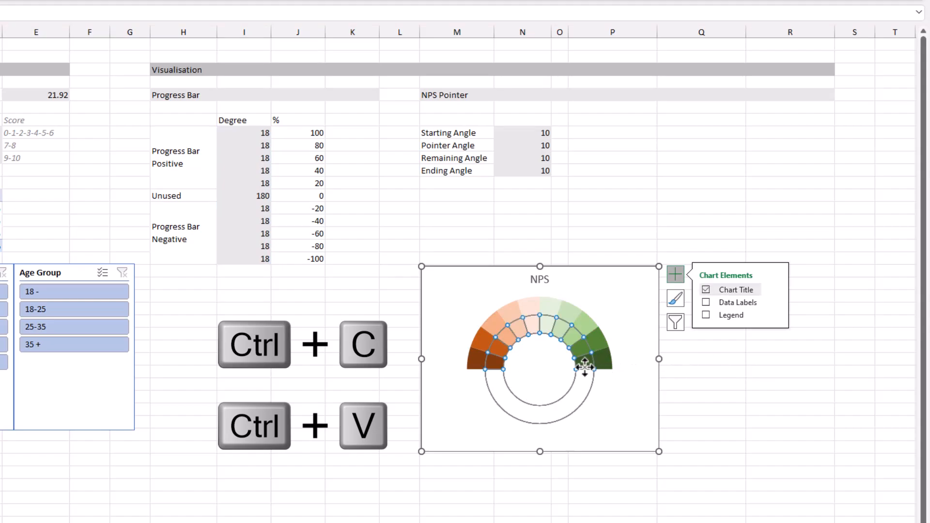
Step: Change the outer ring's source range from the Degree column to the pointer angles in N8:N11
click(609, 365)
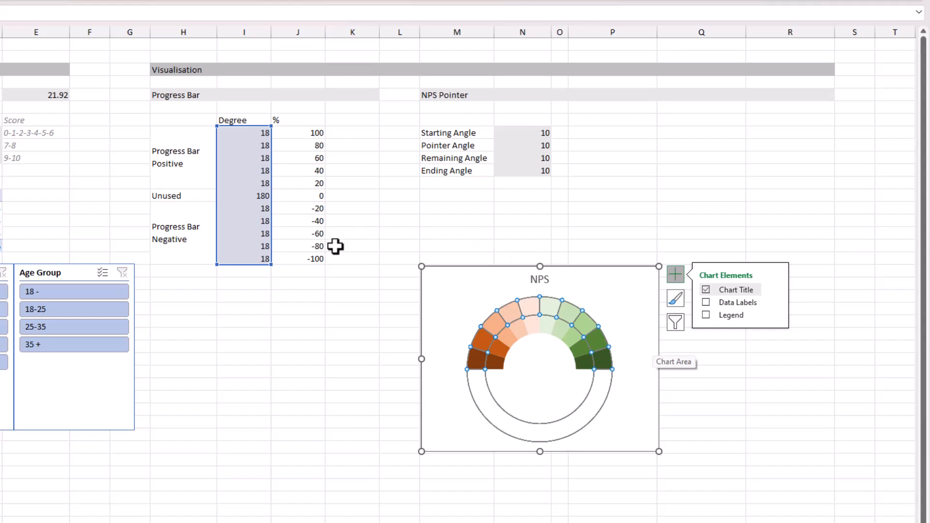
drag(358, 264, 545, 162)
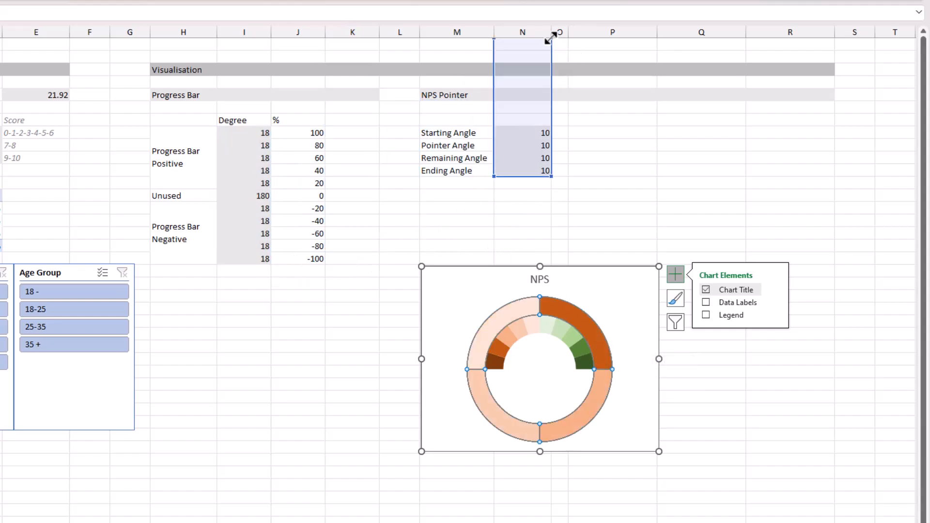
drag(551, 42, 539, 132)
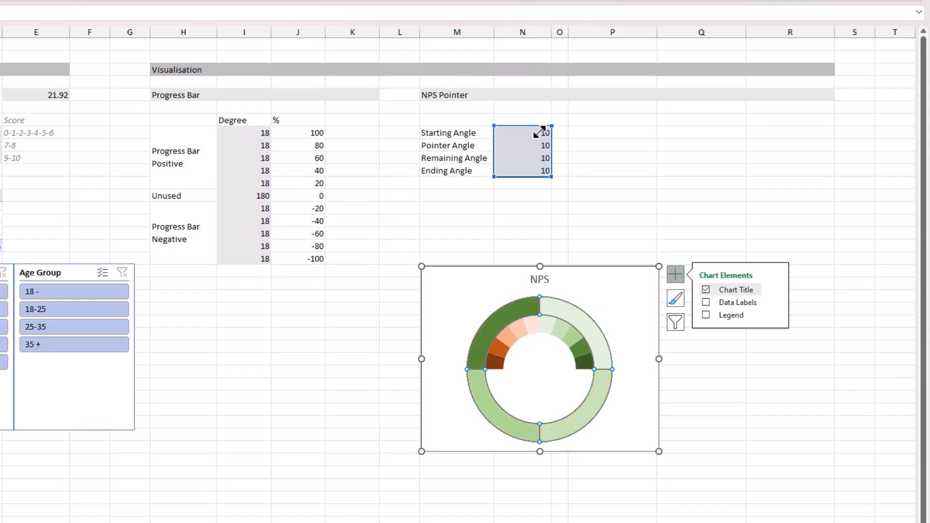
click(721, 386)
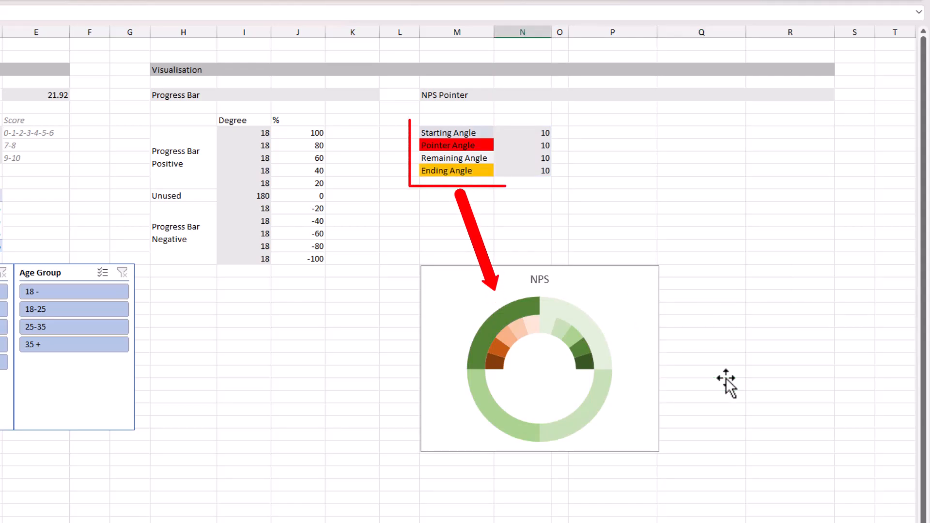
Step: Fill the outer ring's starting-angle slice light lavender and its pointer-angle slice red, matching the label colours
click(587, 325)
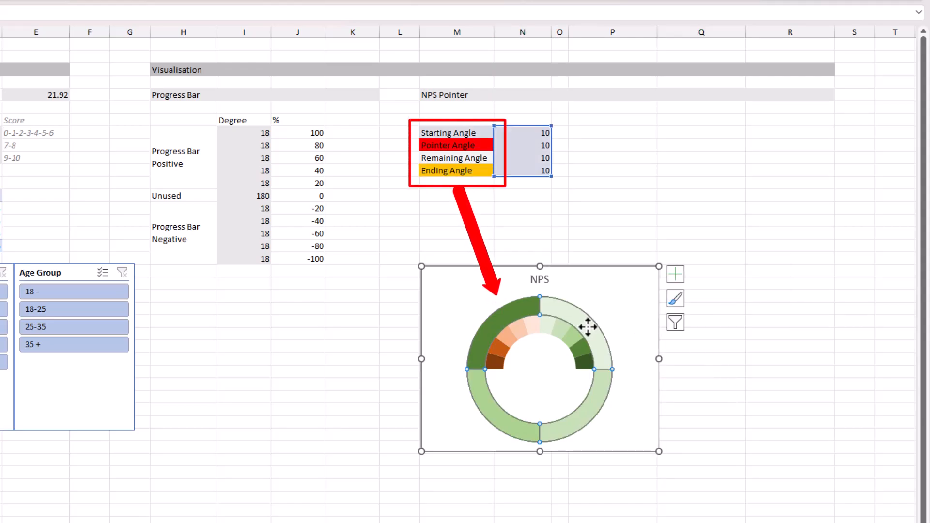
click(586, 323)
click(467, 8)
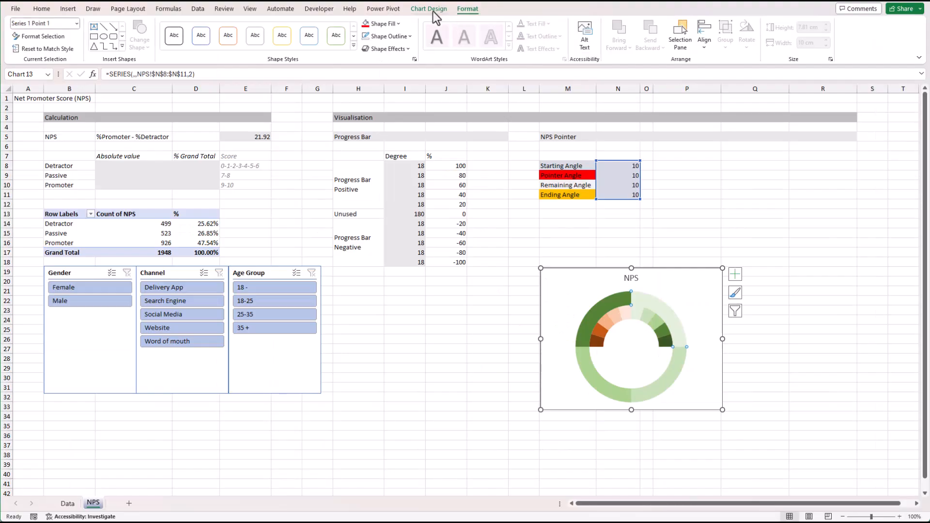
click(398, 24)
click(393, 67)
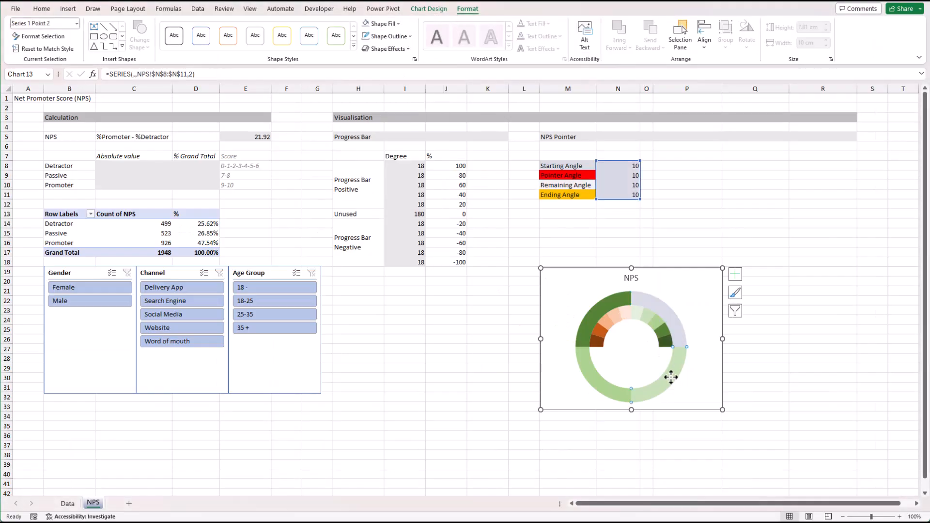
click(398, 24)
click(380, 128)
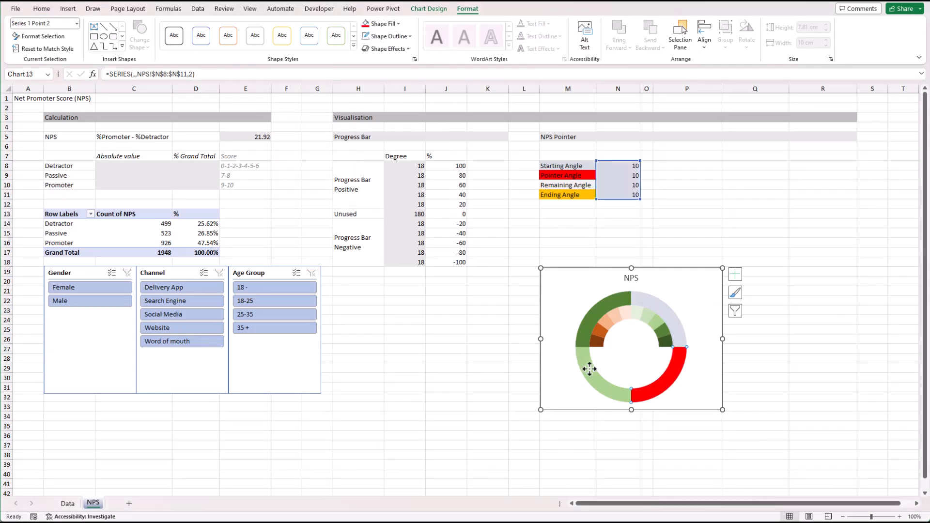
Step: Fill the outer ring's remaining-angle slice very light grey and its ending-angle slice gold
click(398, 24)
click(368, 75)
click(619, 299)
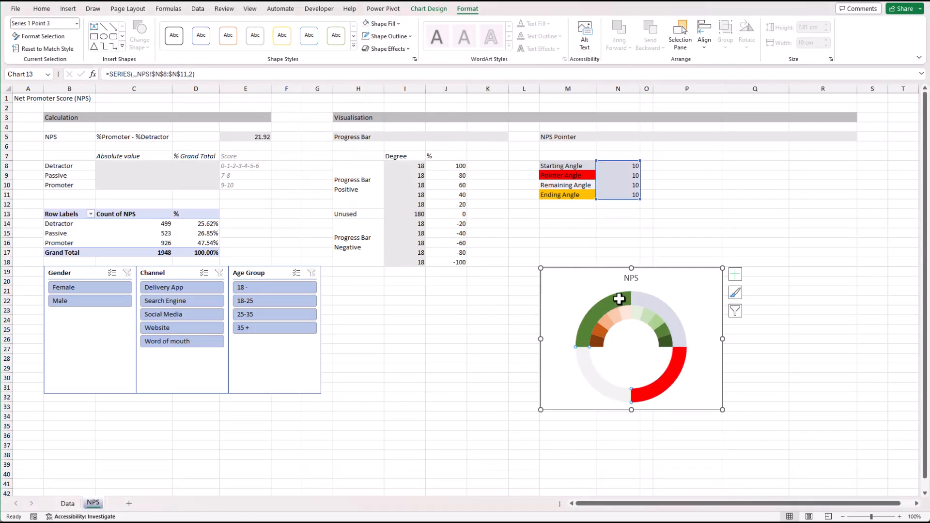
click(395, 23)
click(386, 128)
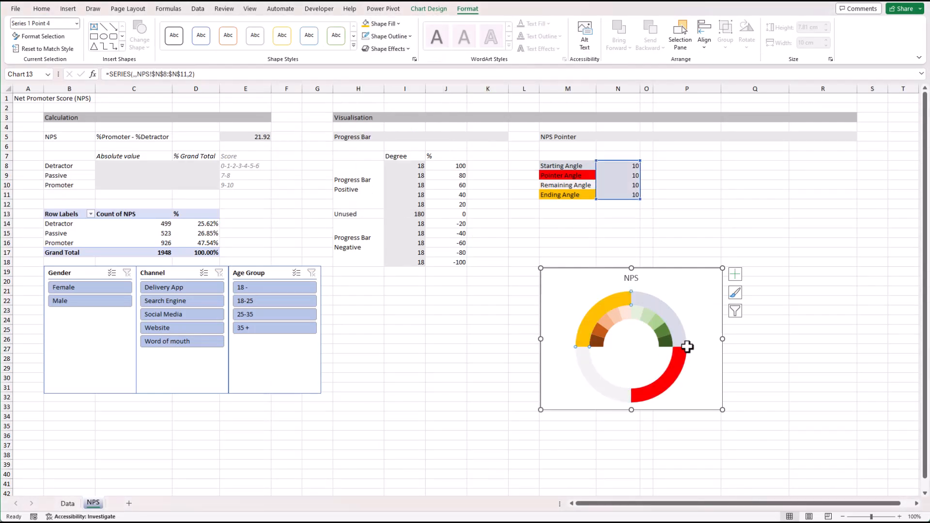
click(707, 381)
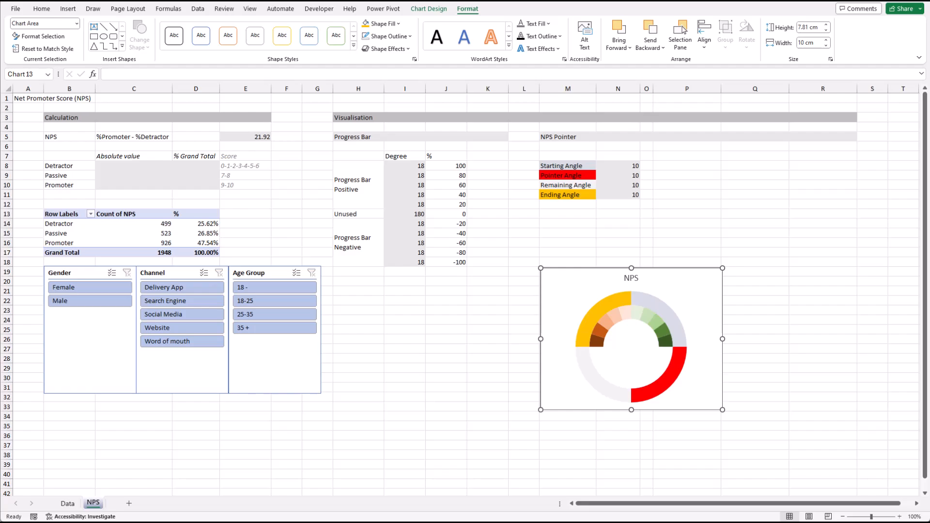
Step: Enter the label "NPS = 0" in cell P7 beside the pointer angle table
click(690, 155)
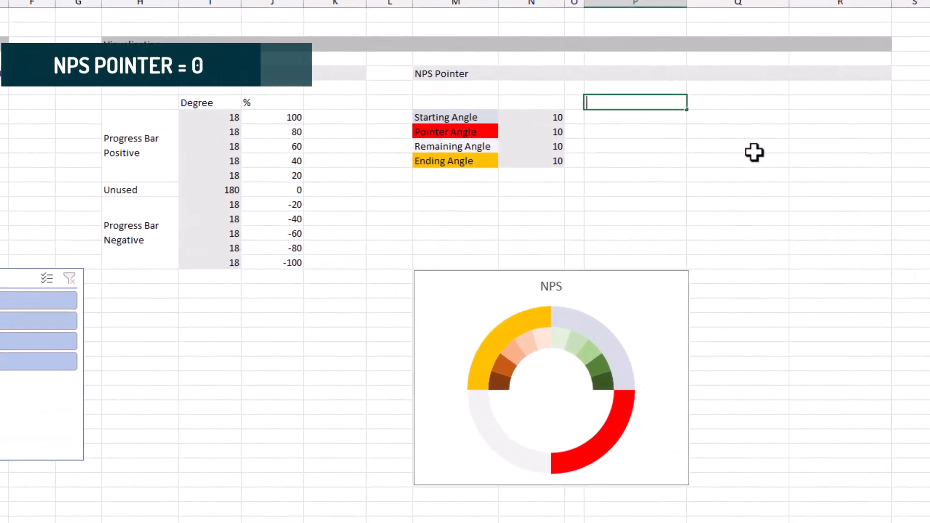
text(NP)
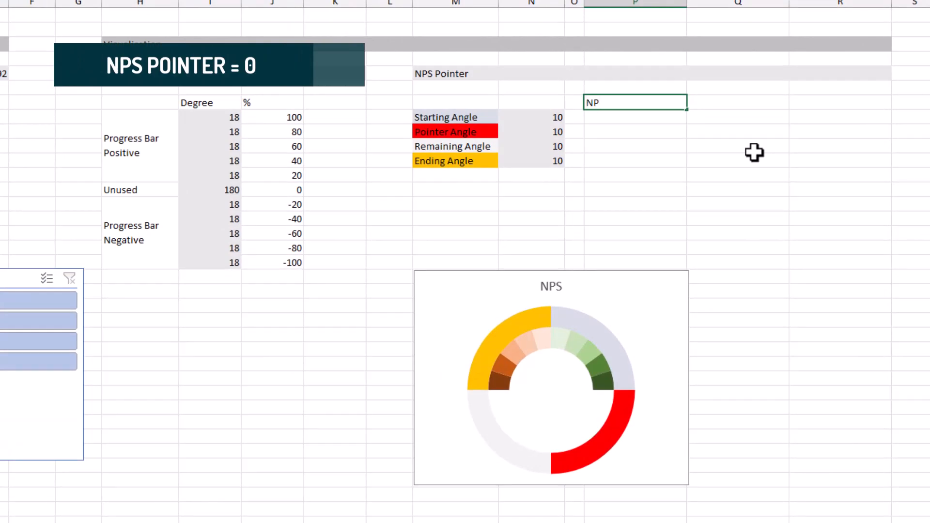
text(S = 0)
key(Return)
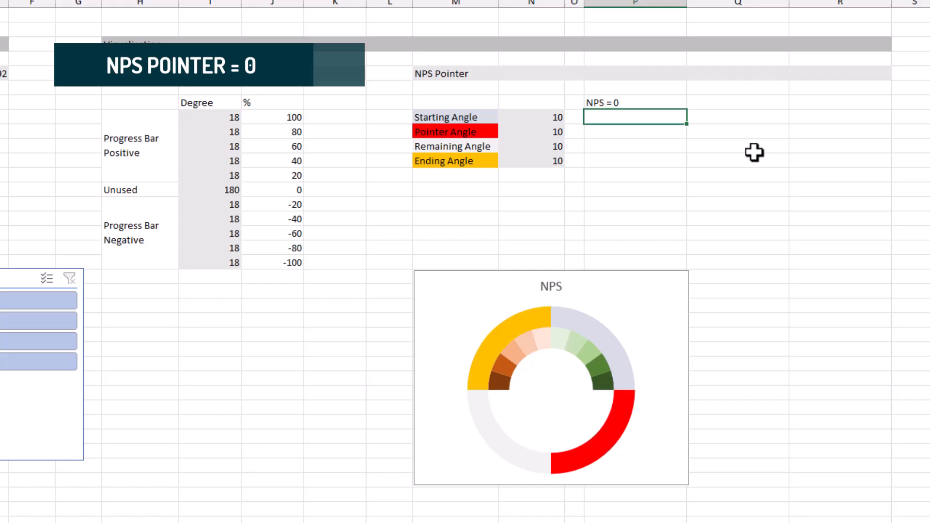
Step: Set the starting angle to 0, the pointer angle to 4 and the ending angle to 0
key(Left)
key(Left)
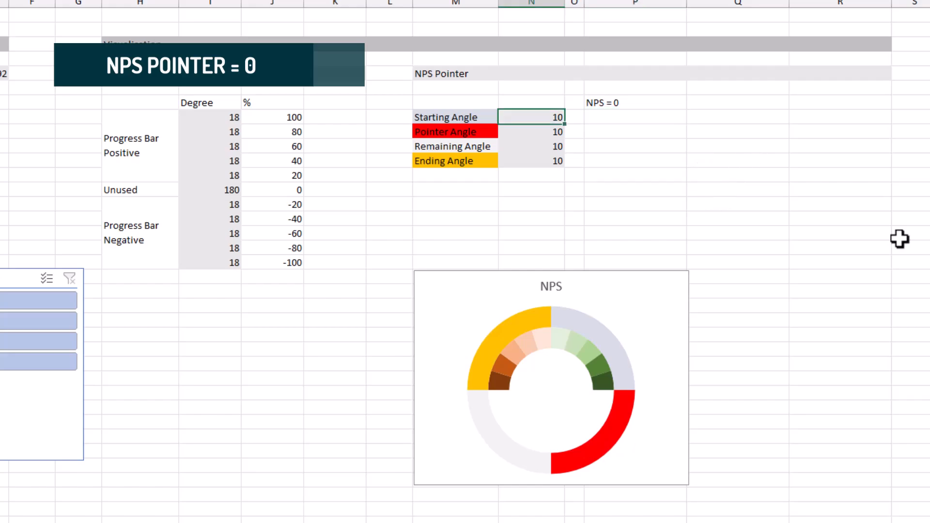
text(0)
key(Return)
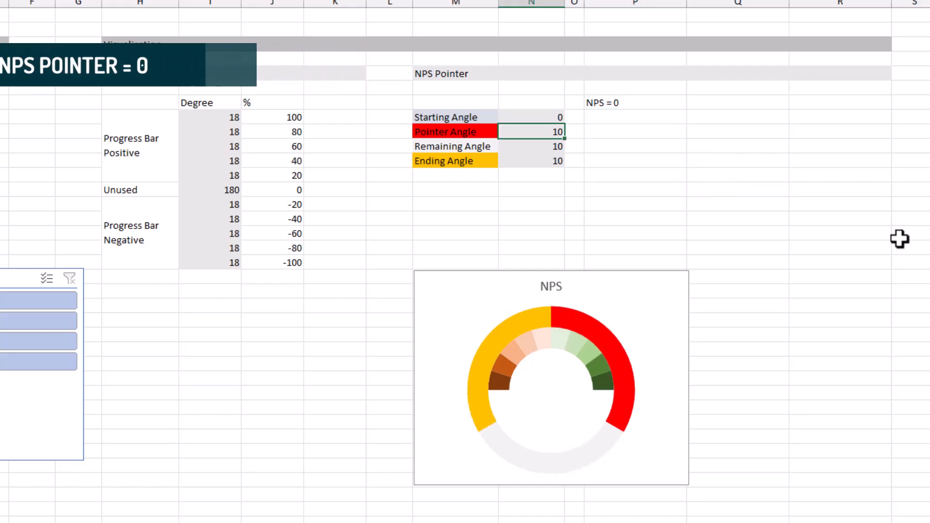
text(4)
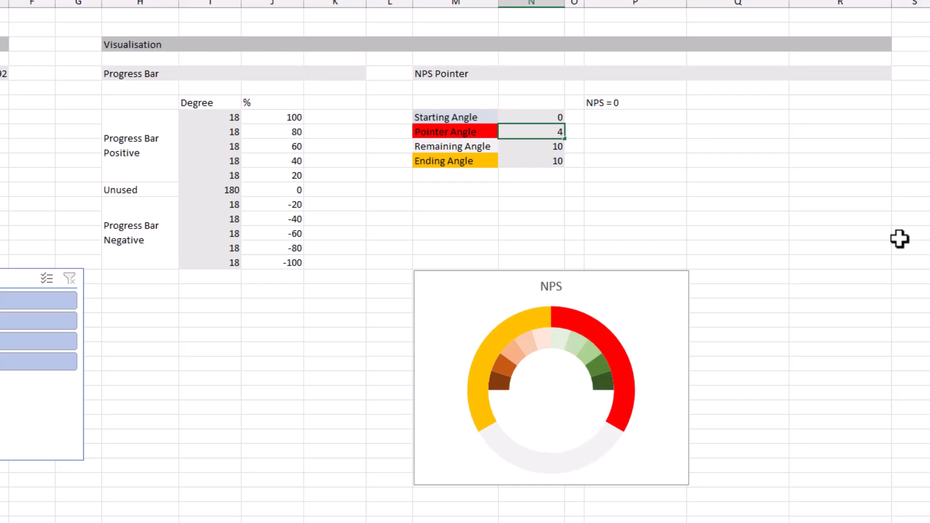
key(Return)
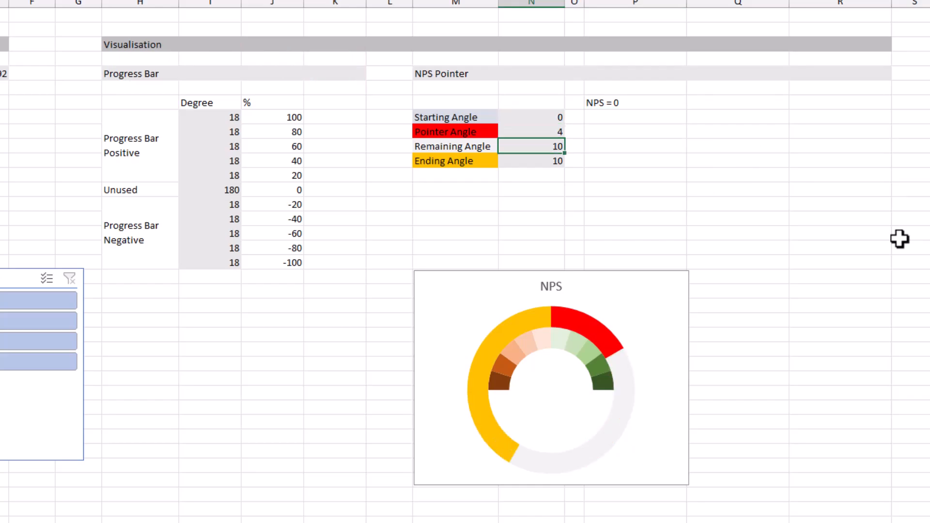
click(546, 157)
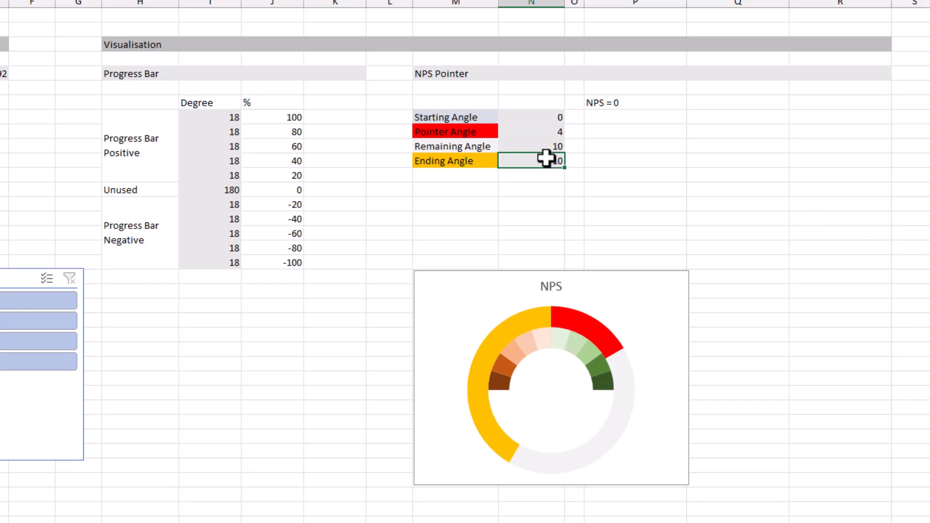
text(0)
Step: Calculate the remaining angle in N10 with the formula =360-N8-N9-N11
click(552, 147)
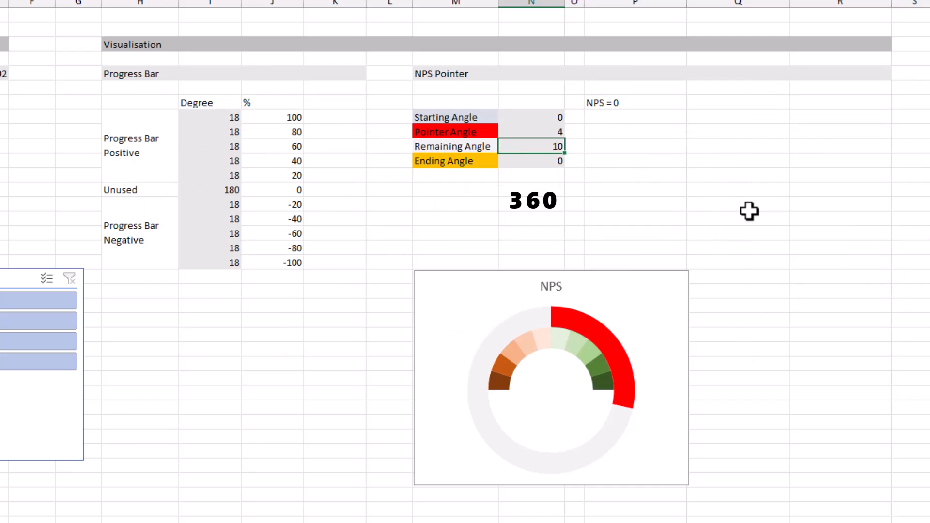
text(=360-)
click(546, 117)
text(-)
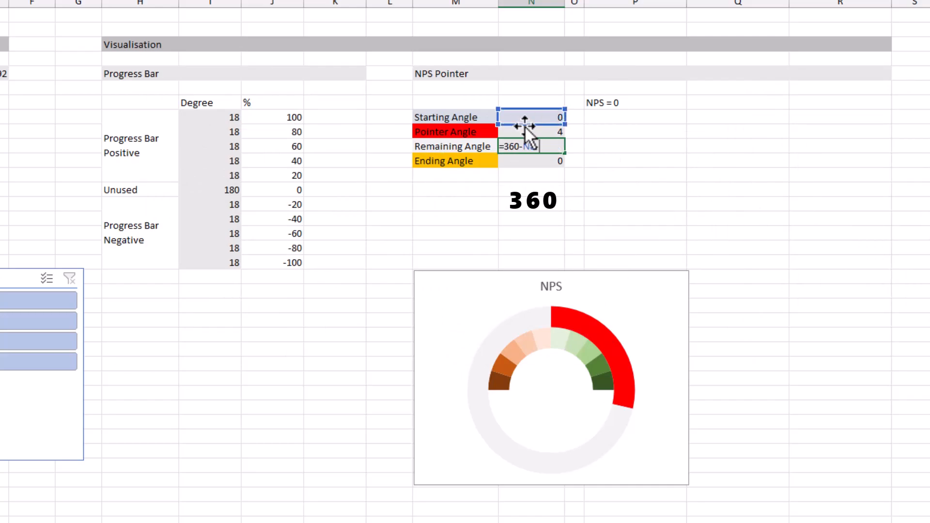
click(525, 128)
text(-)
click(525, 163)
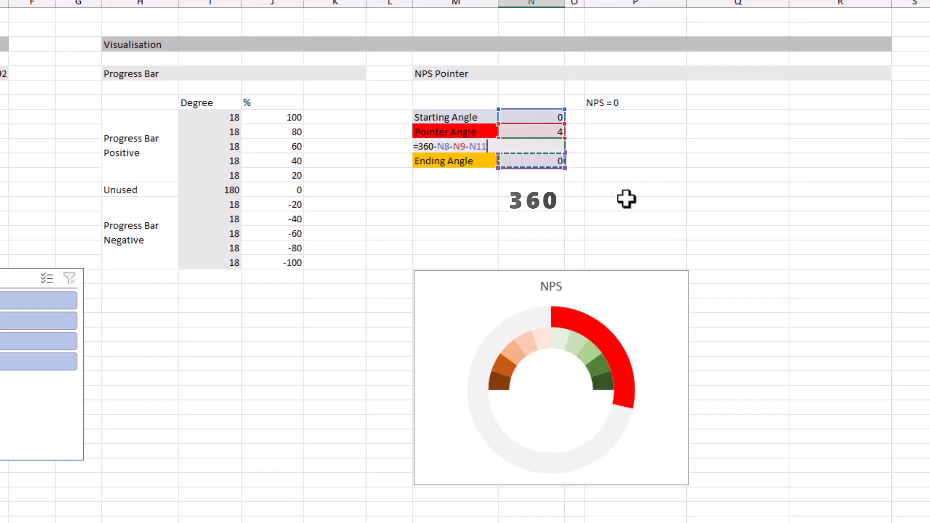
key(Return)
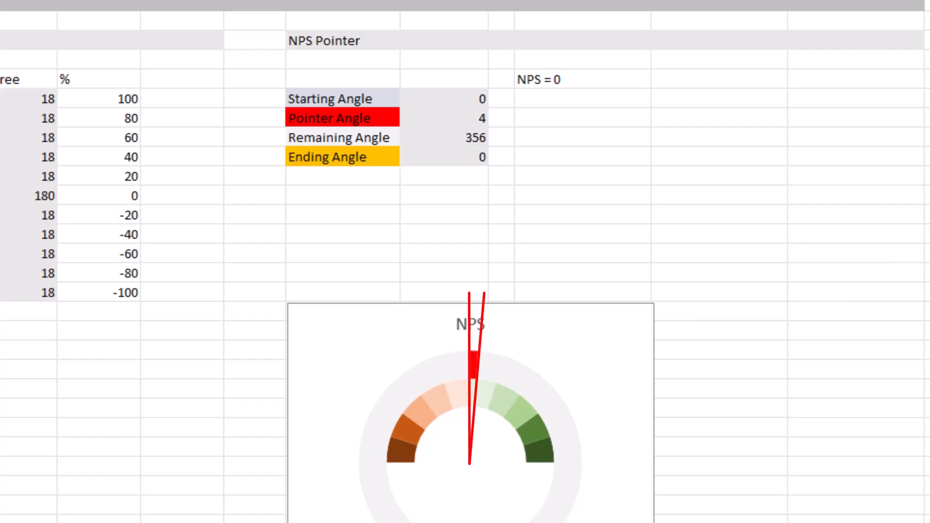
Step: Set the ending angle in N11 to 2, half the pointer angle
click(456, 118)
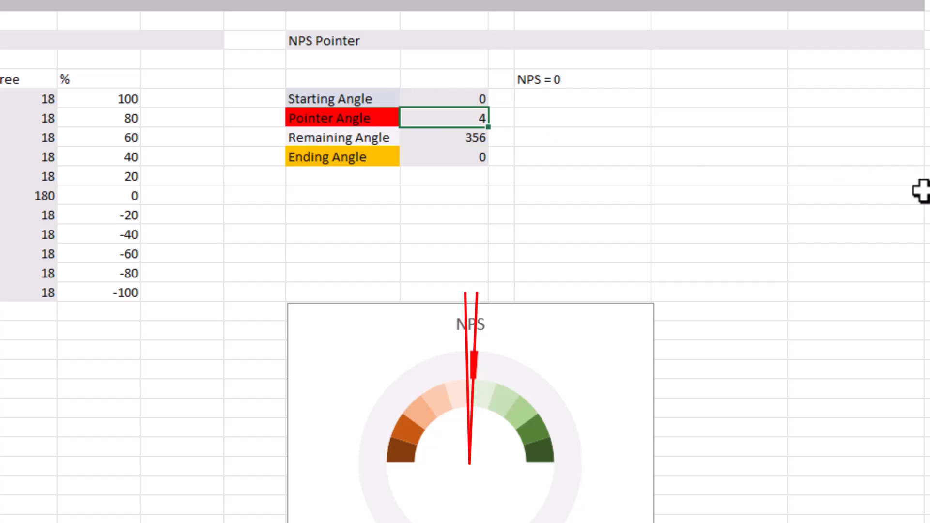
click(474, 159)
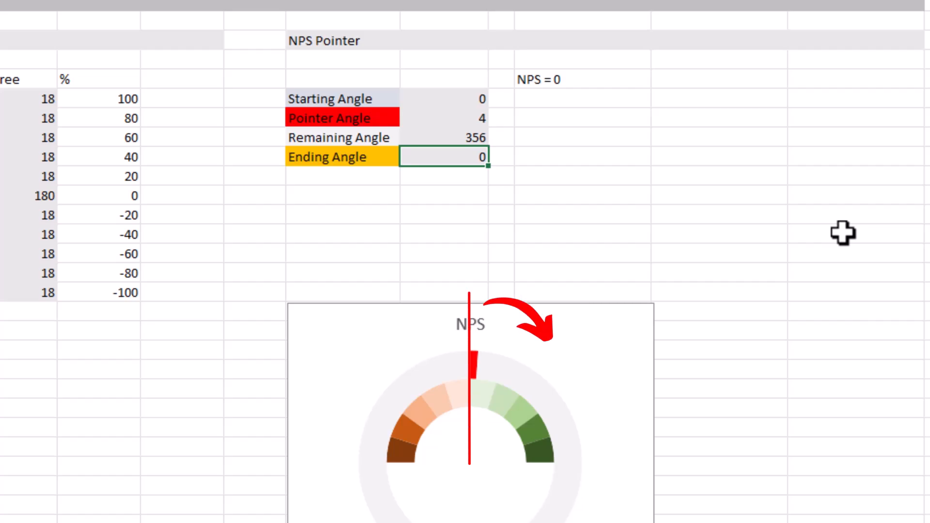
text(2)
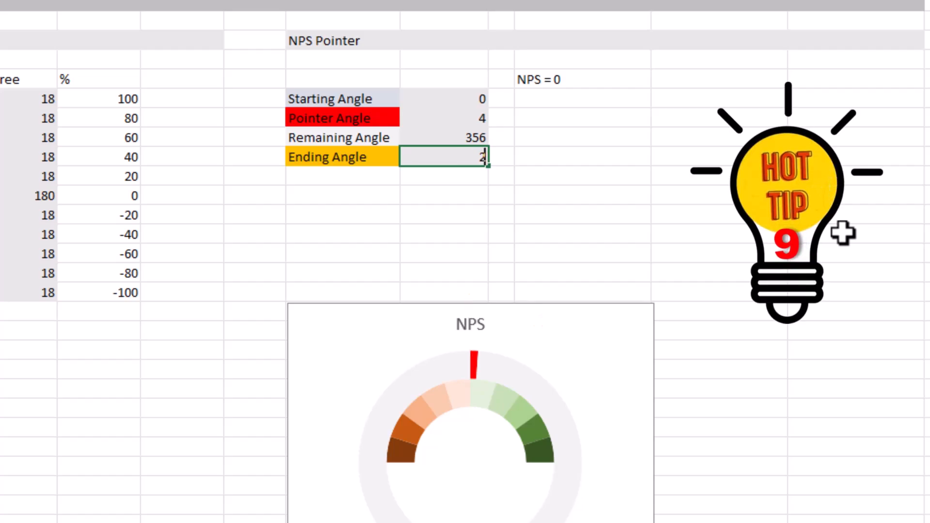
key(Return)
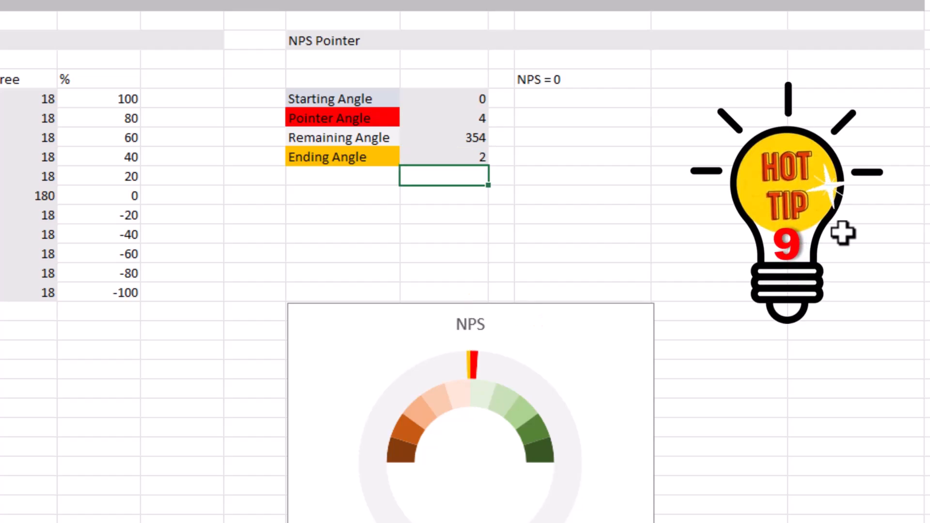
Step: Set the pointer angle in the NPS Pointer table to 2
click(477, 121)
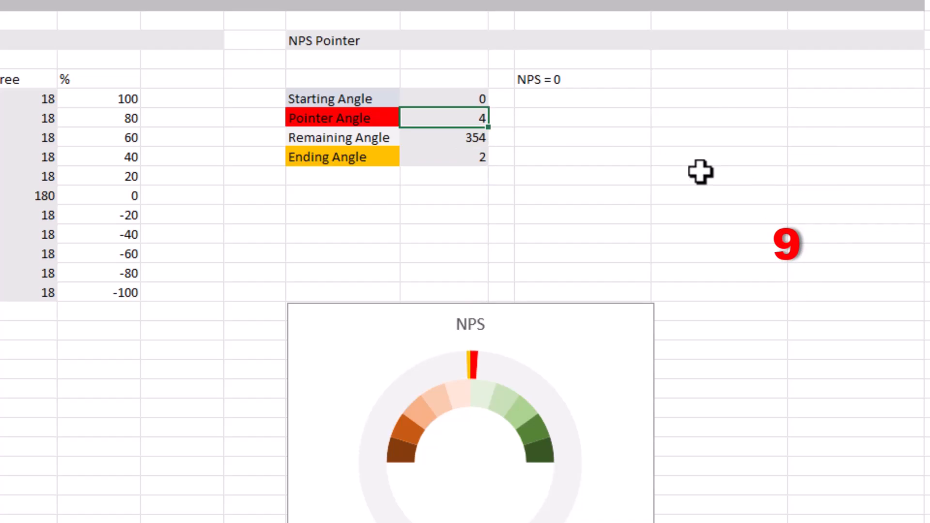
text(2)
key(Return)
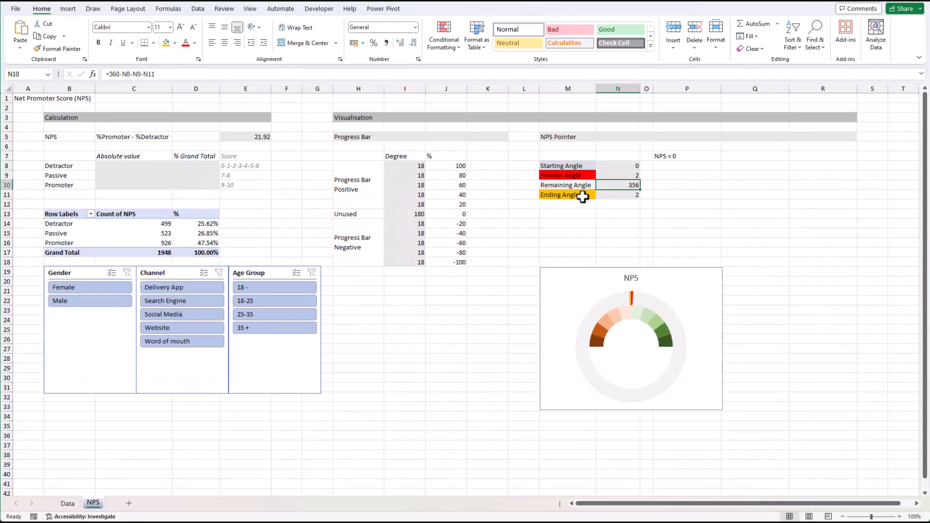
Step: Fill the Ending Angle label cell and its matching segment in the outer doughnut ring with red
click(371, 156)
click(173, 44)
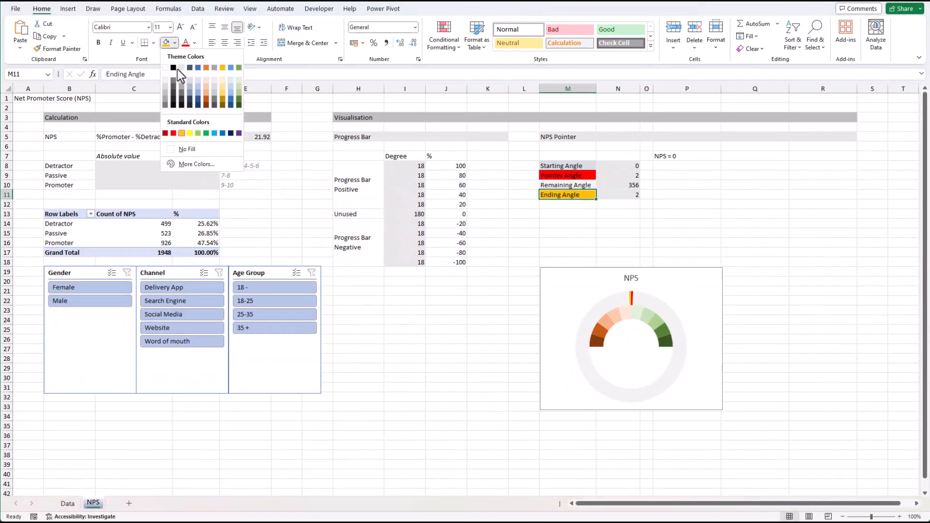
click(175, 132)
click(671, 296)
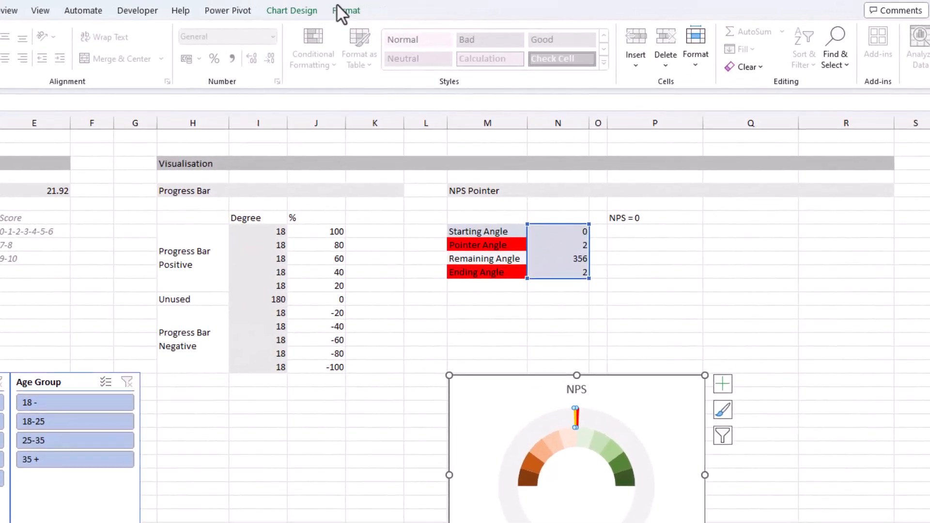
click(339, 7)
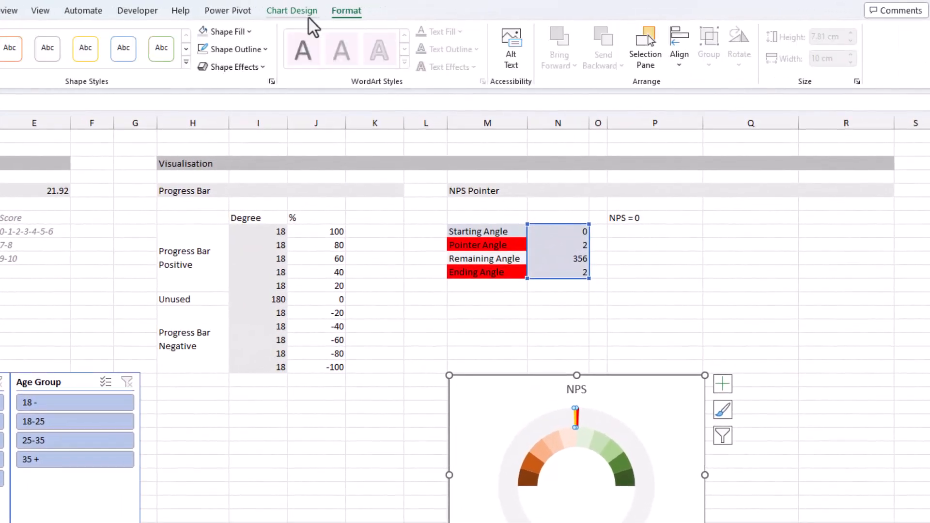
click(246, 32)
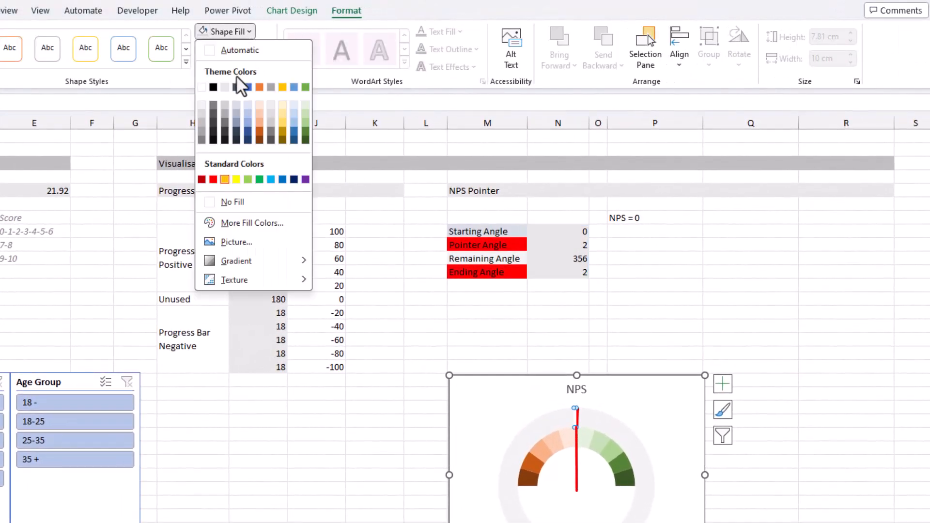
click(212, 179)
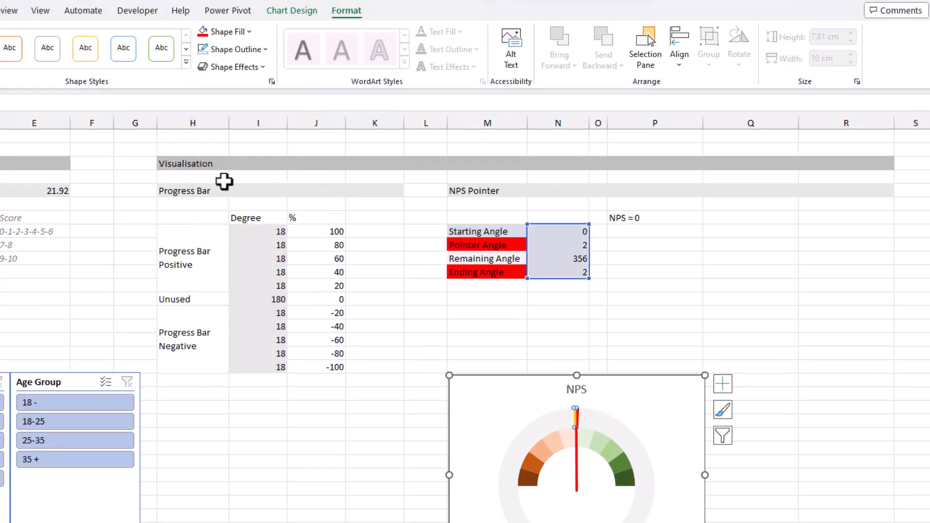
click(696, 352)
Step: Copy the four pointer angle values in N8:N11 and paste them as formulas under the NPS = 0 label
drag(575, 231, 586, 272)
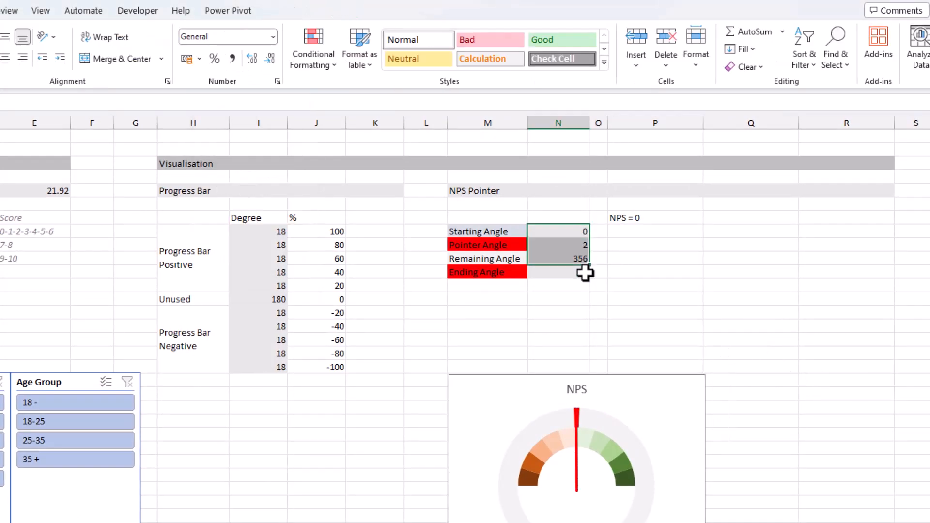
key(ctrl+c)
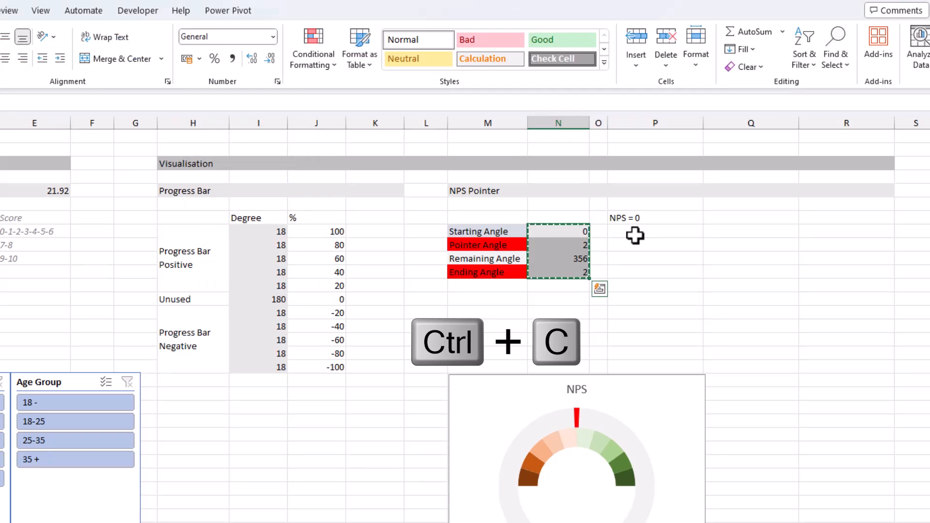
right_click(635, 236)
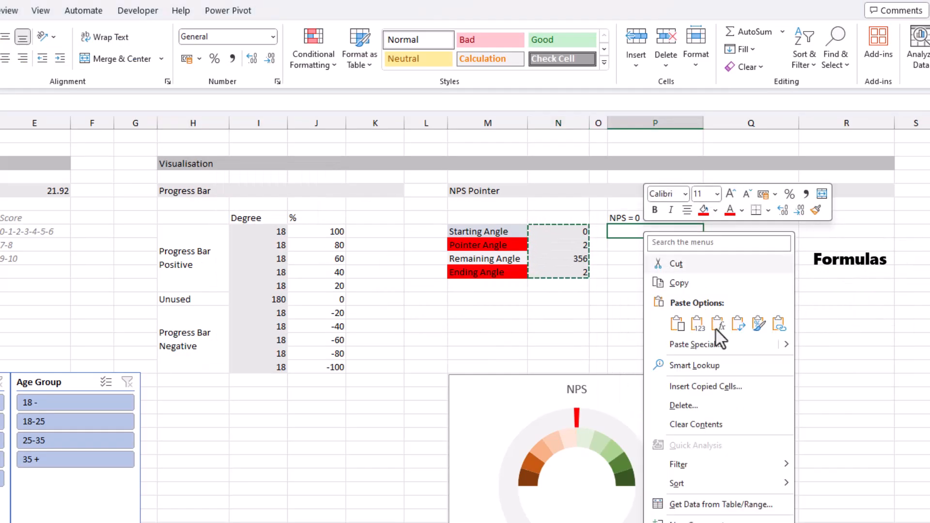
click(717, 324)
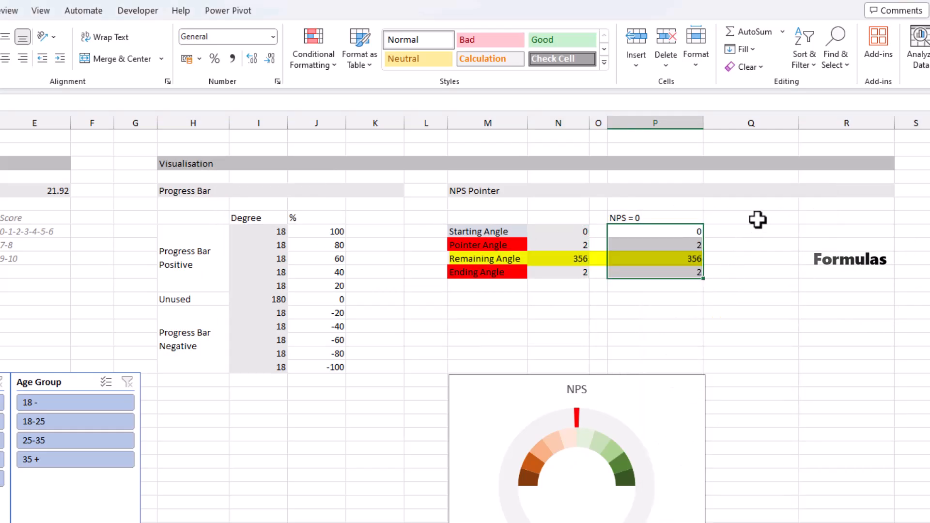
Step: Enter the label "NPS > 0" in cell Q7 beside the NPS = 0 heading
click(759, 217)
text(NPS > 0)
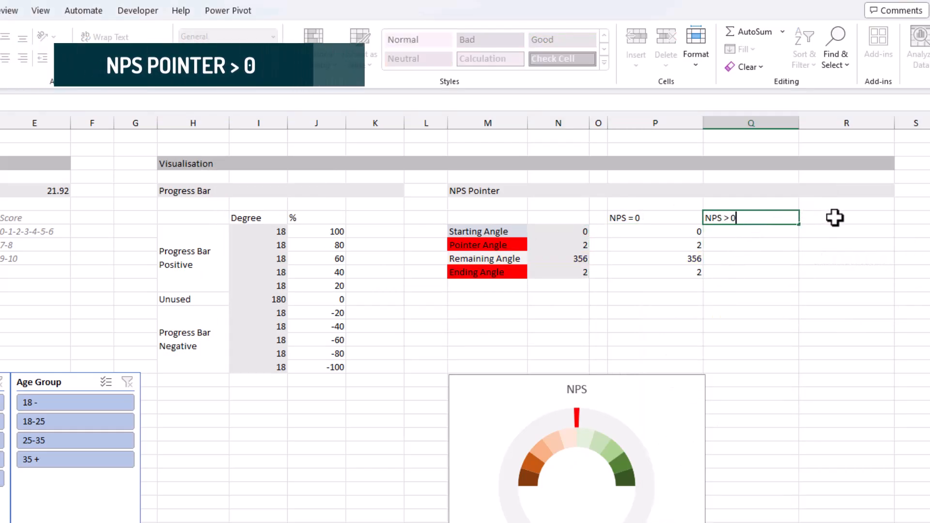
key(Return)
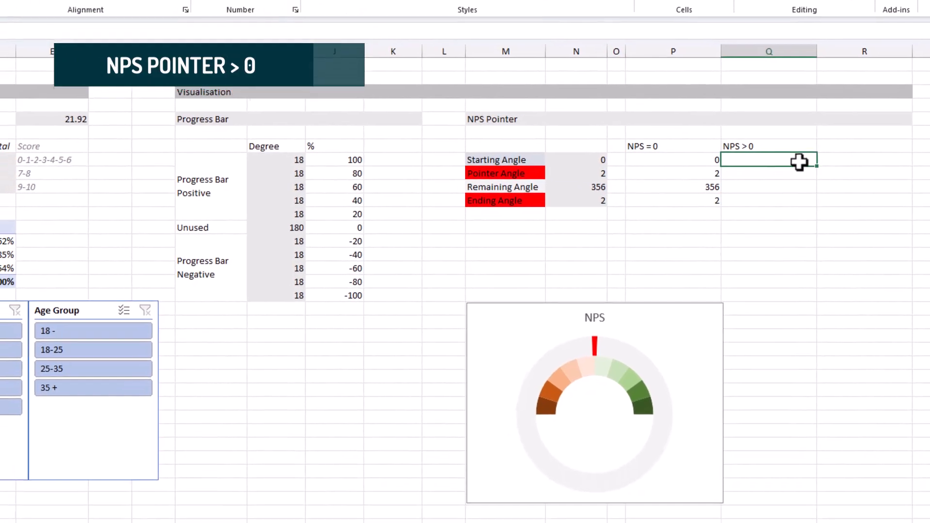
Step: Set the starting angle in N8 to 20
click(761, 299)
click(575, 126)
text(20)
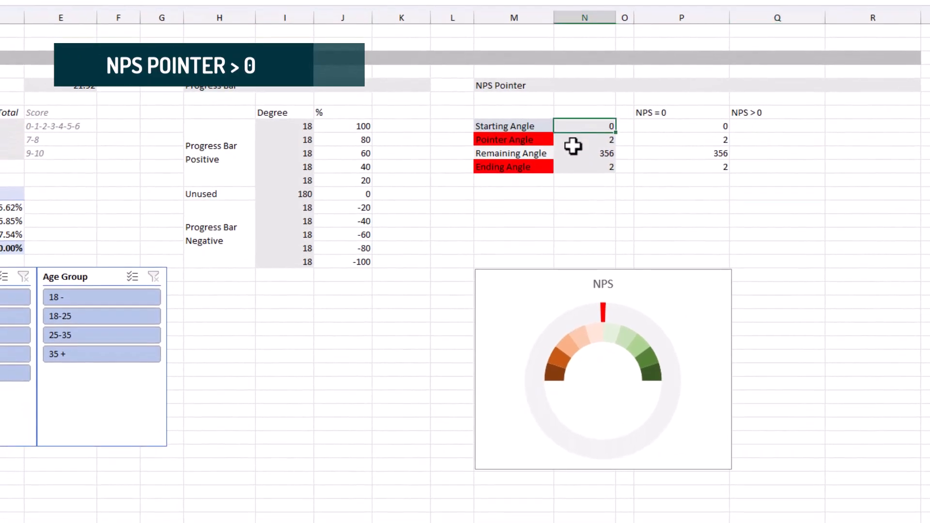
key(Return)
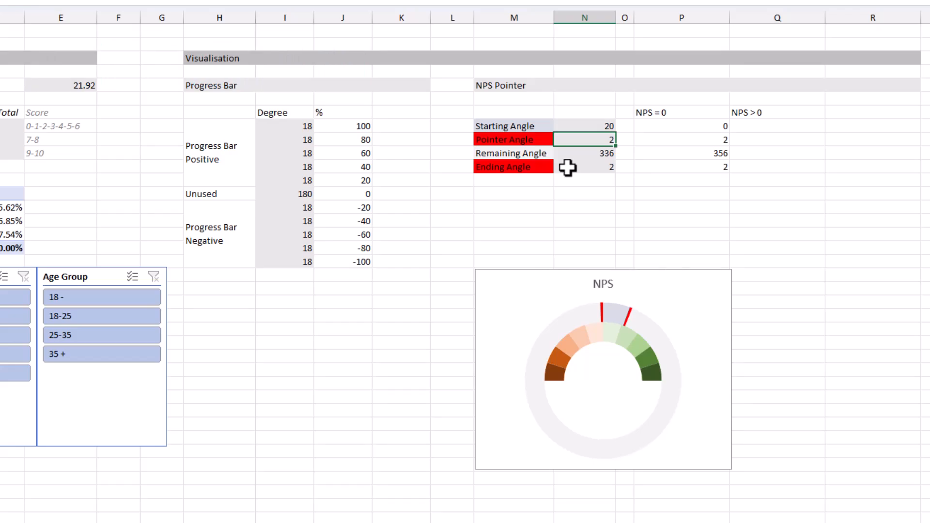
Step: Set the ending angle to 0 and the pointer angle to 4 for the positive NPS case
click(568, 168)
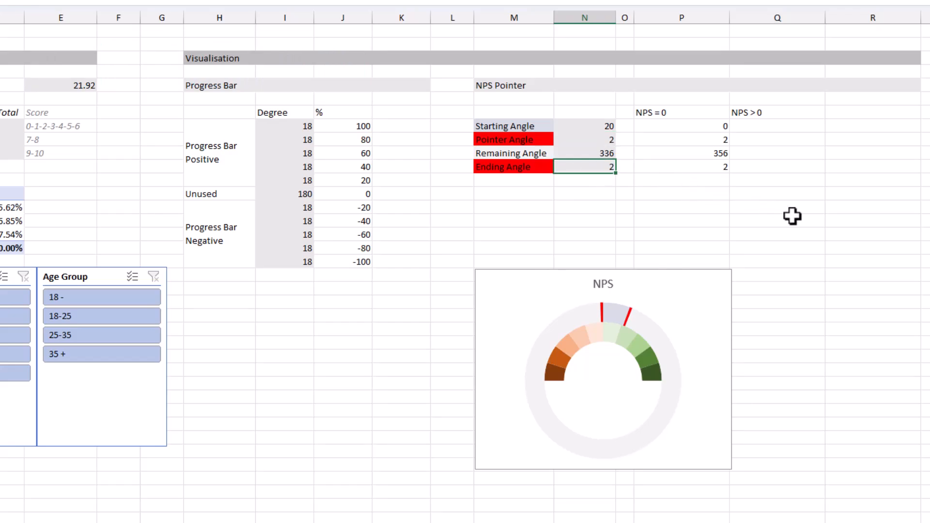
text(0)
key(Return)
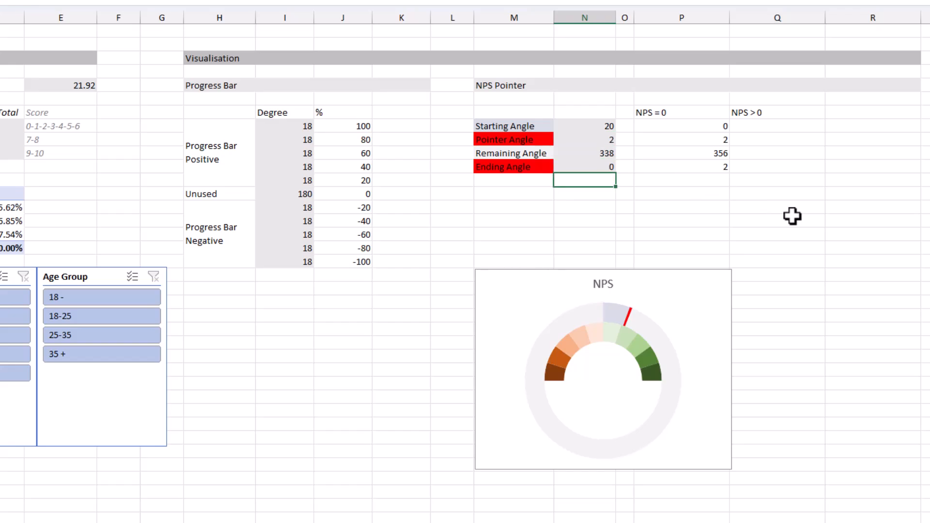
click(576, 139)
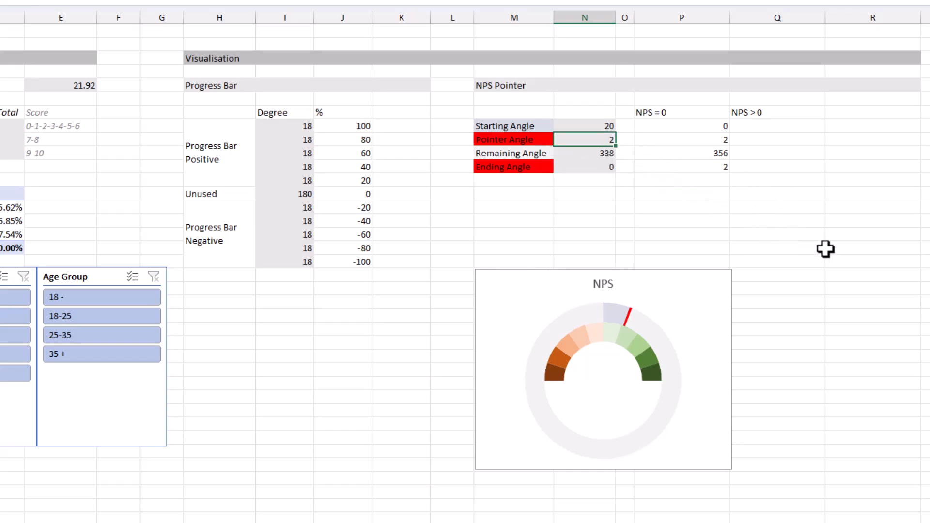
text(4)
key(Return)
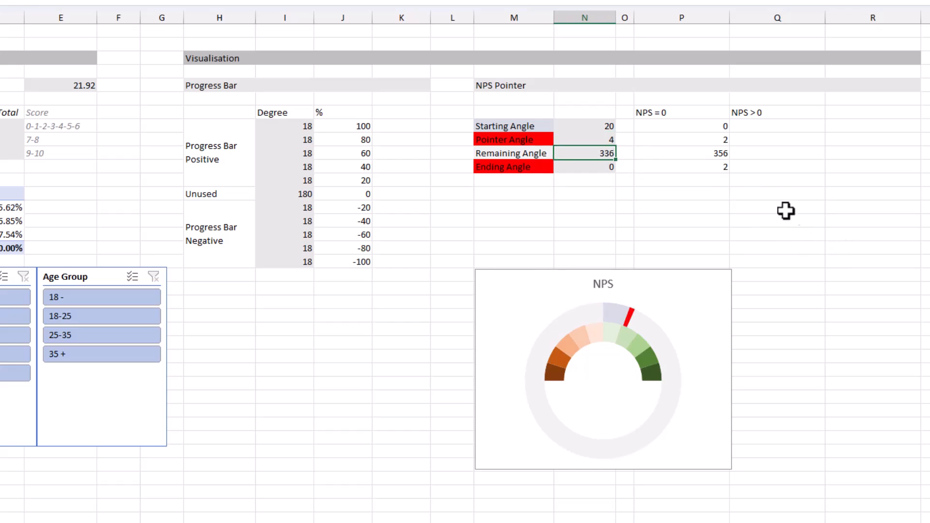
Step: Try starting angles of 80 and 40 to test the pointer's movement over the positive segments
click(567, 125)
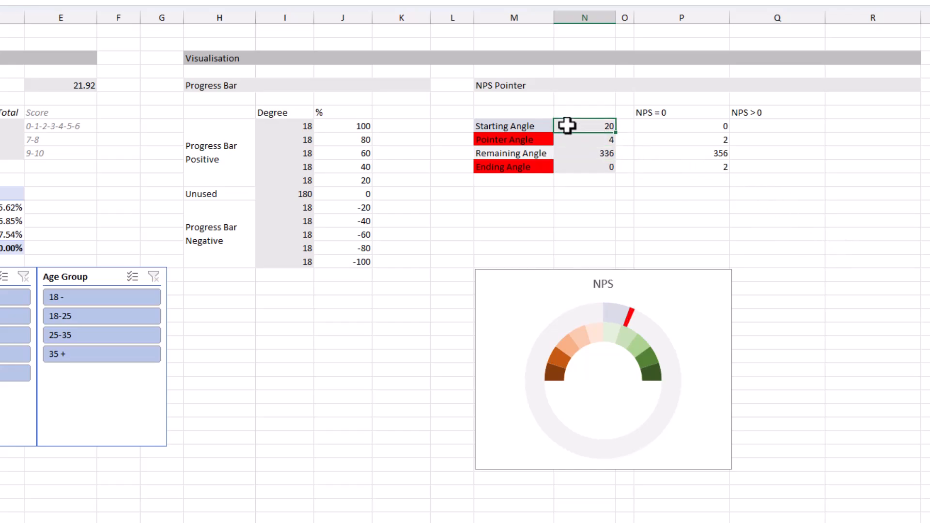
text(80)
key(Return)
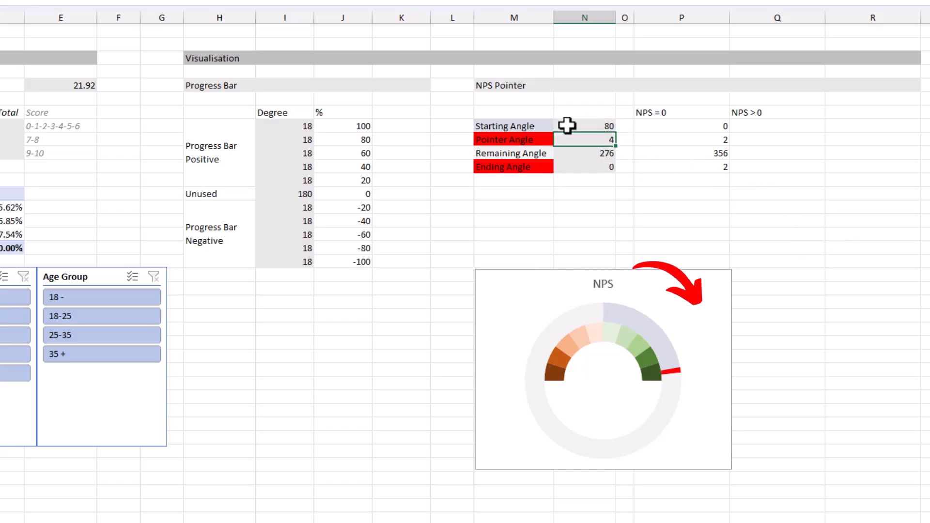
click(567, 125)
text(40)
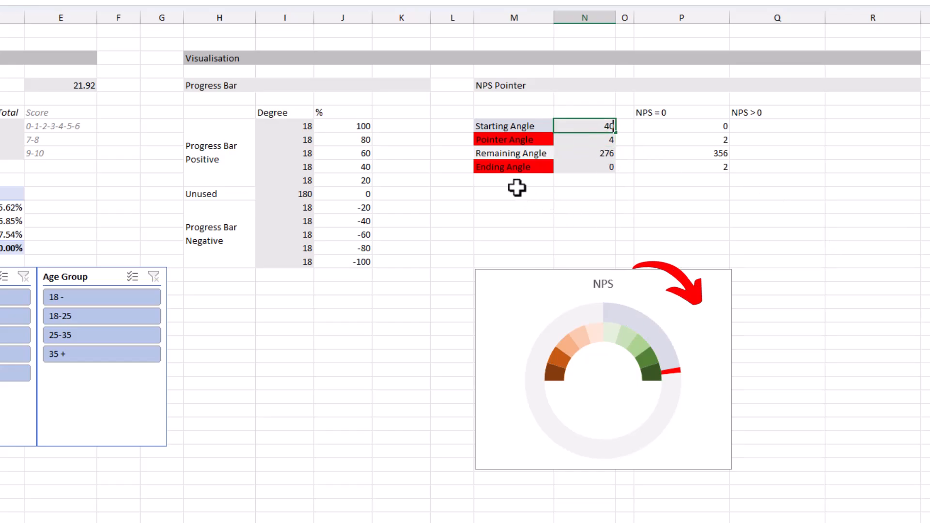
key(Return)
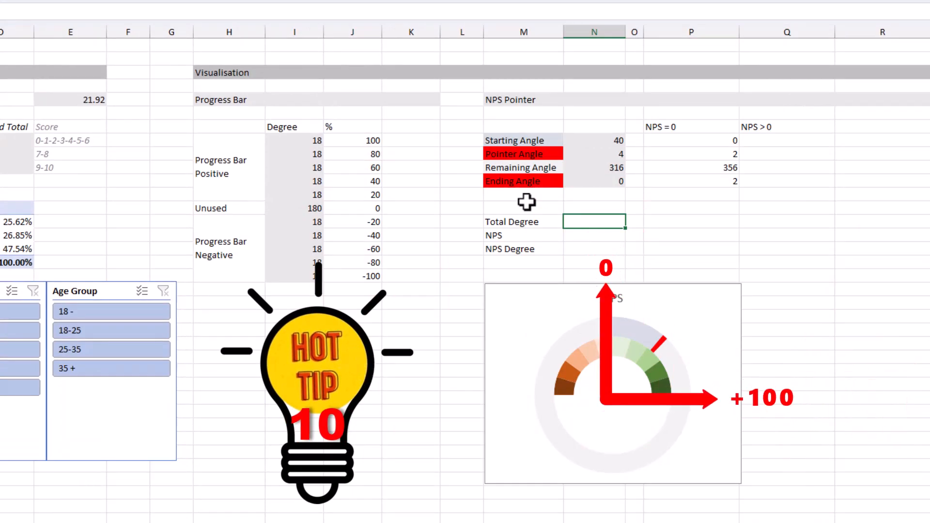
Step: Enter 90 as the Total Degree and 1 as the NPS value below the pointer table
text(90)
key(Return)
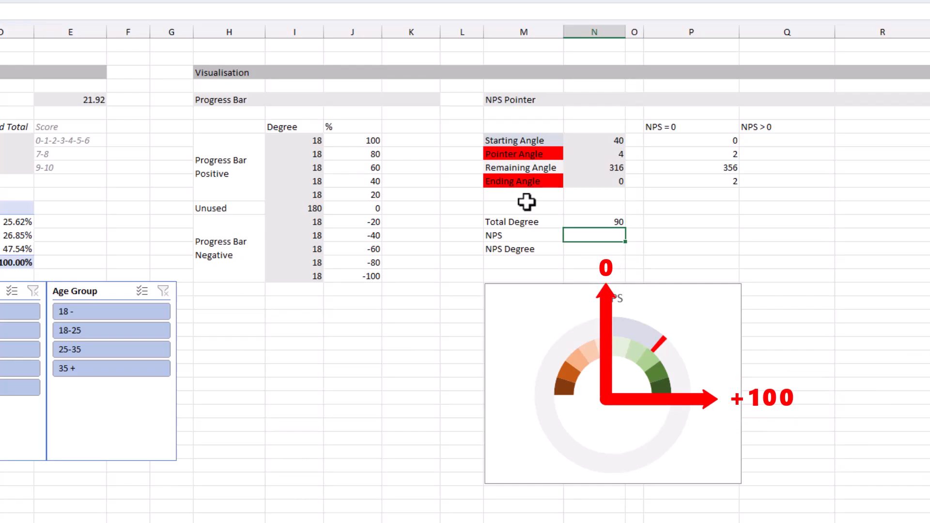
text(1)
key(Return)
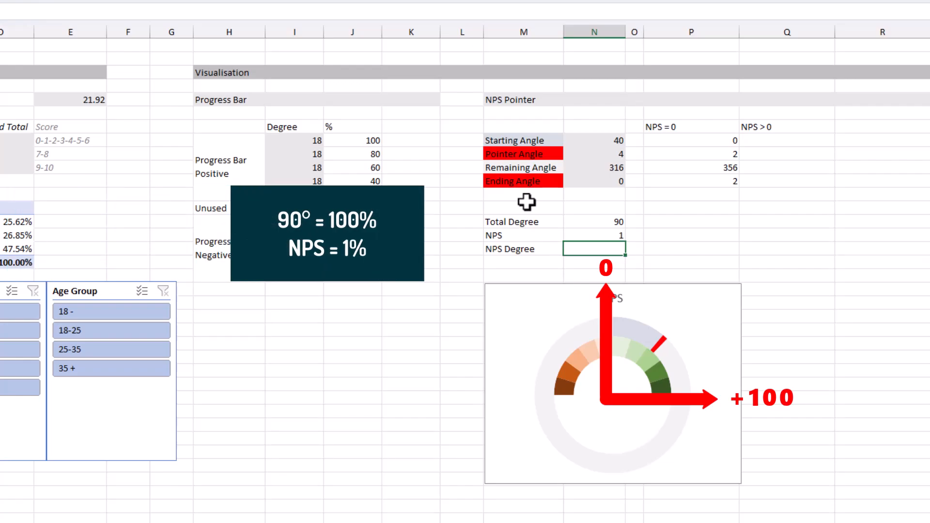
Step: Calculate the NPS Degree in N16 with the formula =90/100*N15
text(=90/100*)
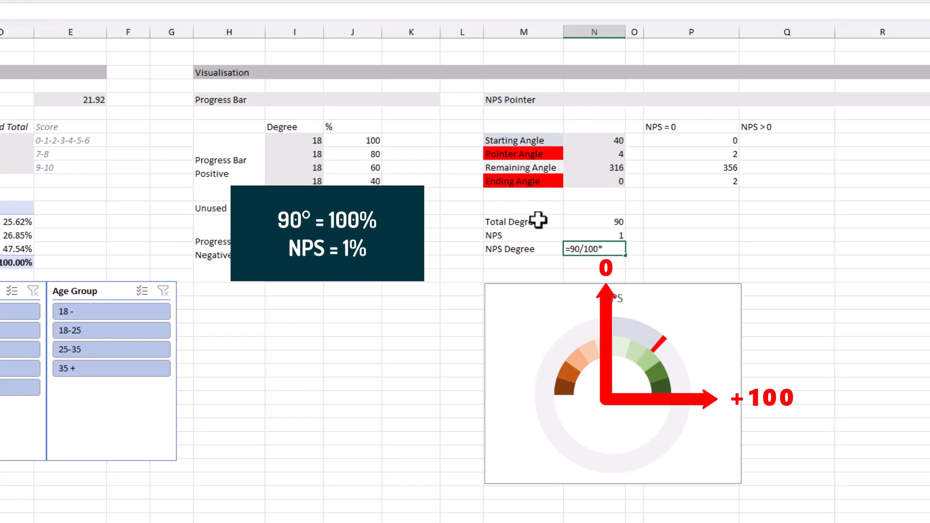
click(576, 235)
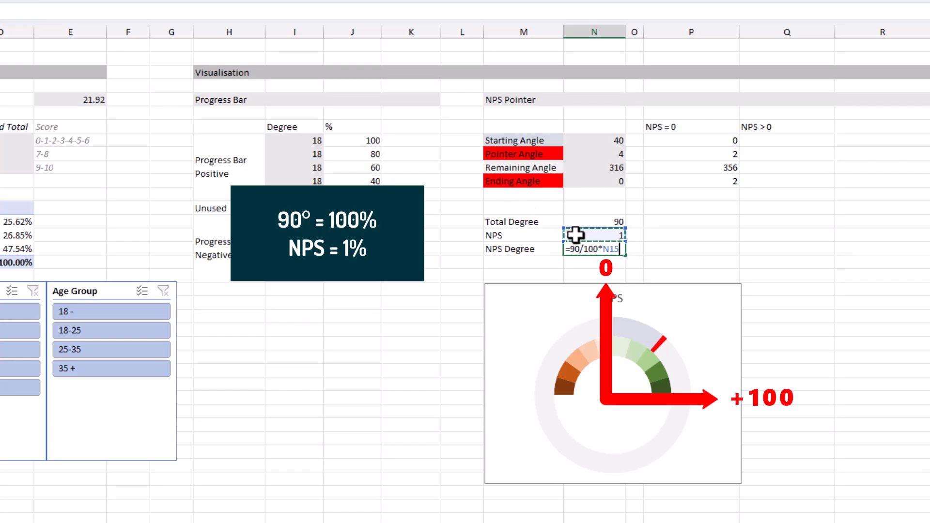
key(Return)
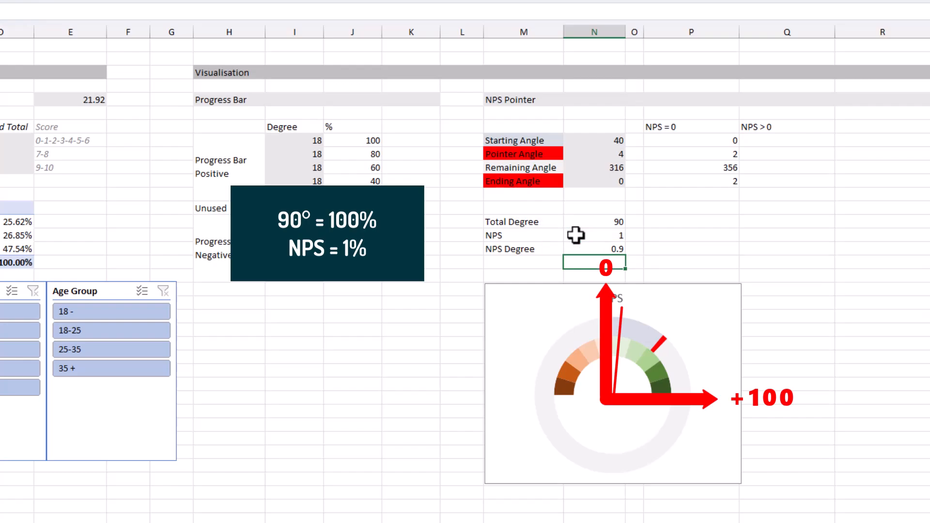
Step: Link the starting angle in N8 to the NPS Degree with the formula =N16
click(579, 247)
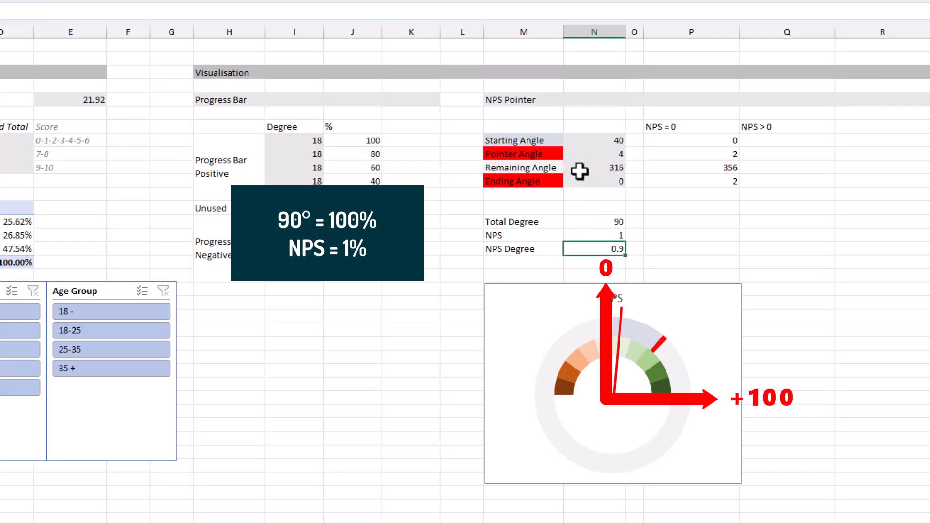
click(579, 141)
text(=)
click(581, 248)
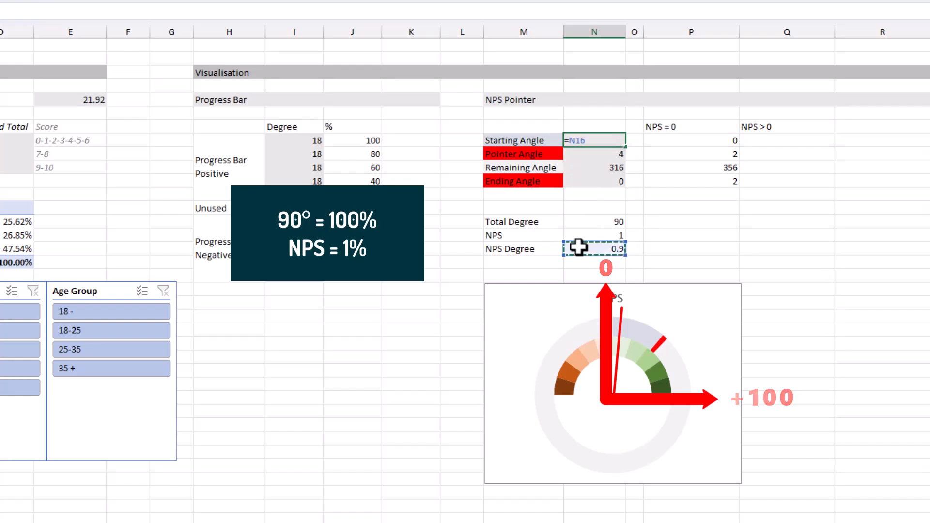
key(Return)
Step: Test the linked pointer by setting the NPS value in N15 to 2 and 20
key(Down)
key(Down)
key(Down)
key(Down)
key(Down)
key(Down)
text(2)
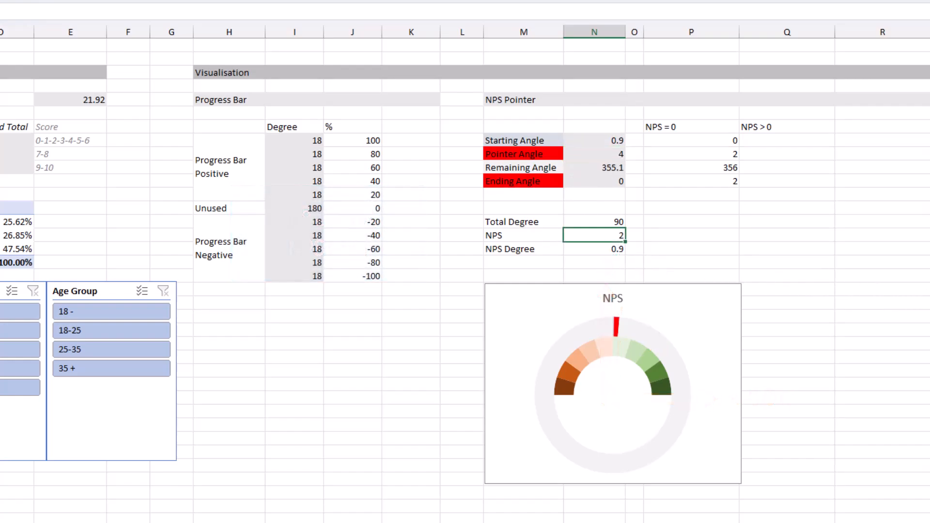
key(Return)
key(Up)
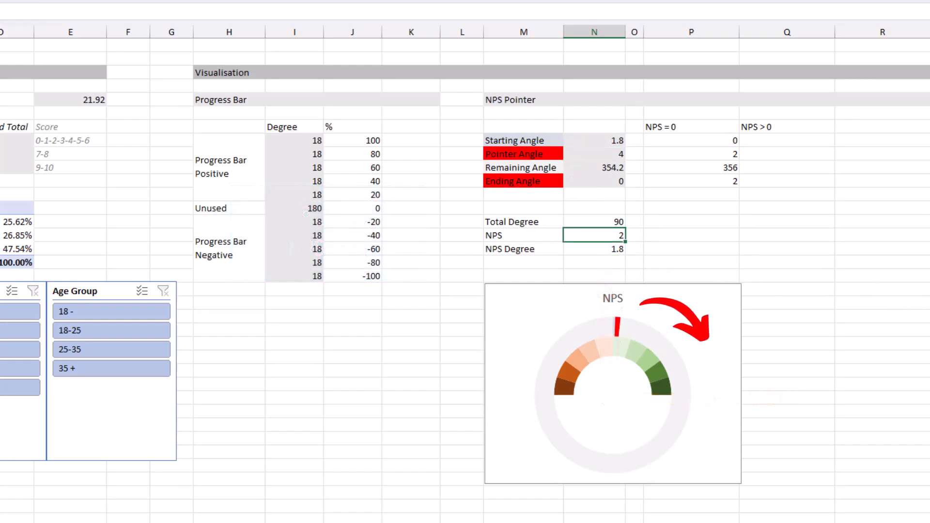
text(20)
key(Return)
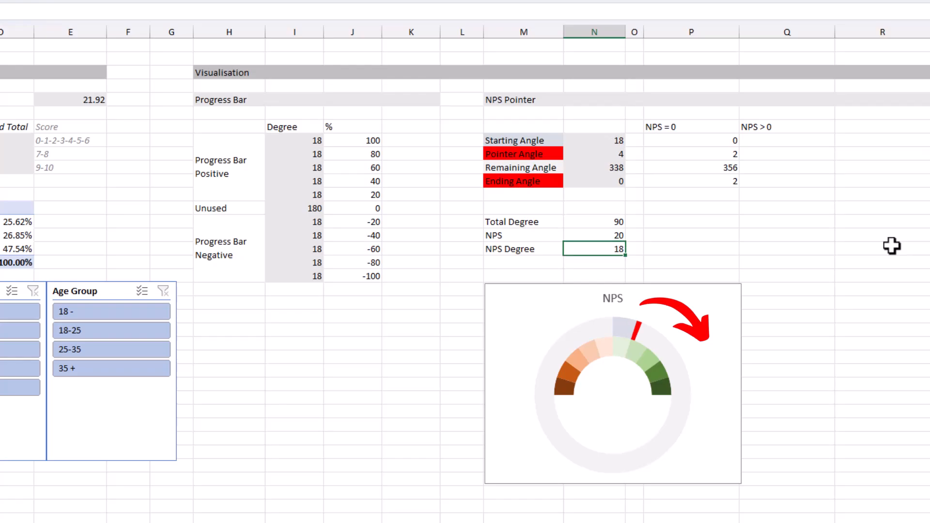
Step: Set the NPS value in N15 to 40 and reselect that cell
key(Up)
text(40)
key(Return)
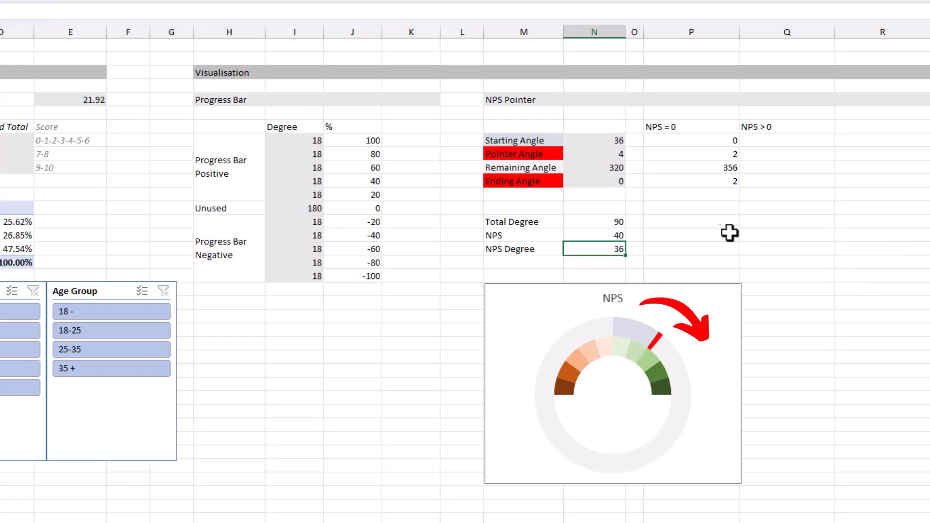
click(603, 240)
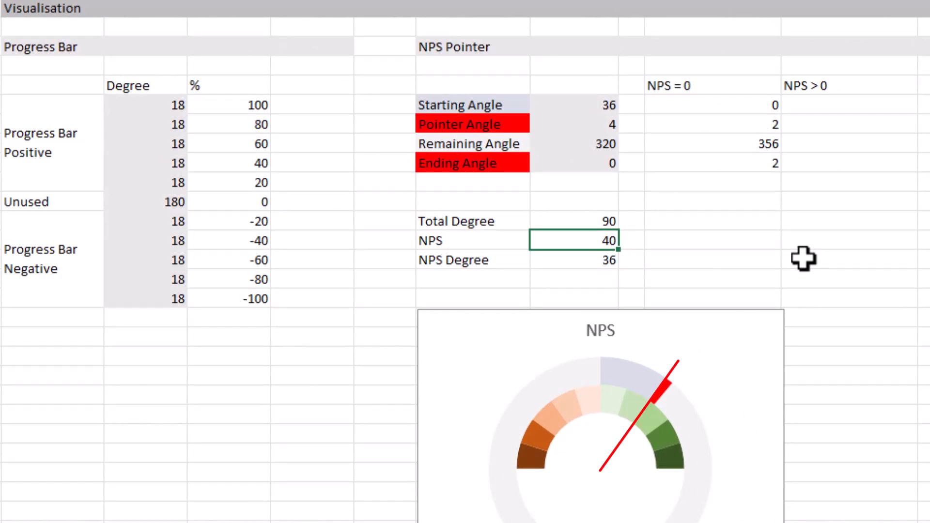
Step: Subtract 2 in the NPS Degree formula in N16 so it reads =90/100*N15-2
key(Down)
key(F2)
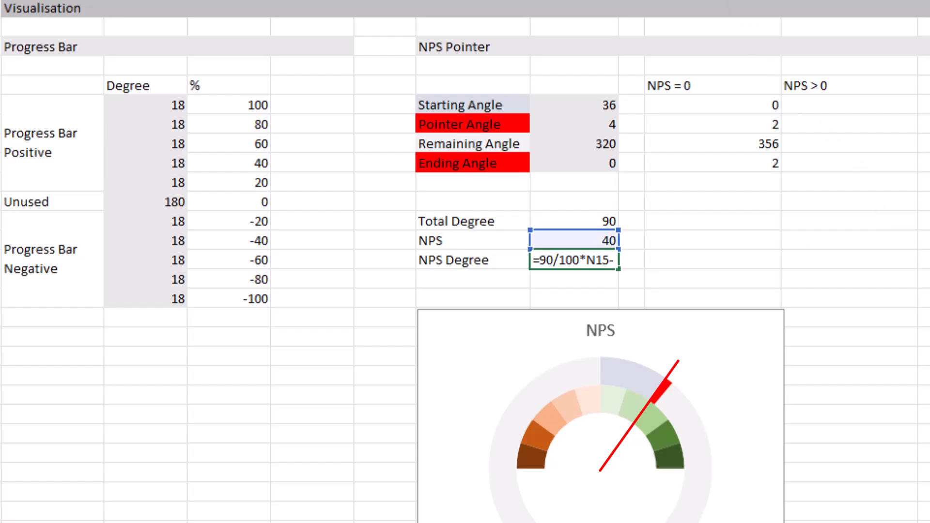
text(-2)
key(Return)
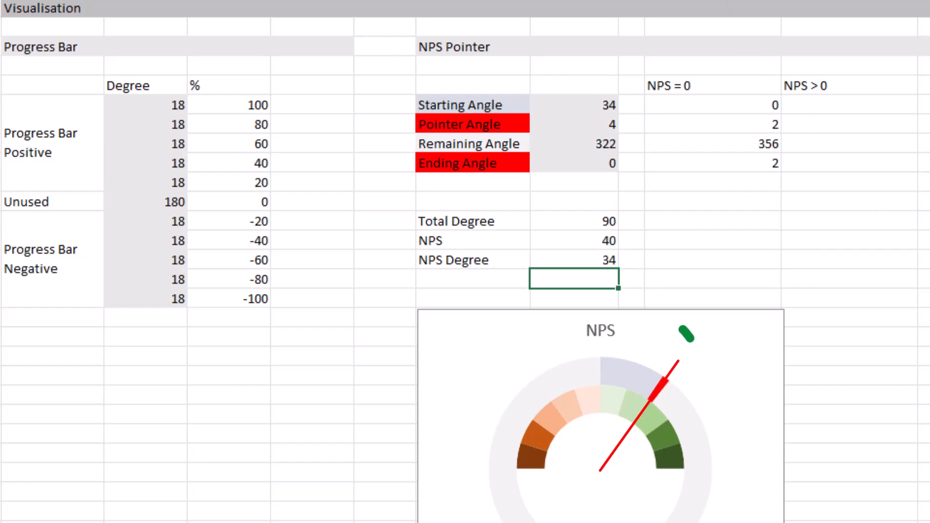
Step: Enter the note "NPS * 90/100 -2" in Q6 above the NPS > 0 heading
click(849, 65)
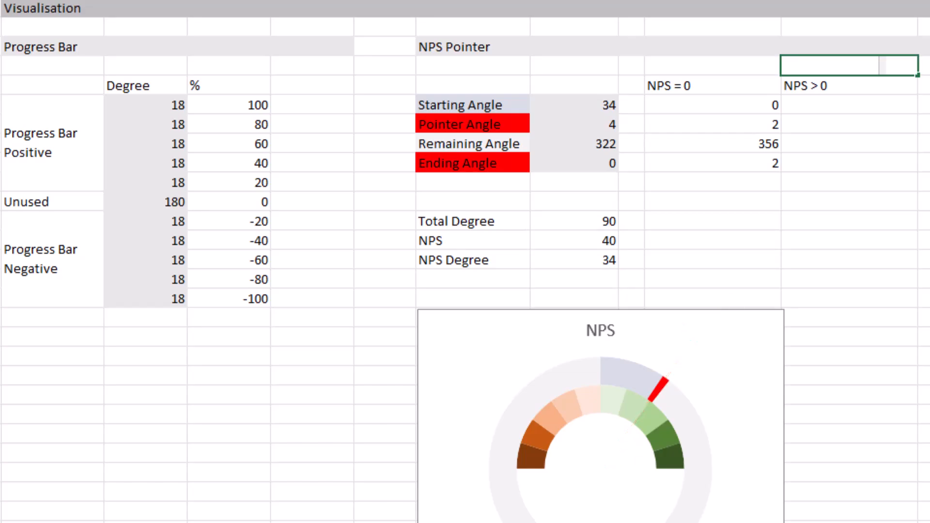
text(NPS * 9)
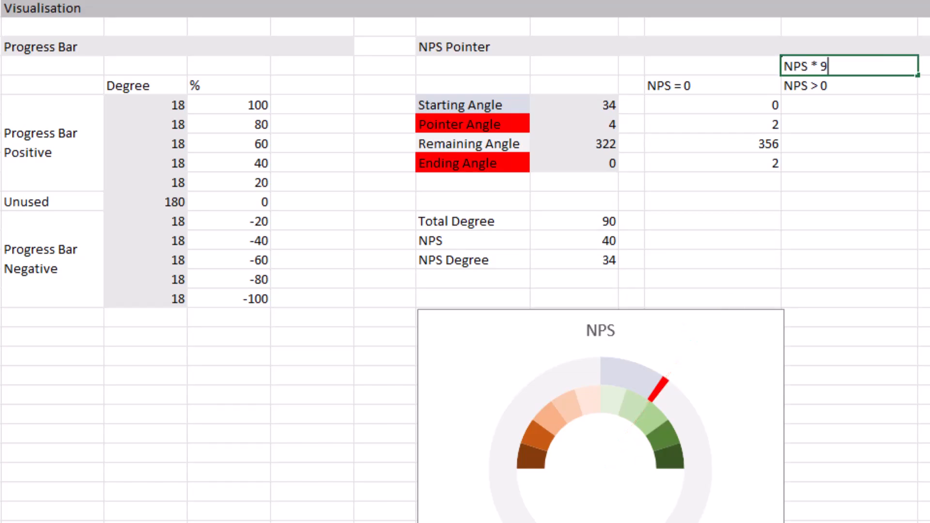
text(0/100 -2)
key(Return)
Step: Copy the four pointer angles in N8:N11 and paste only their formulas into the NPS > 0 column starting at Q8
drag(596, 105, 598, 160)
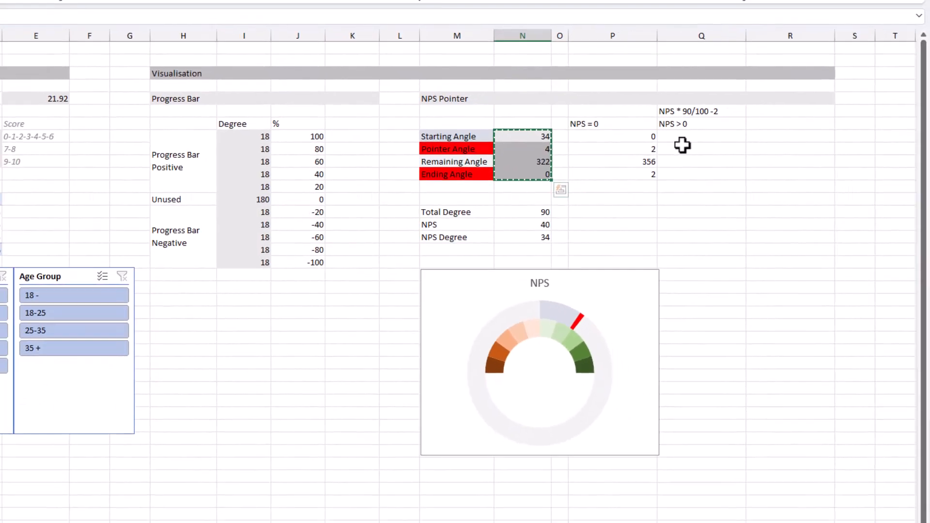
key(ctrl+c)
right_click(760, 121)
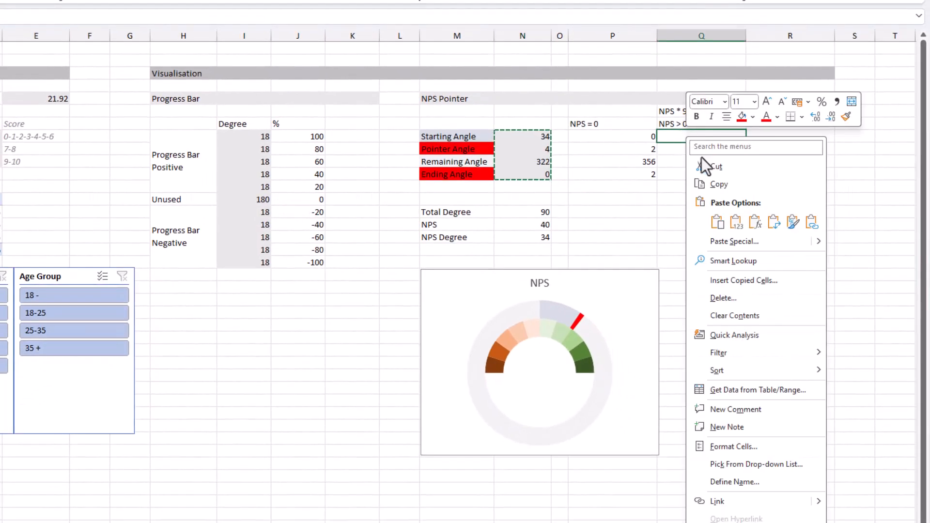
click(752, 221)
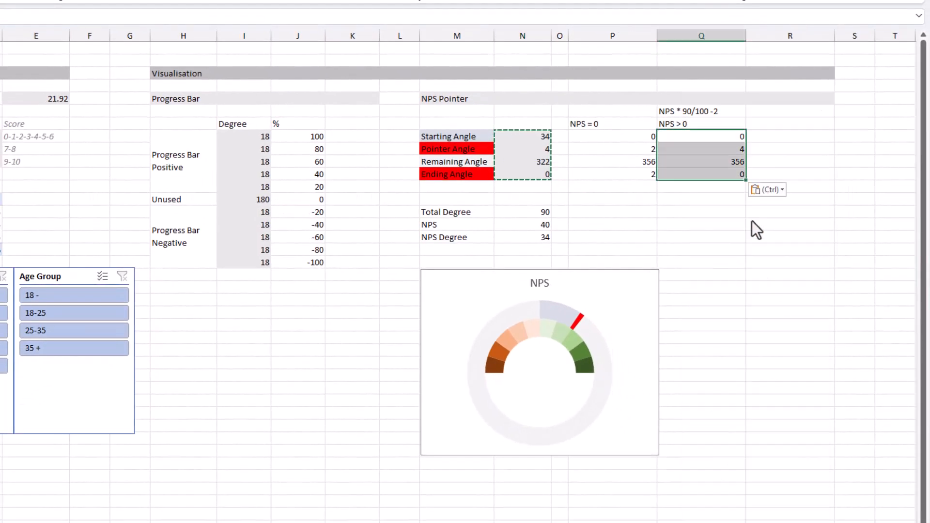
key(Escape)
Step: Replace the NPS > 0 starting angle in Q8 with the formula =E5*90/100-2
click(717, 138)
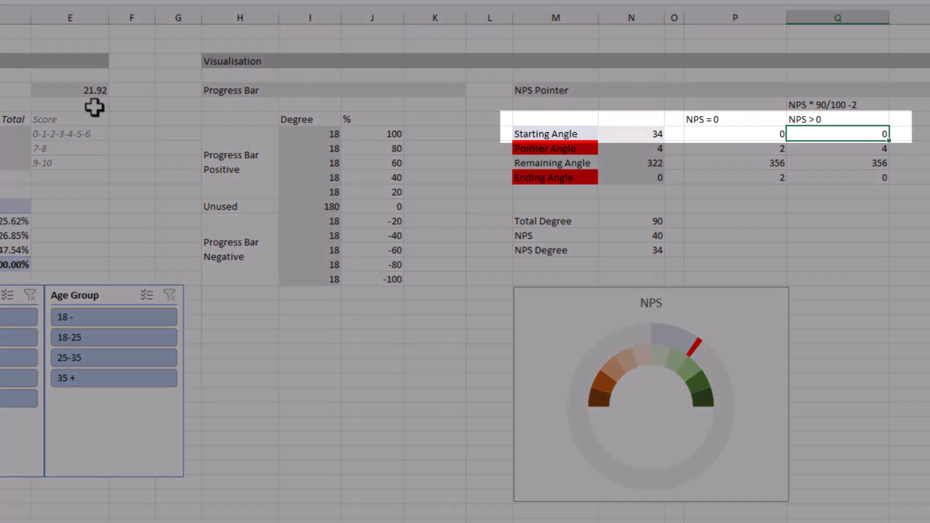
key(Delete)
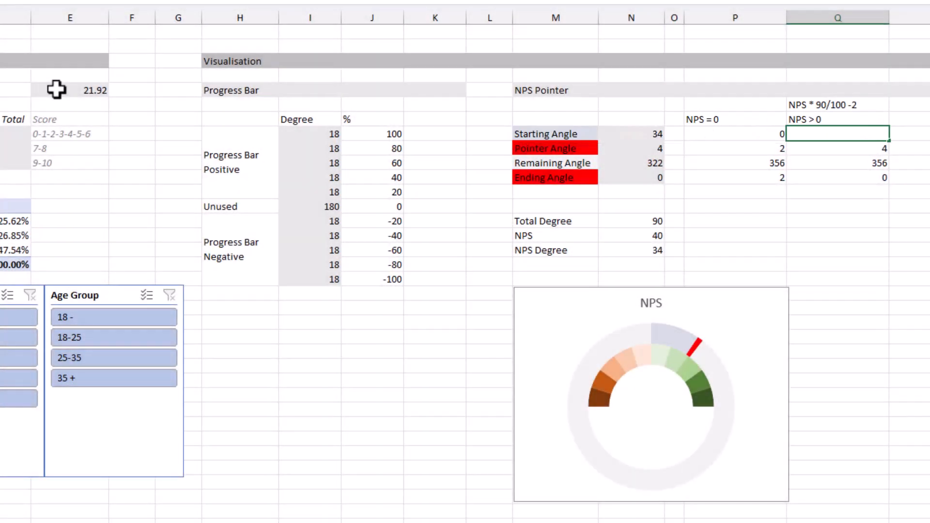
text(=)
click(57, 89)
text(* )
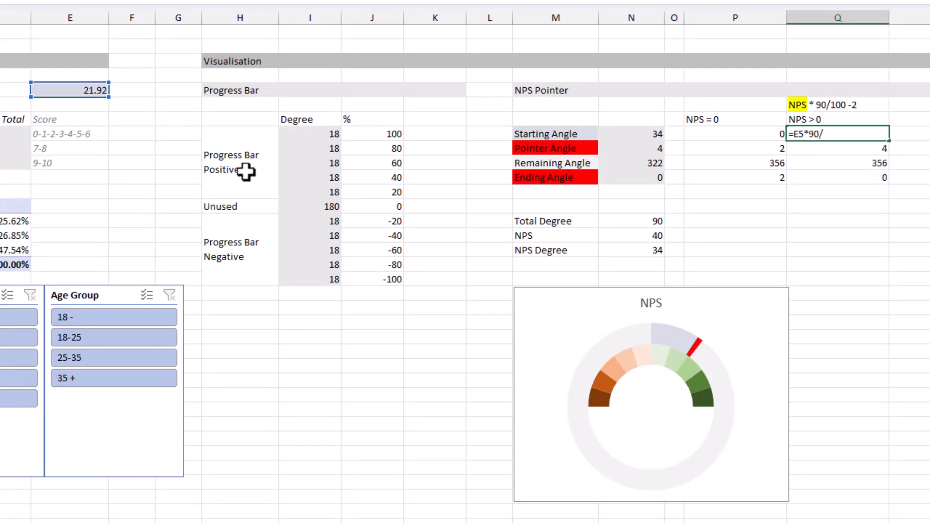
text(90/100 )
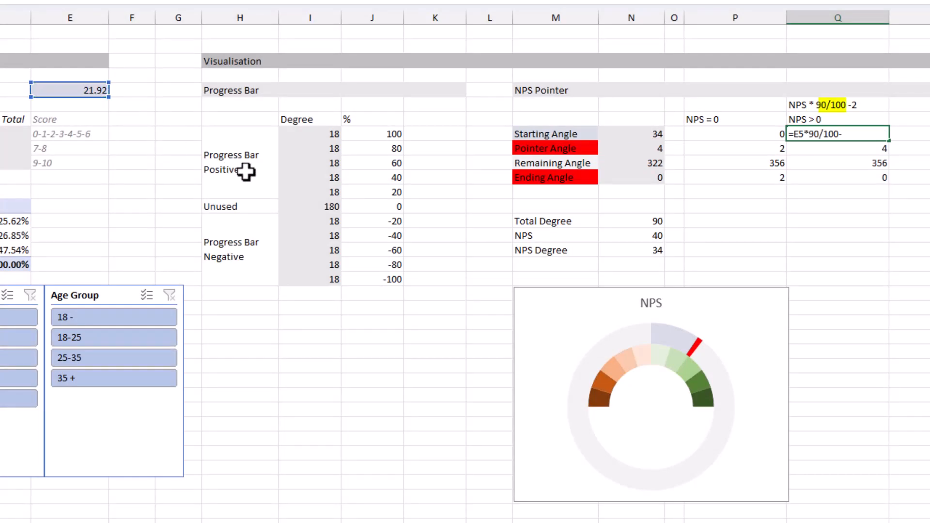
text(-2)
key(Return)
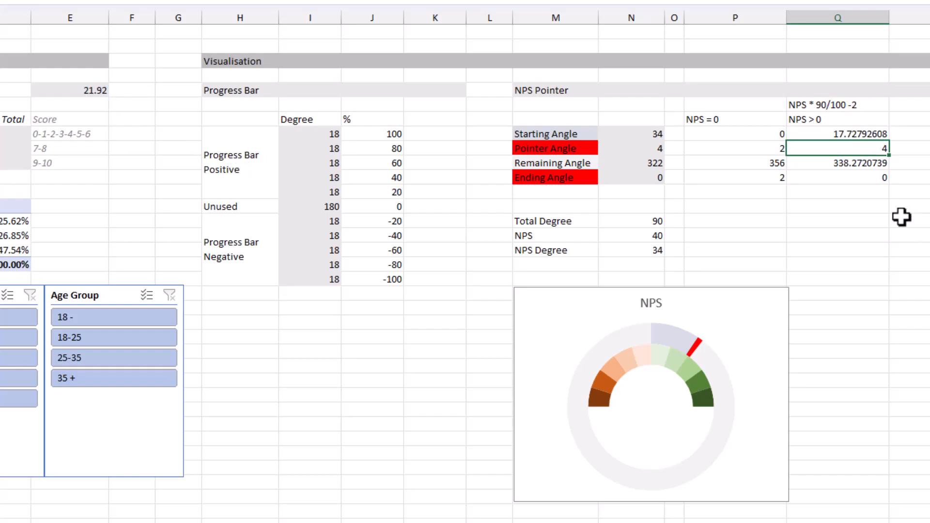
drag(850, 134, 848, 177)
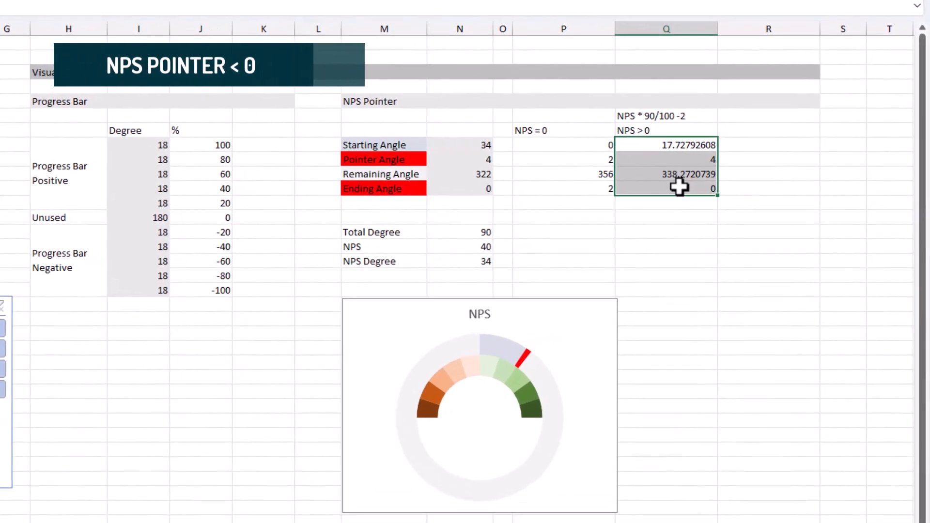
click(794, 196)
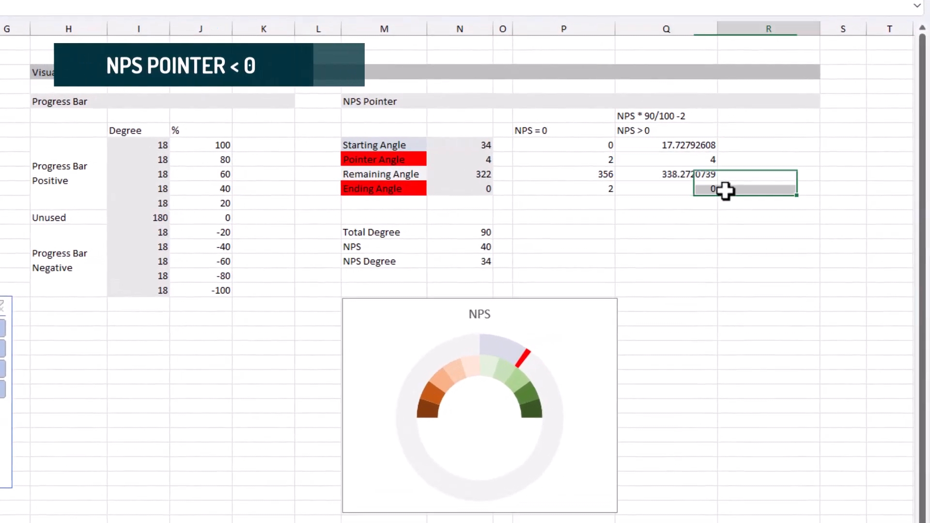
Step: Test the pointer with negative scores by setting the NPS value in N15 to -40, -20 and -80
click(471, 250)
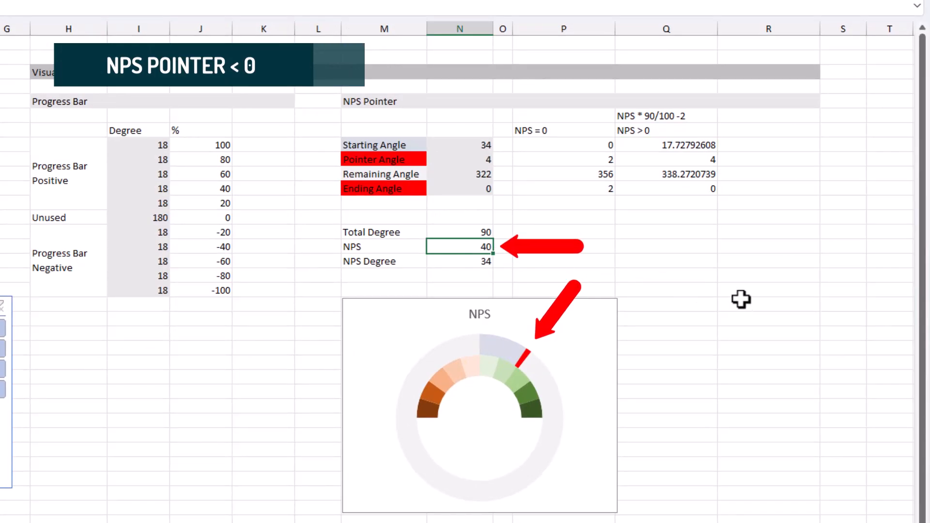
text(-40)
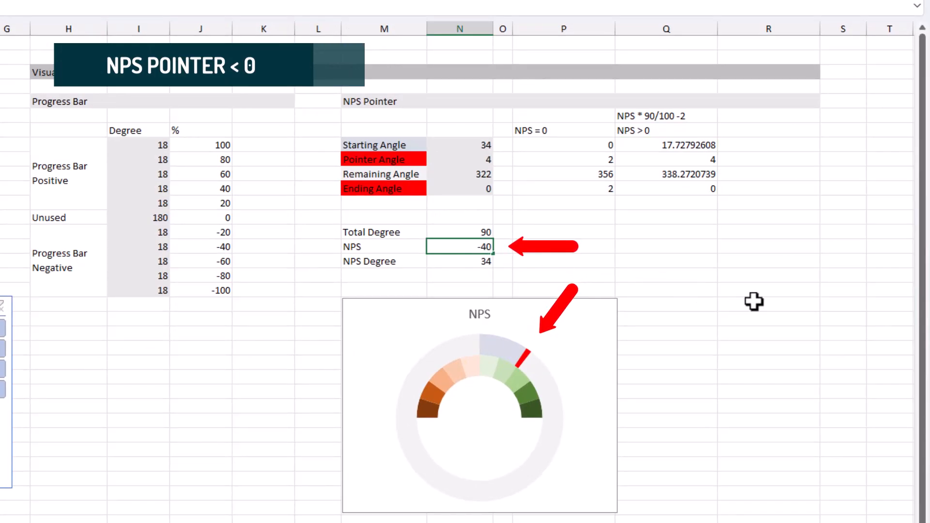
key(Return)
key(Up)
text(-20)
key(Return)
key(Up)
text(-80)
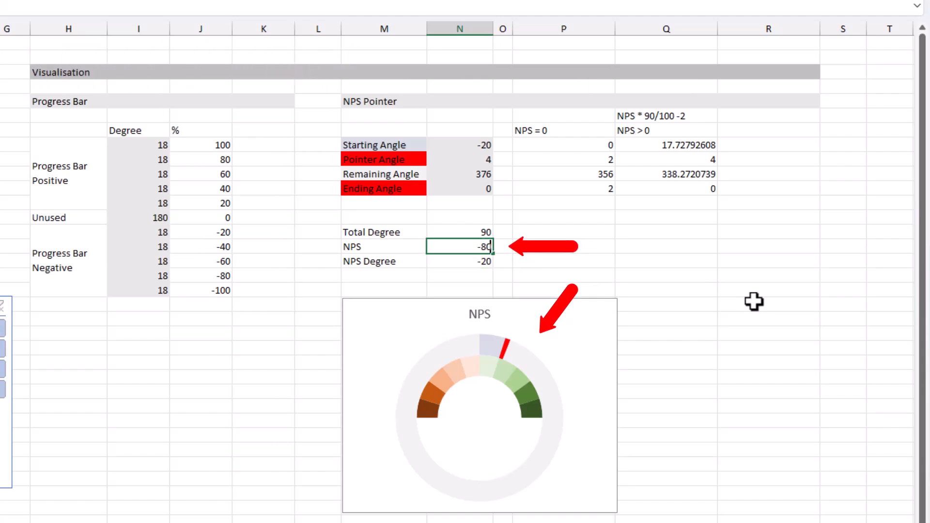
key(Return)
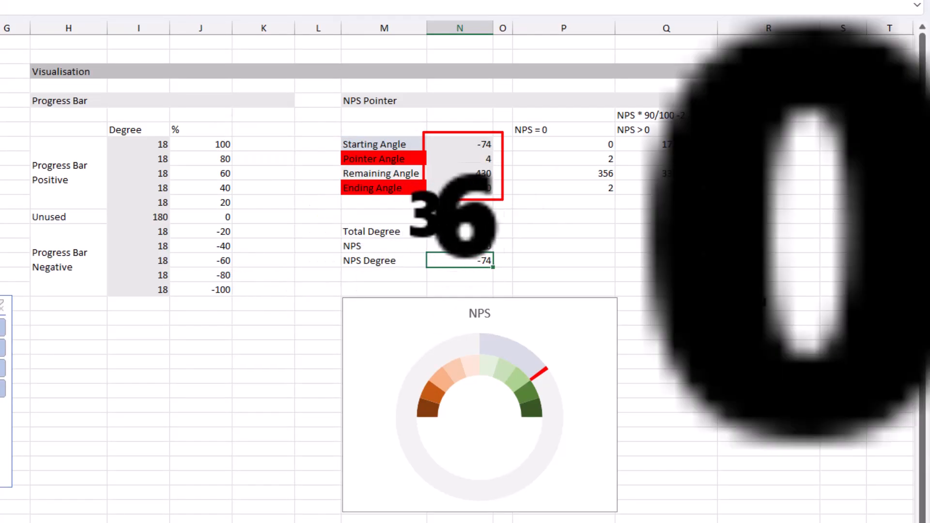
Step: Enter the heading "NPS < 0" in R7 beside the NPS > 0 heading
click(757, 140)
click(760, 129)
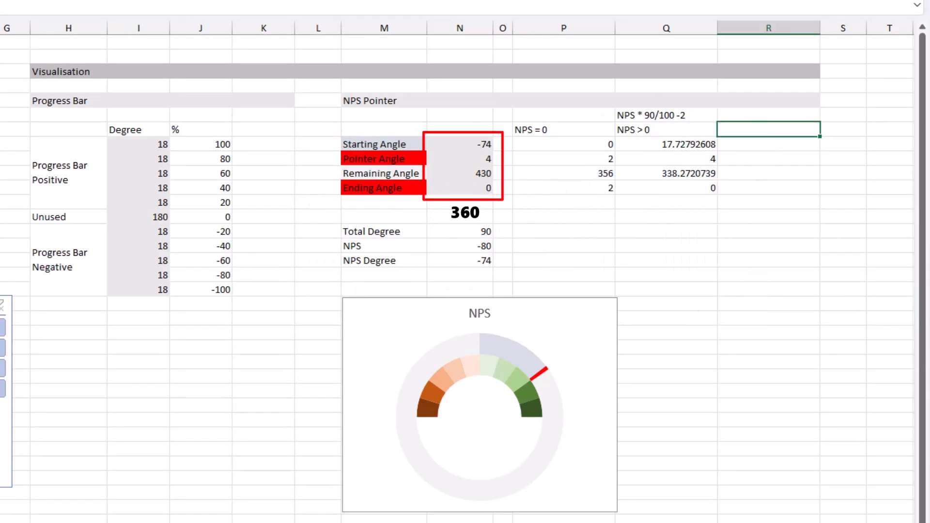
text(NPS < 0)
key(Return)
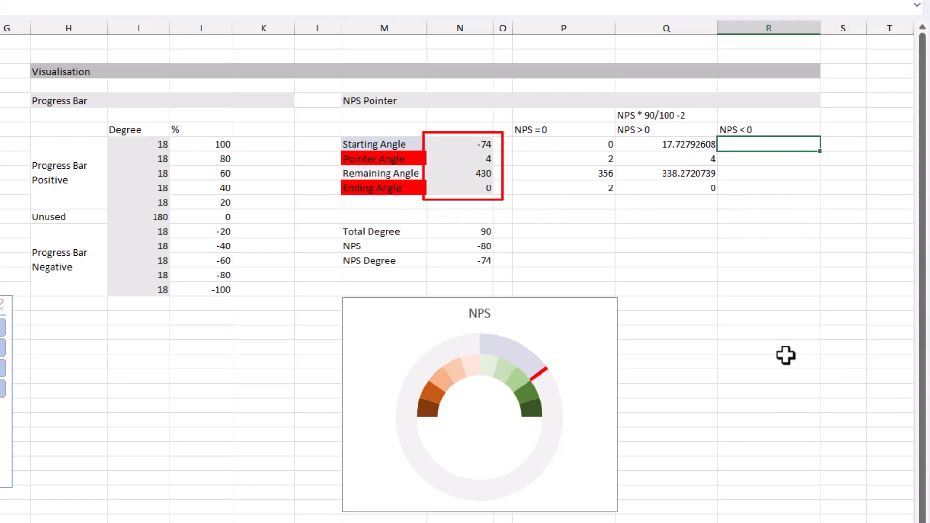
Step: Add 360 to the NPS Degree formula in N16 so it reads =90/100*N15-2+360
click(776, 322)
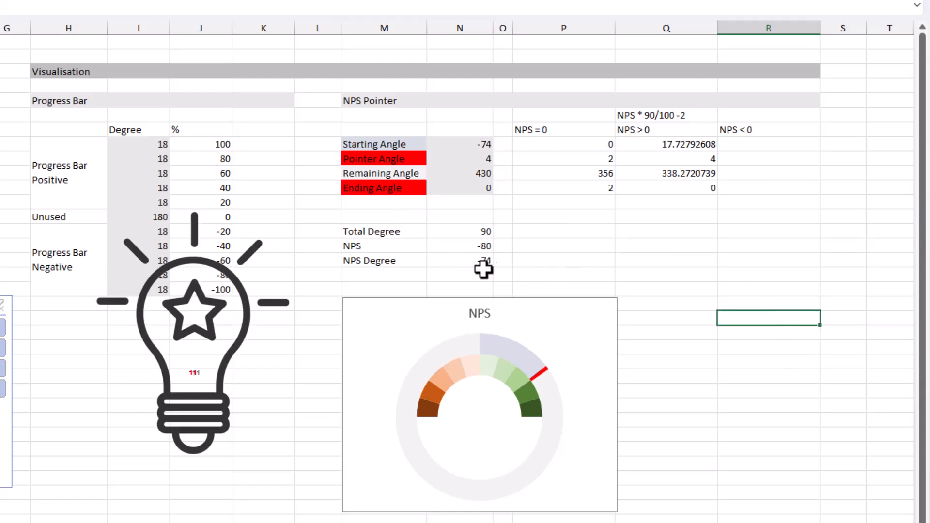
click(460, 262)
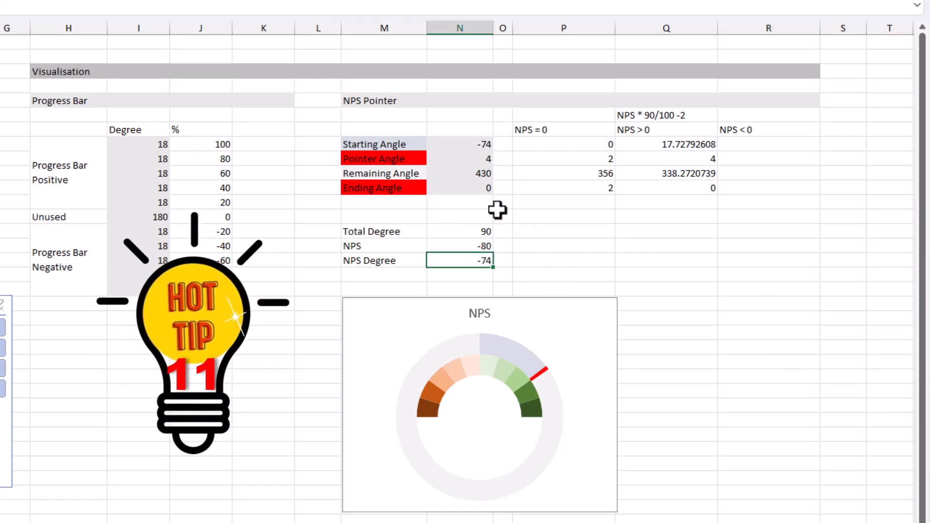
key(F2)
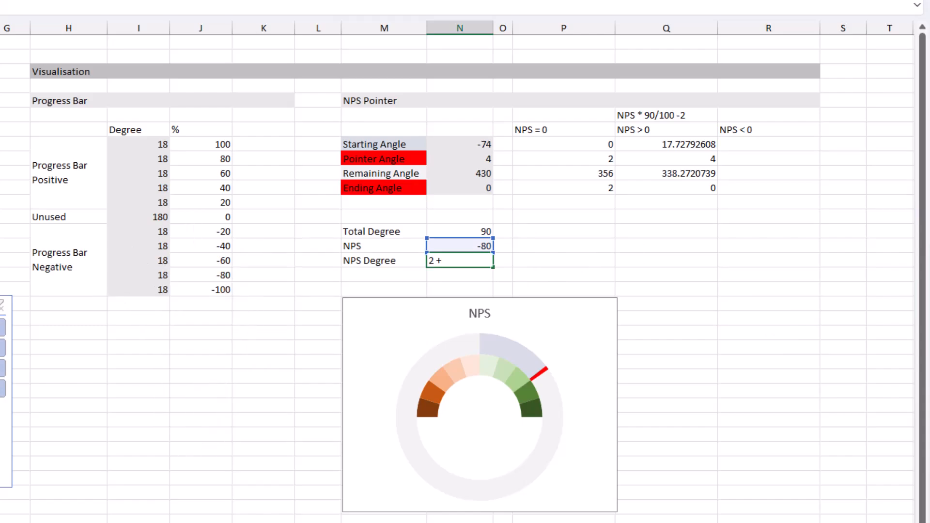
key(Return)
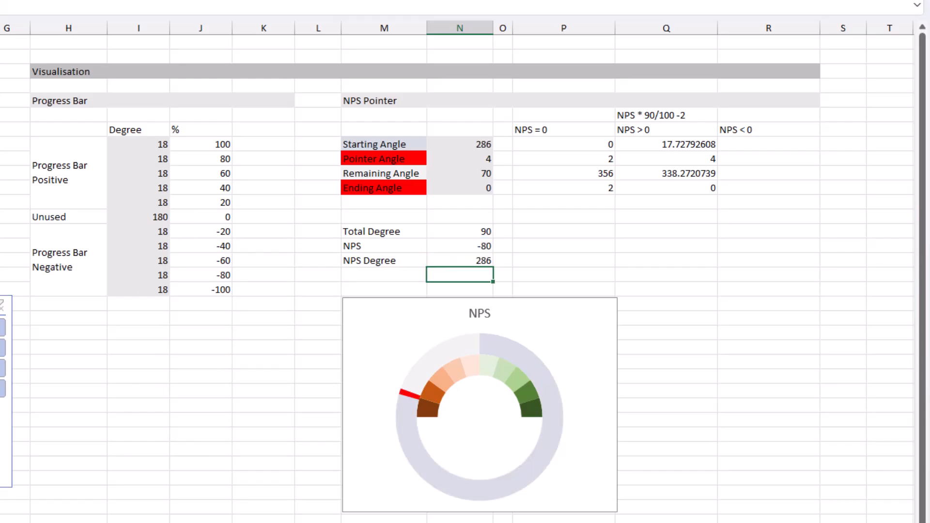
Step: Test the corrected pointer by setting the NPS value in N15 to -60 and -10
click(456, 246)
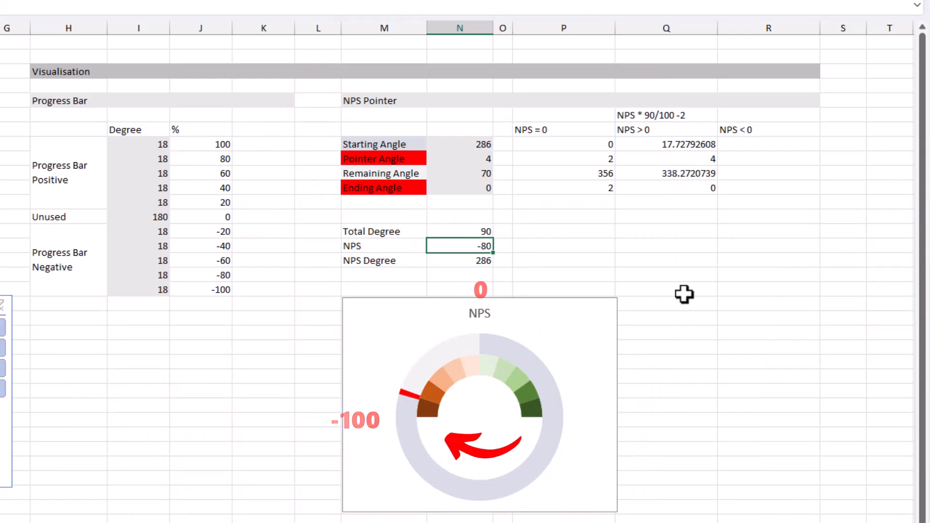
text(-60)
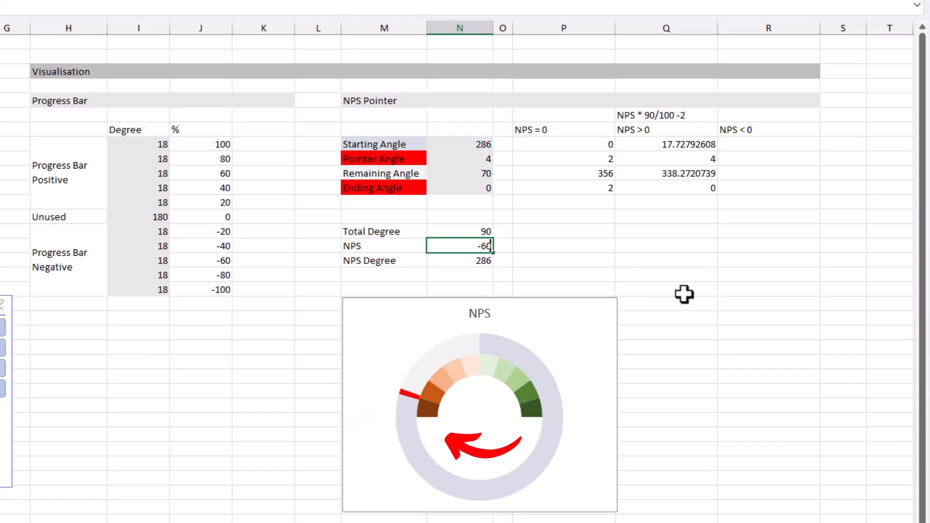
key(Return)
key(Up)
text(-1)
key(Return)
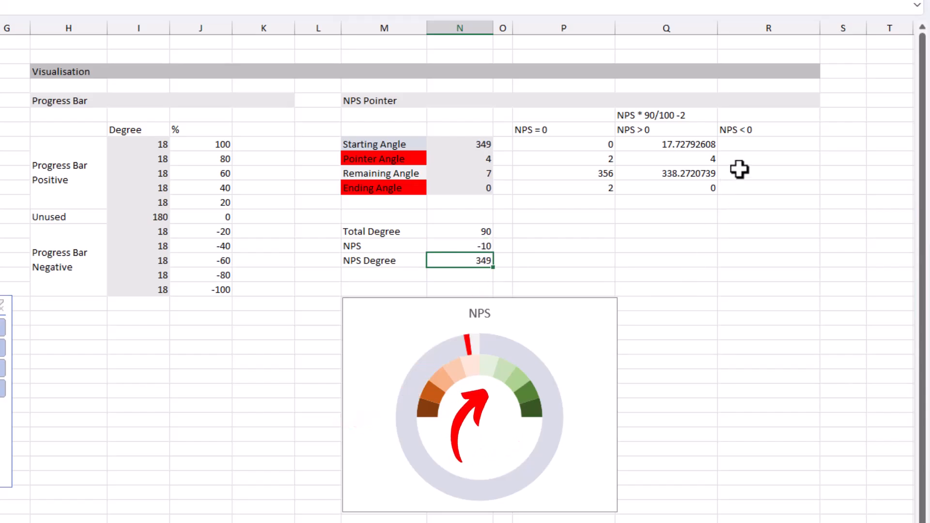
Step: Enter the note "NPS * 90/100 -2 +360" in R6 above the NPS < 0 heading
click(766, 118)
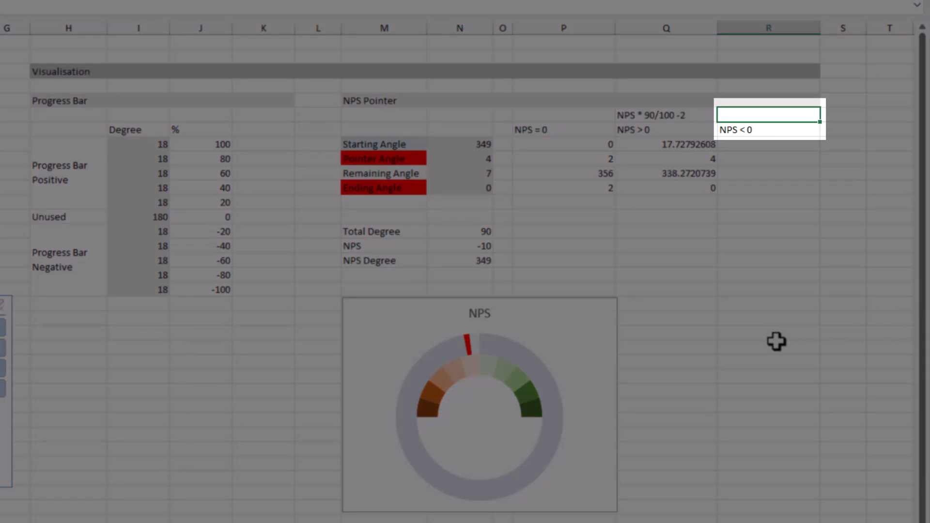
text(NPS * 90/100 -2 +360)
key(Return)
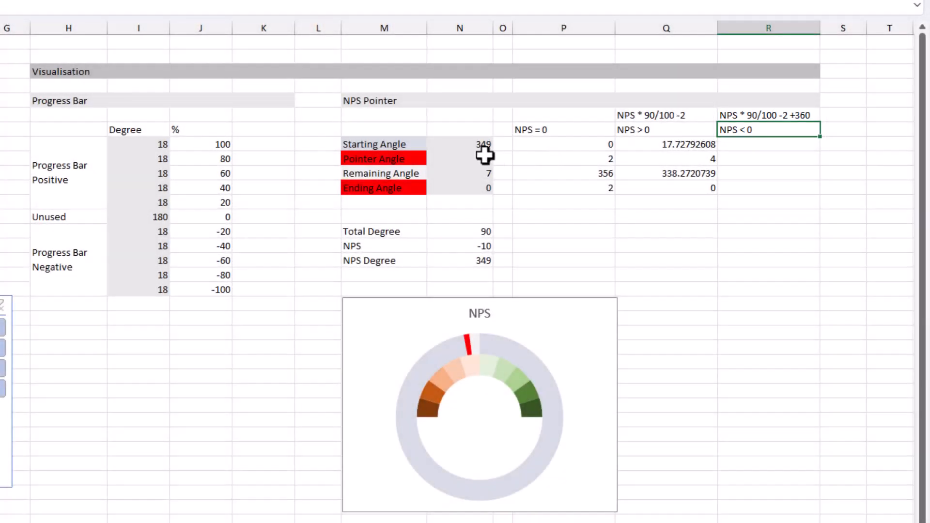
Step: Copy the pointer angles in N8:N11 and paste only their formulas into the NPS < 0 column starting at R8
drag(478, 150, 477, 187)
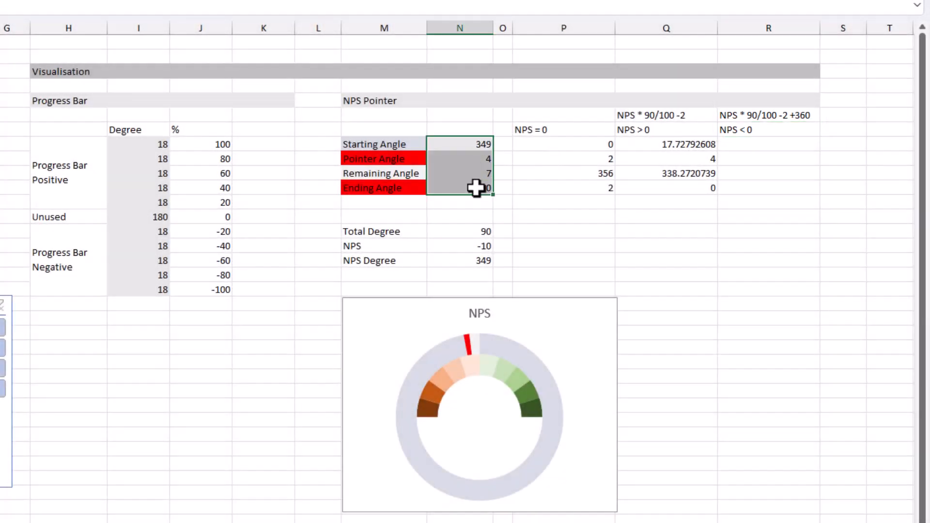
key(ctrl+c)
right_click(751, 146)
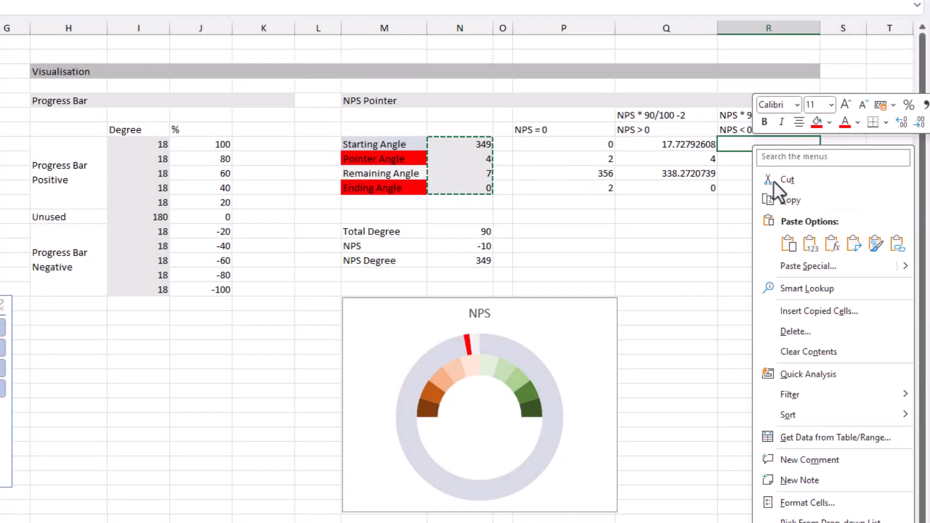
click(832, 244)
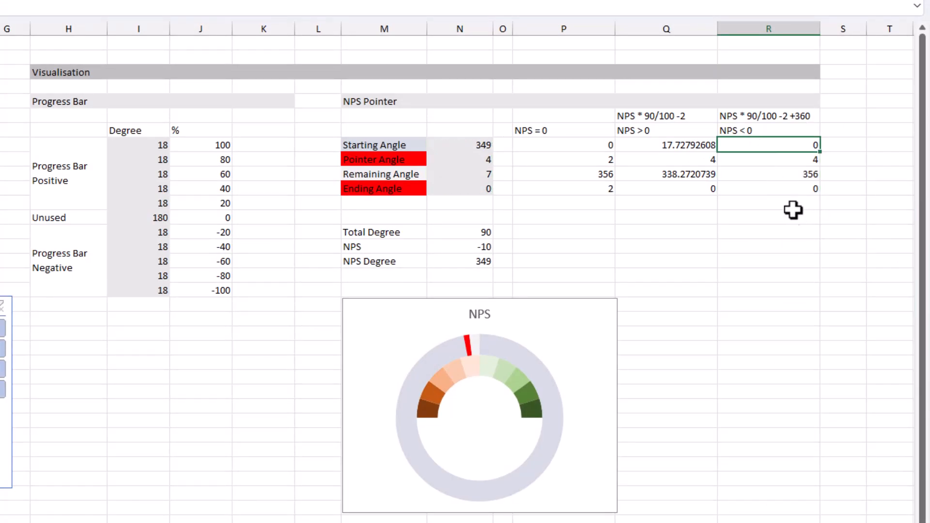
Step: Replace the NPS < 0 starting angle in R8 with the formula =E5*90/100-2+360
text(=E5)
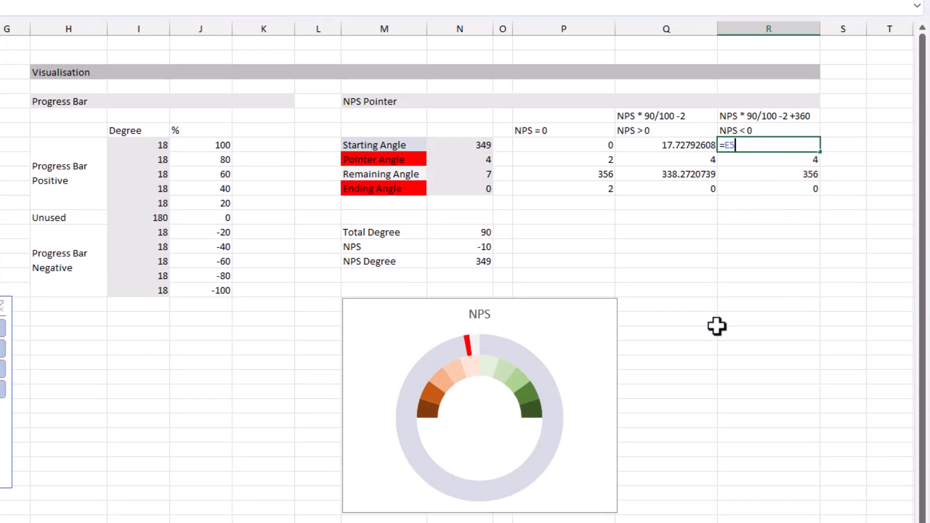
text(*90/100- )
text(+360)
key(Return)
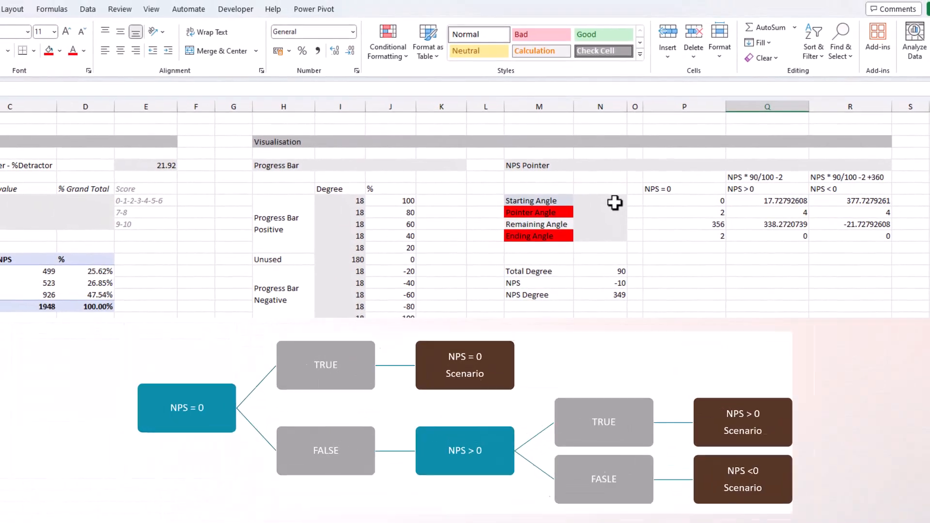
Step: Enter the Starting Angle formula =IF($E$5=0,P8,IF($E$5>0,Q8,R8)) in N8 to choose among the three NPS scenarios
click(614, 203)
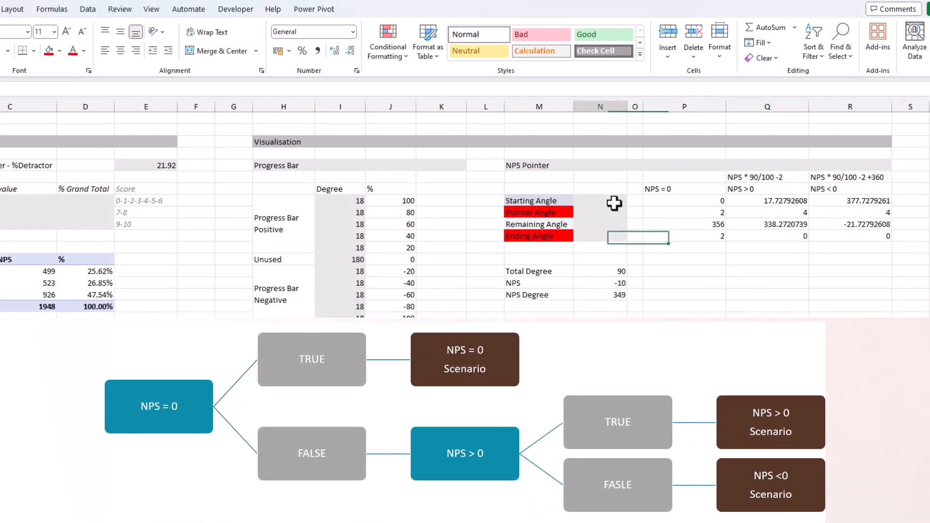
text(=)
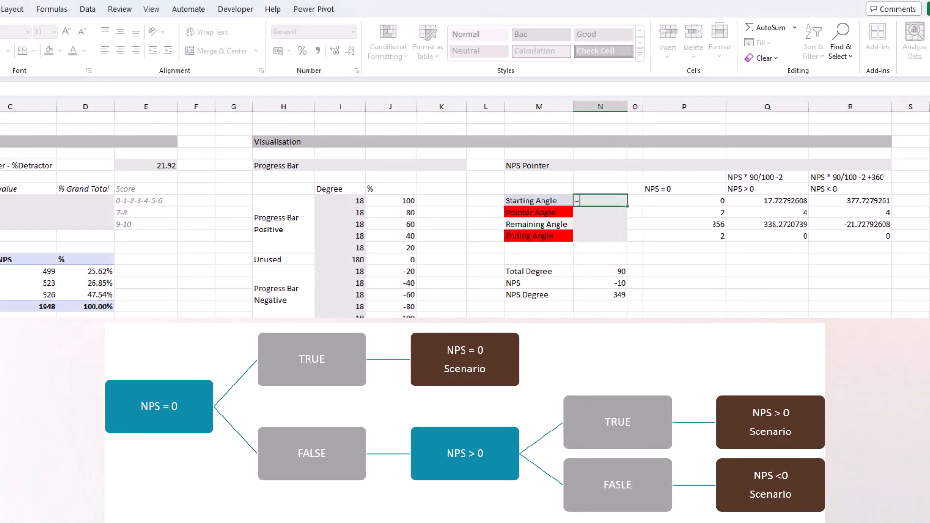
text(IF()
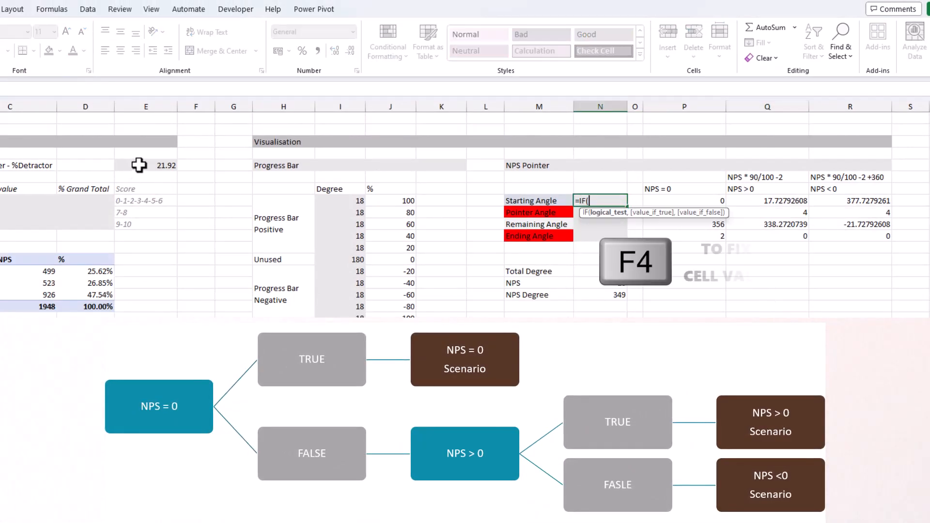
click(139, 165)
key(F4)
text(=)
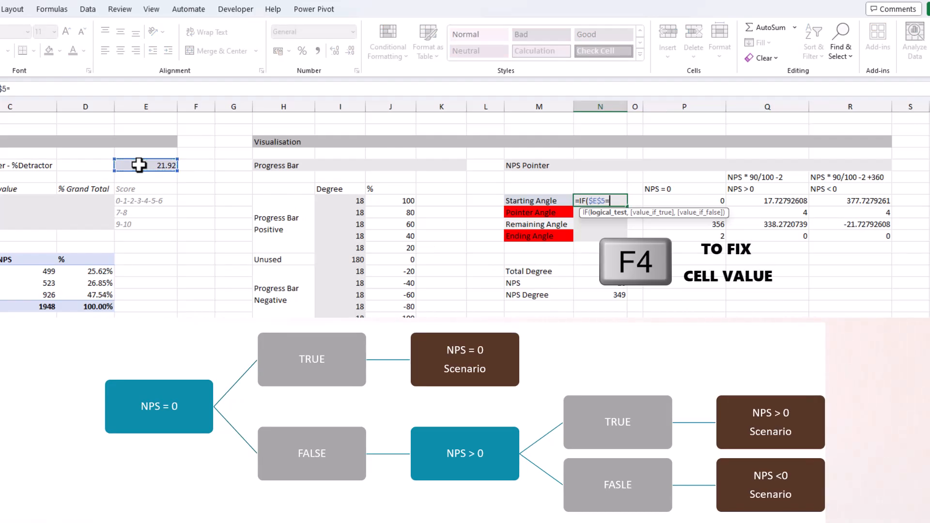
text(0,)
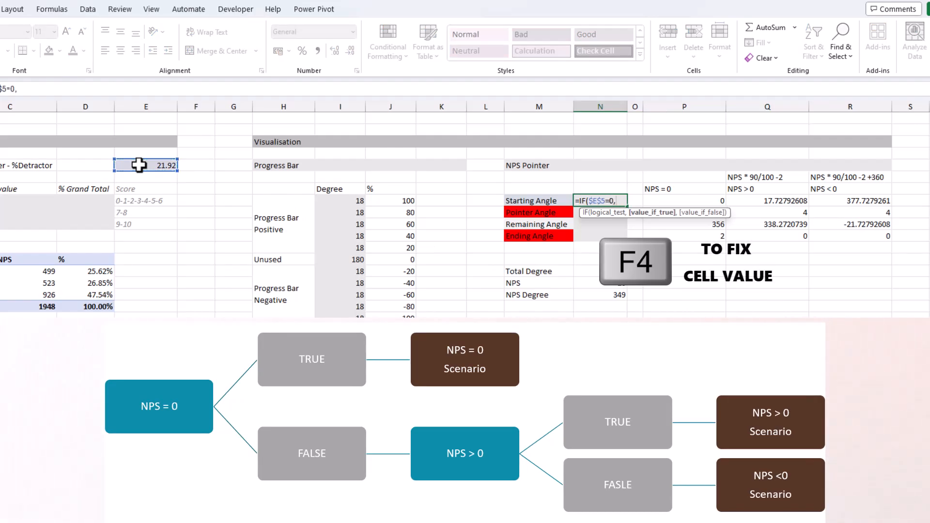
click(709, 201)
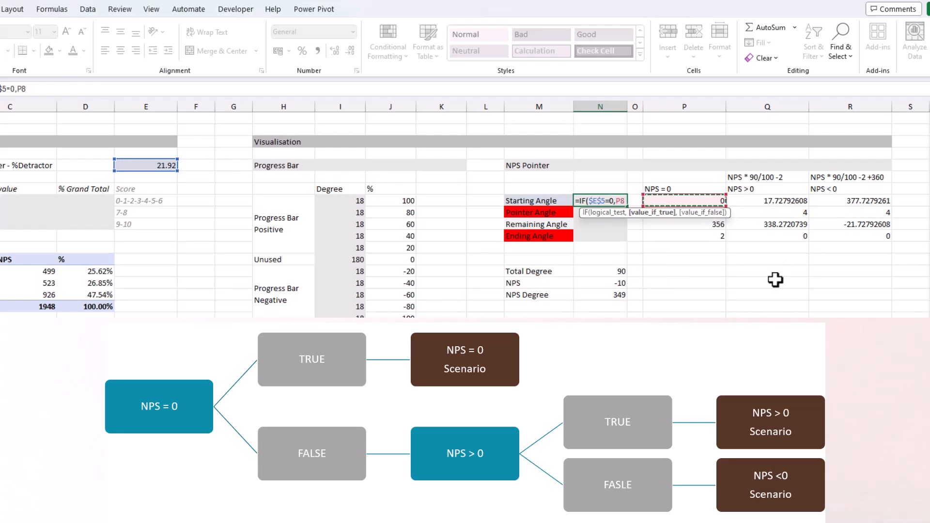
text(,IF()
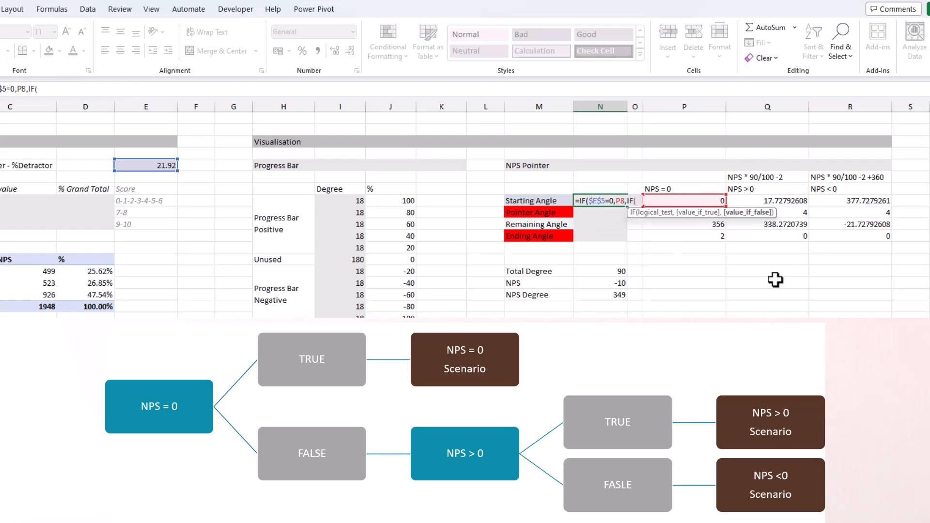
click(136, 165)
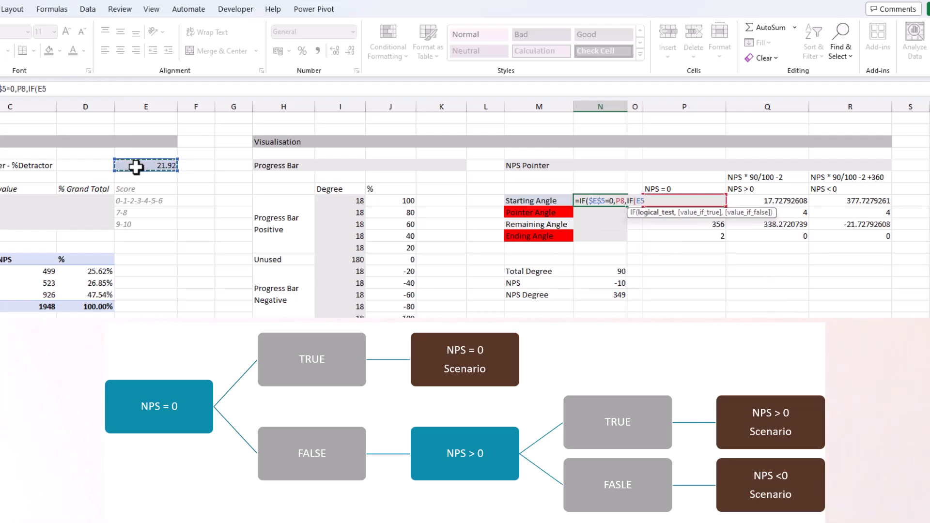
key(F4)
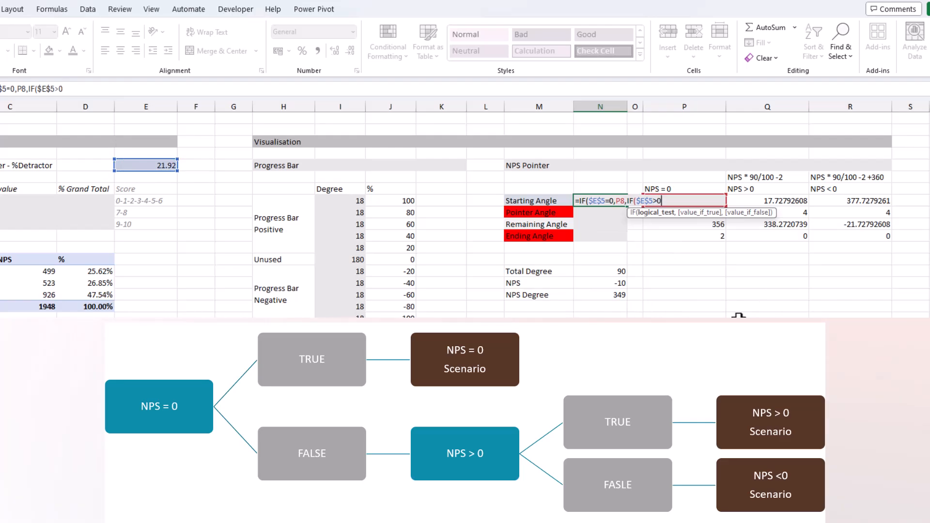
text(,)
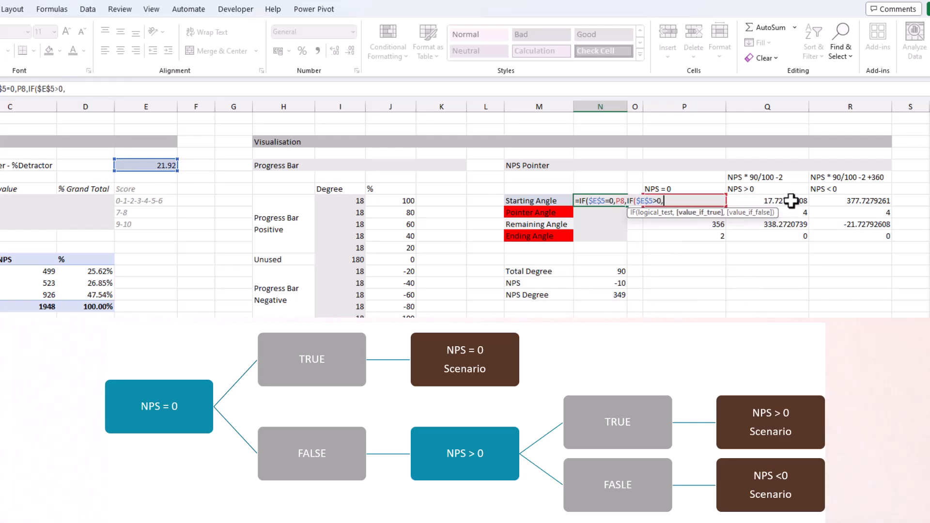
click(791, 201)
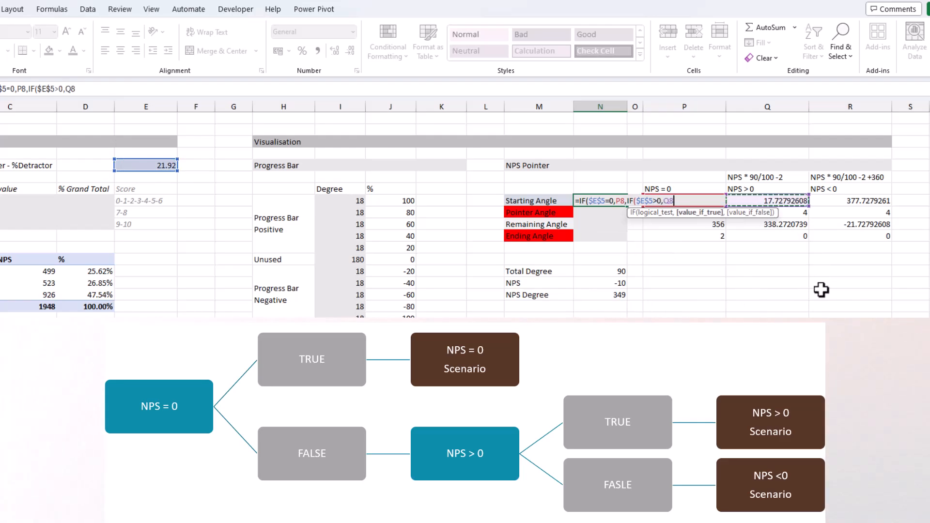
text(,)
click(880, 201)
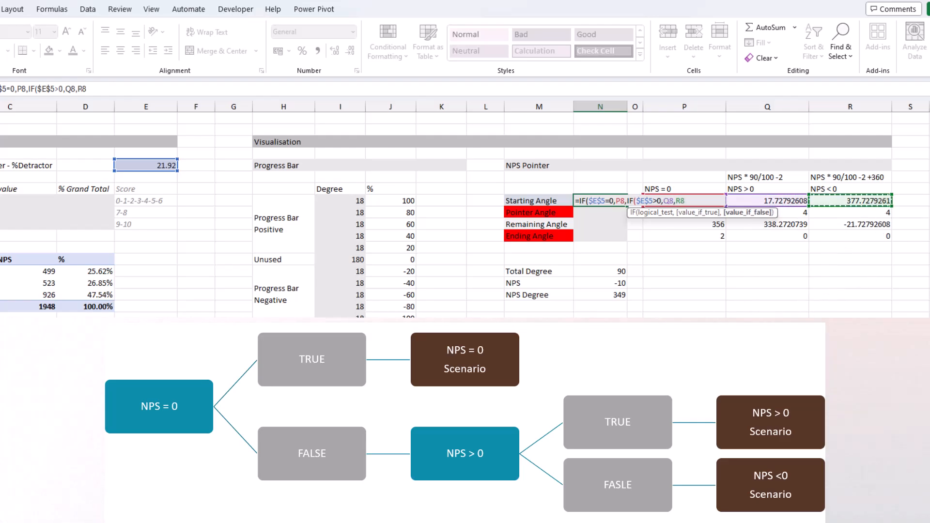
text()))
key(Return)
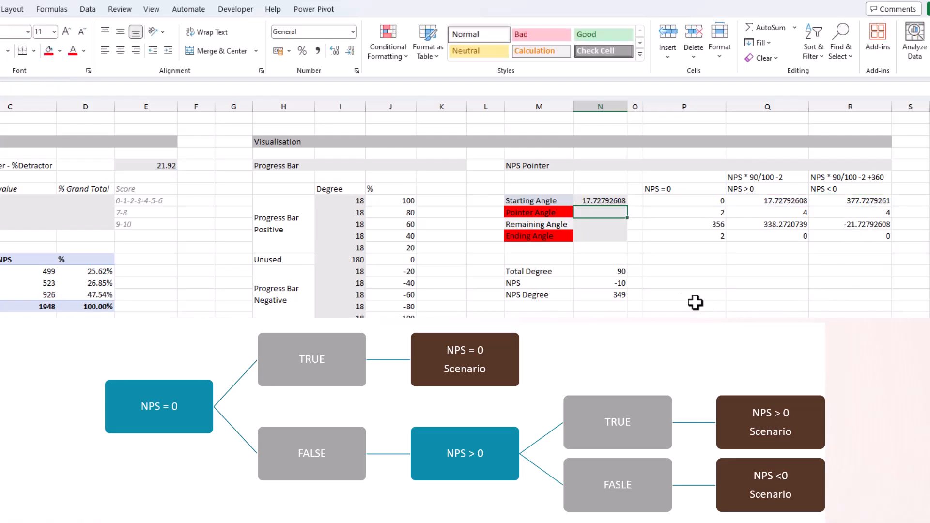
Step: Fill the scenario formula from N8 down through the Ending Angle in N11
click(620, 200)
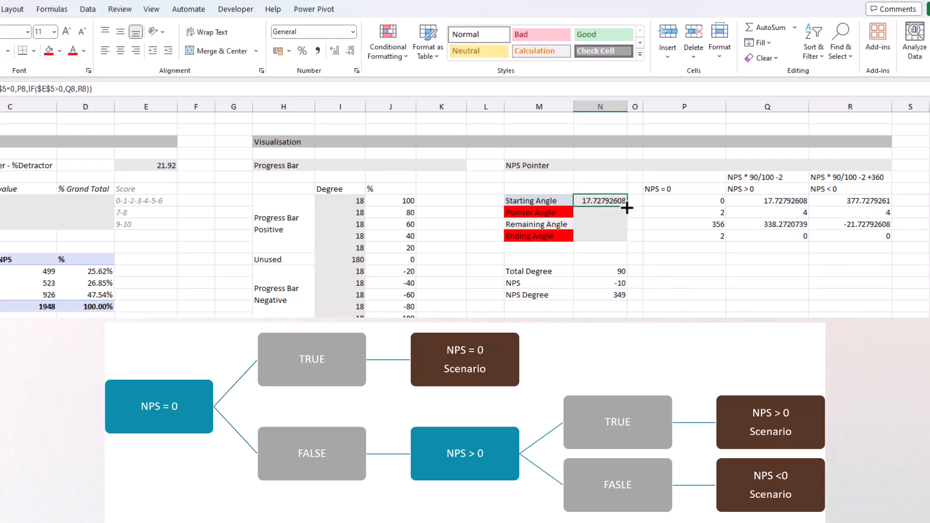
double_click(627, 207)
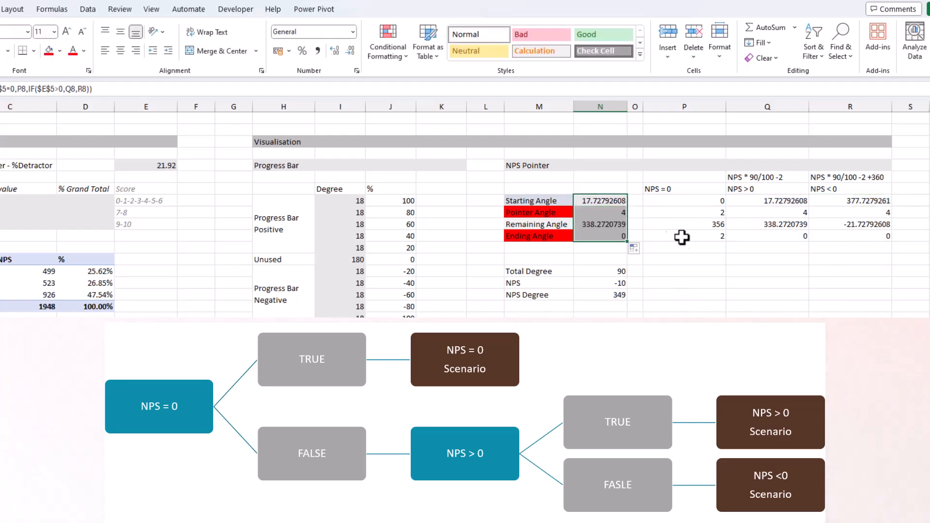
click(686, 294)
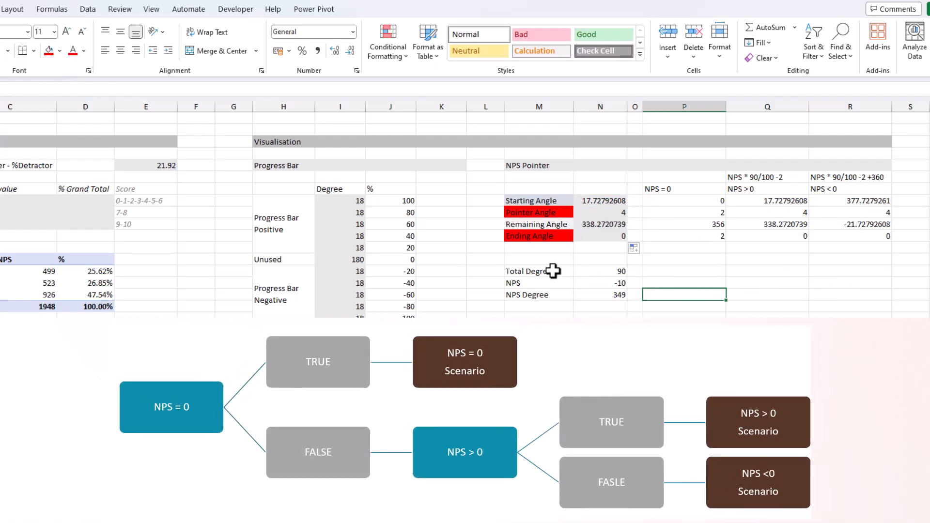
Step: Fade the Total Degree, NPS and NPS Degree helper cells in M14:N16 with a light grey font colour
drag(552, 271, 592, 293)
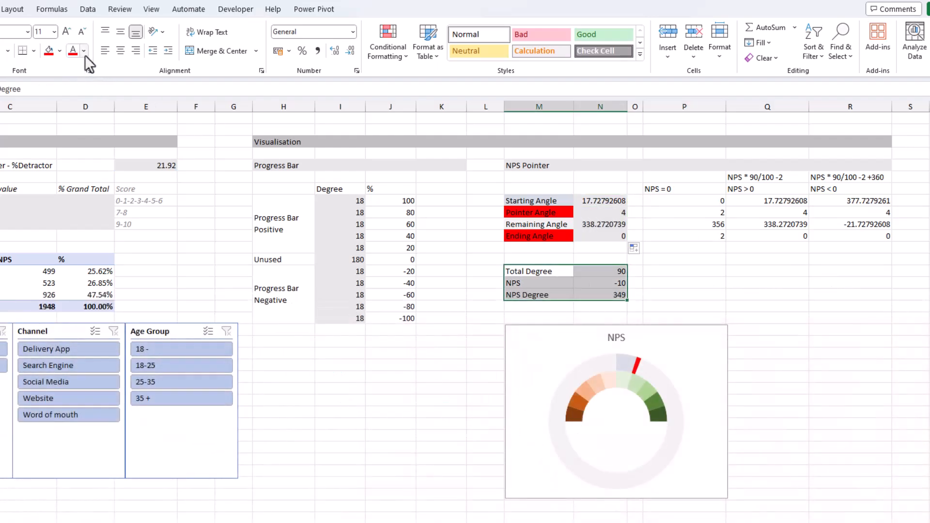
click(85, 55)
click(91, 101)
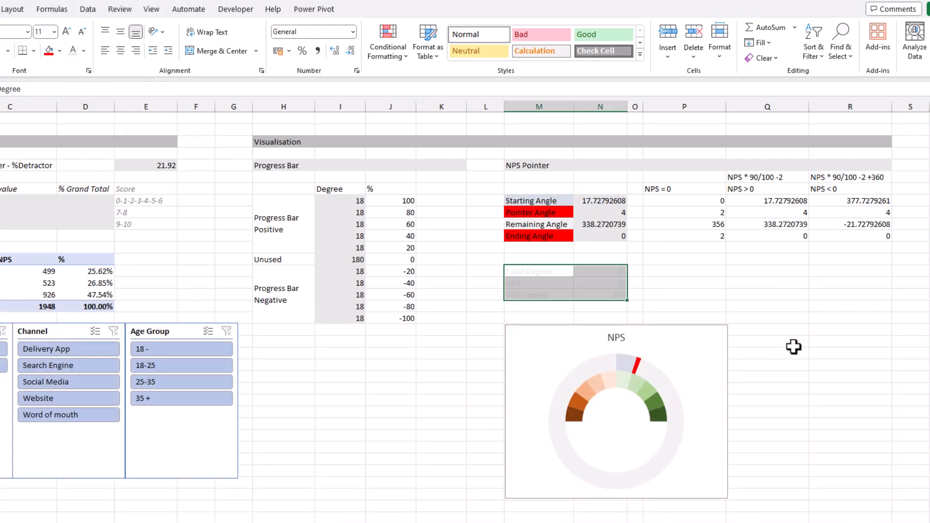
click(785, 315)
Step: Set the non-pointer segments of the gauge's outer ring to No Fill, keeping only the red pointer coloured
click(686, 404)
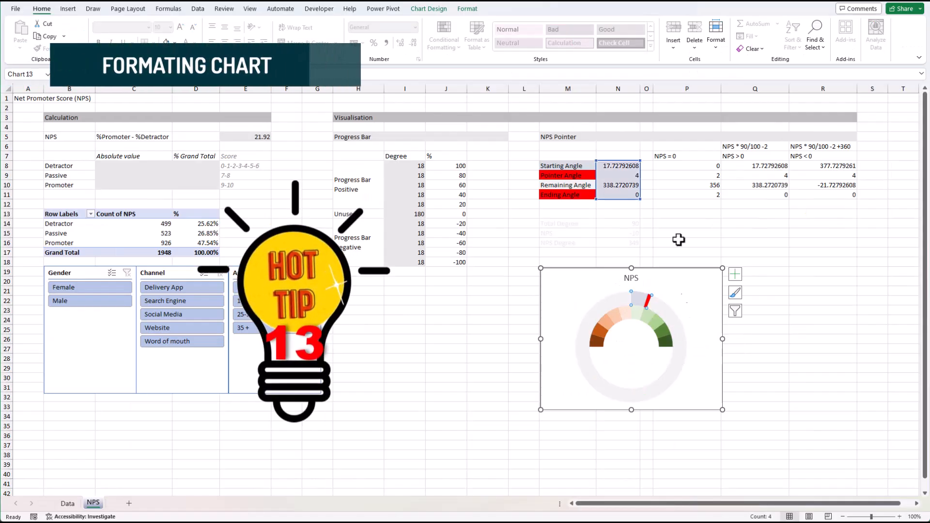
click(468, 9)
click(387, 24)
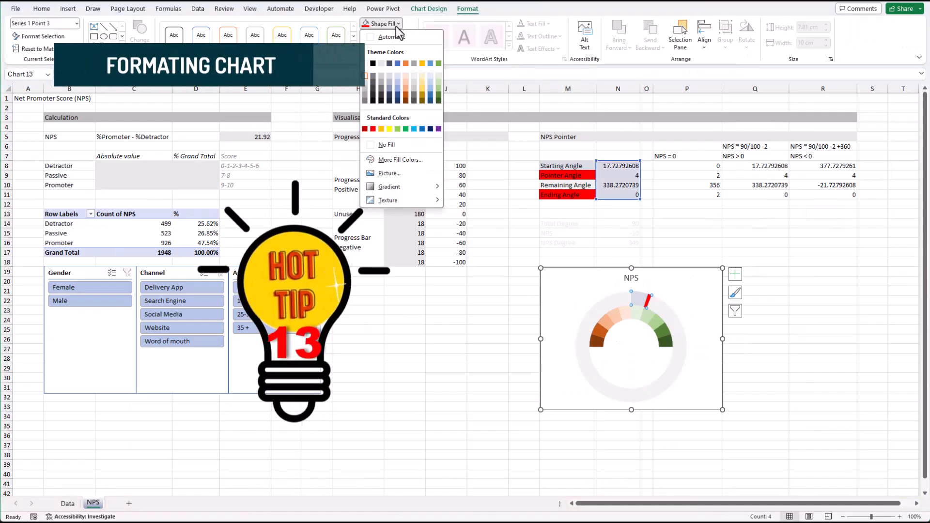
click(402, 147)
click(714, 373)
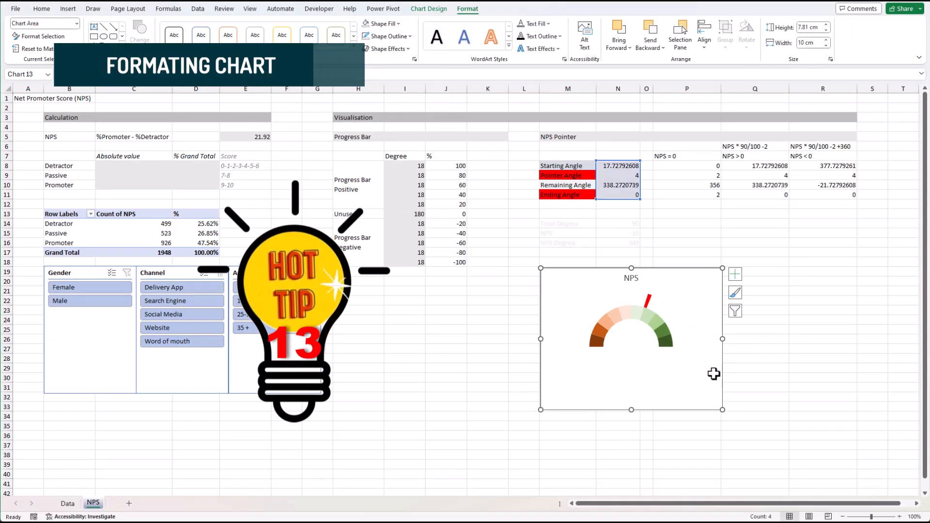
click(741, 379)
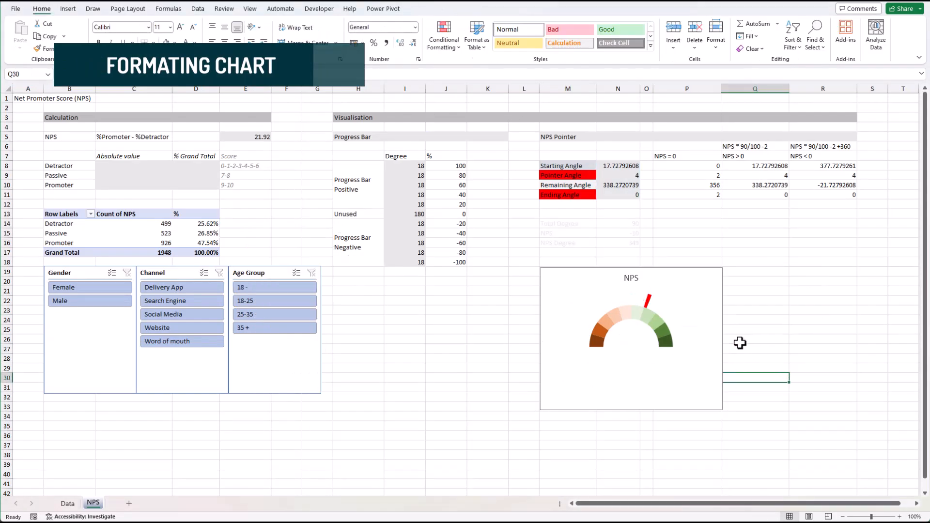
Step: Change the chart type of the outer pointer series, Series1, from Doughnut to Pie, keeping Series2 as Doughnut
click(671, 322)
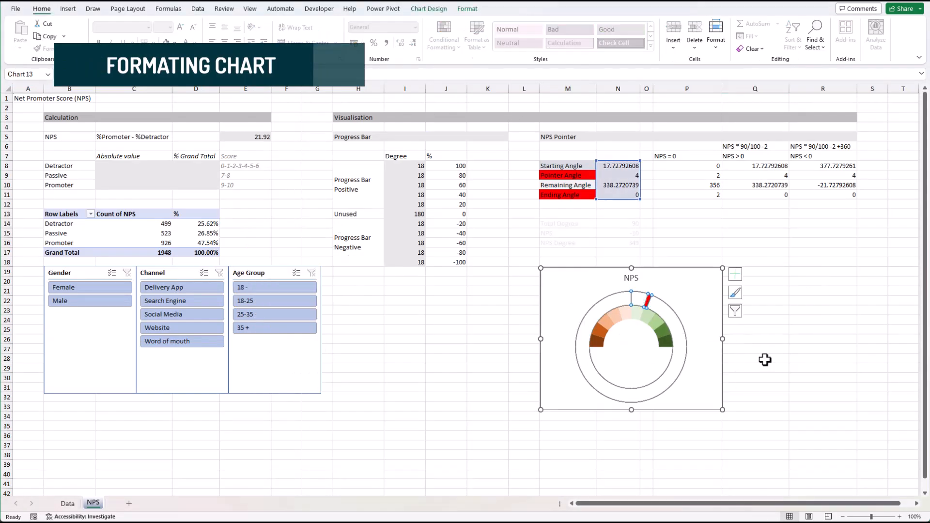
click(683, 326)
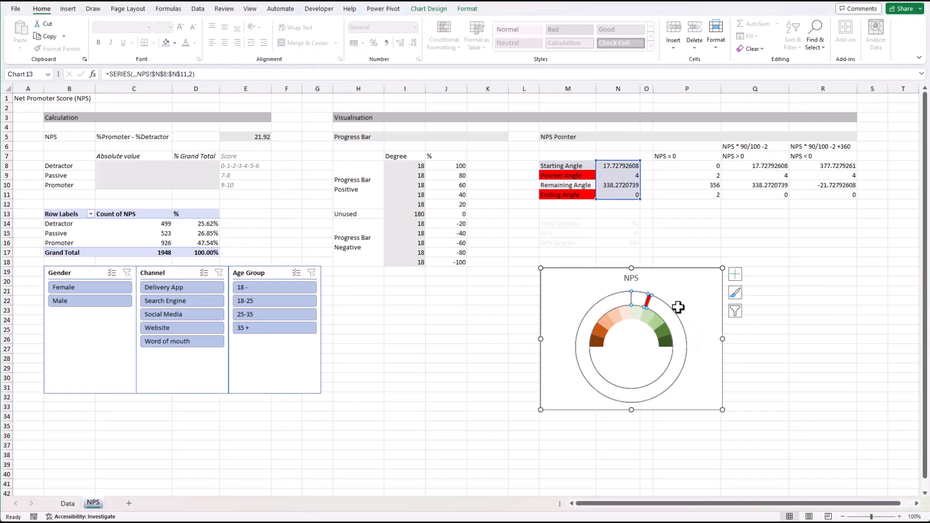
right_click(683, 341)
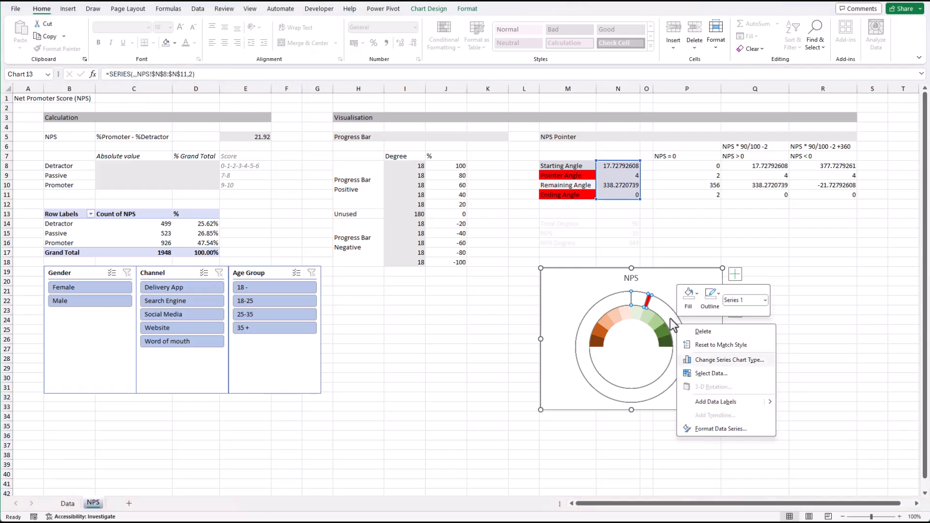
click(732, 363)
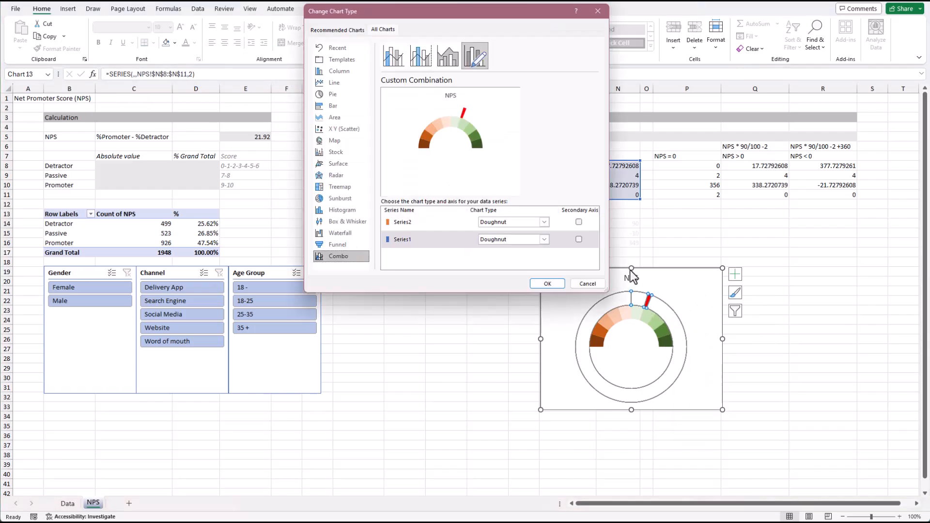
click(542, 240)
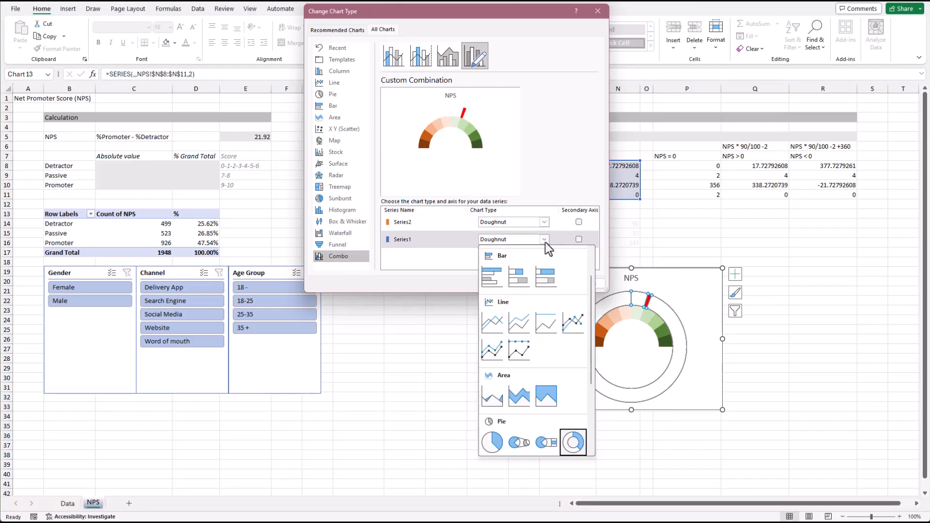
click(492, 442)
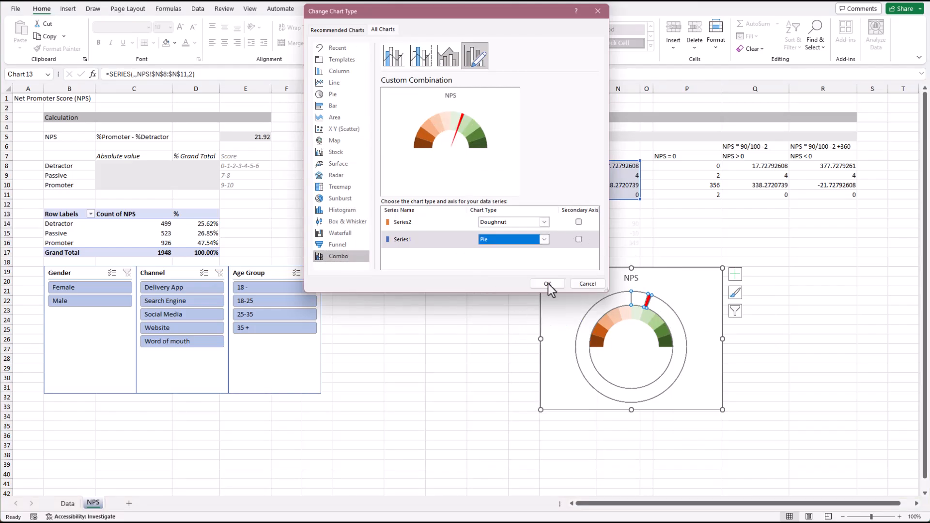
click(548, 284)
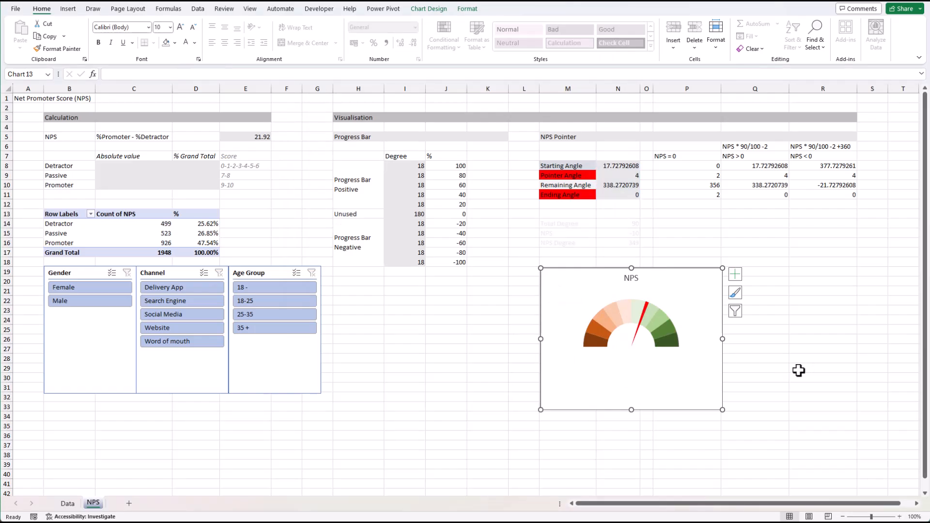
click(781, 385)
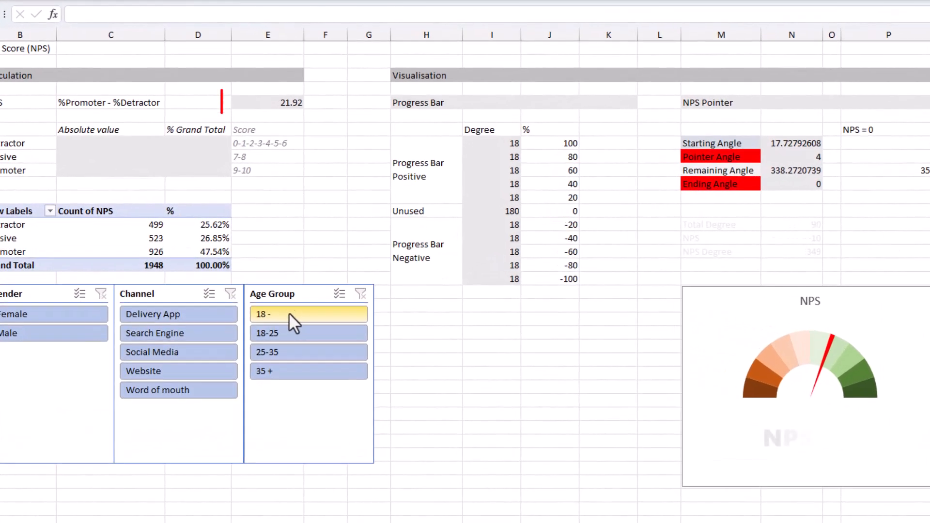
Step: Test the gauge by filtering to age group 18 -, Social Media and Female, switching the channel to Delivery App and the gender to Male
click(261, 287)
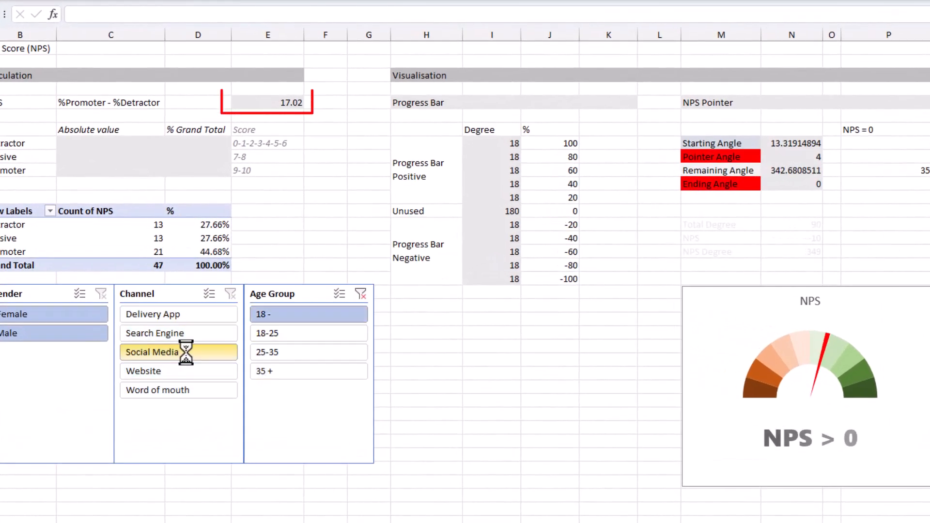
click(186, 351)
click(48, 329)
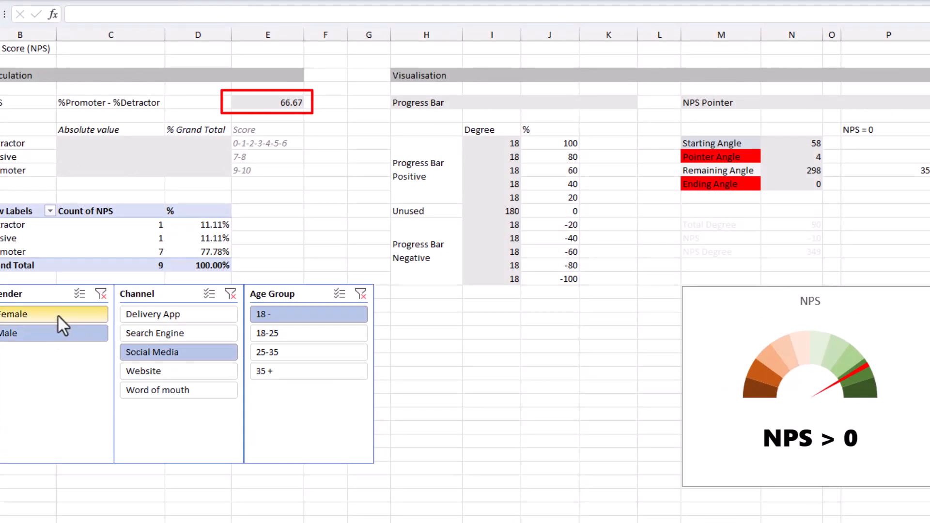
click(57, 315)
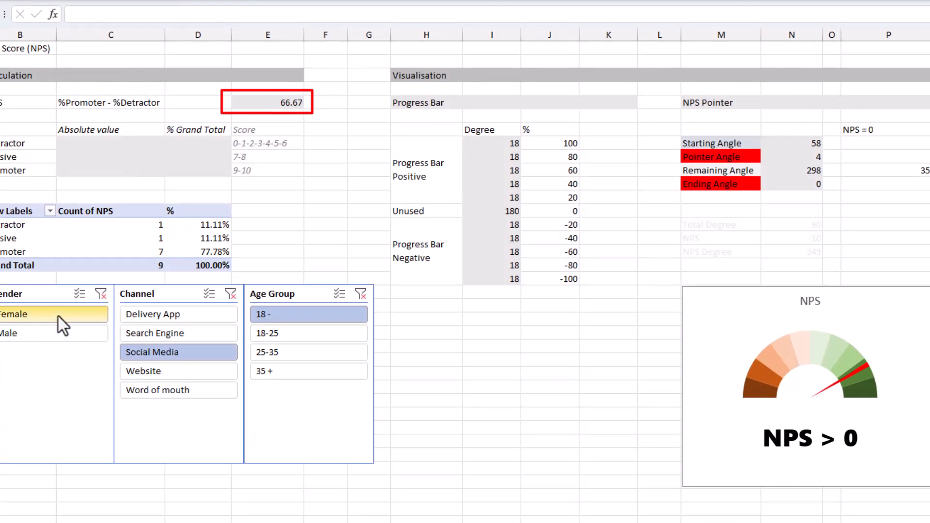
click(149, 315)
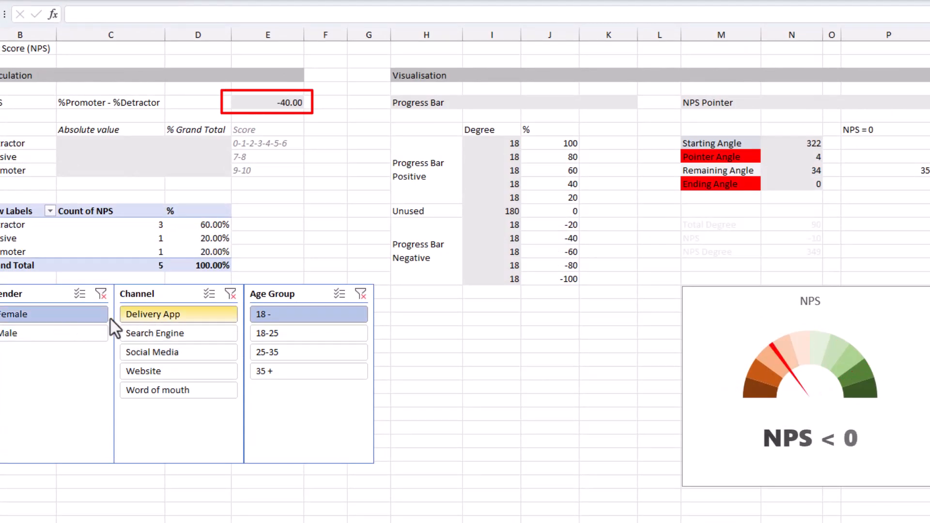
click(79, 335)
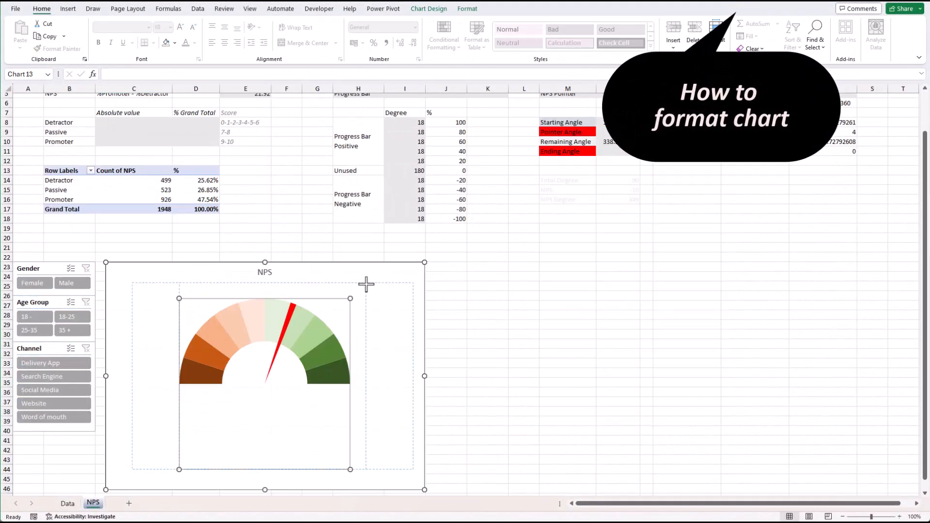
Step: Enlarge the gauge's plot area so the half-doughnut spans more of the chart frame
drag(350, 469, 373, 461)
drag(265, 490, 263, 405)
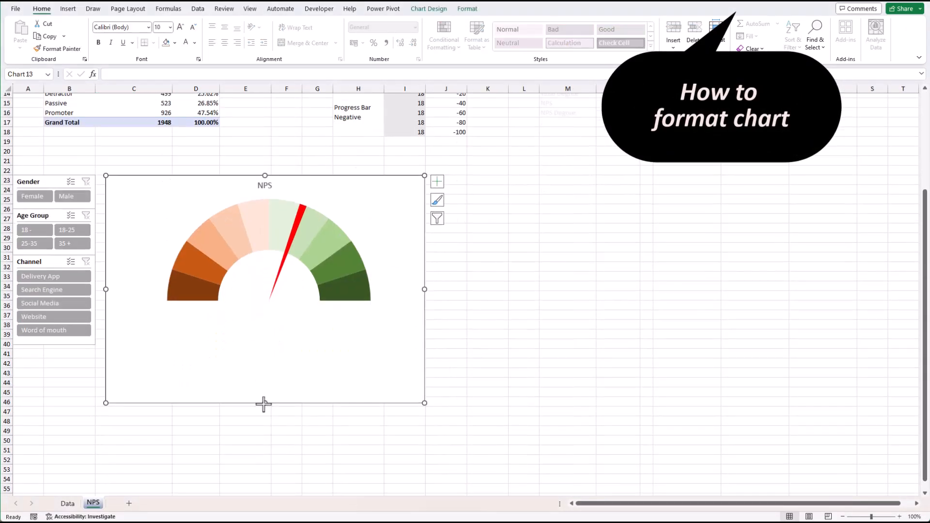
drag(373, 368, 380, 430)
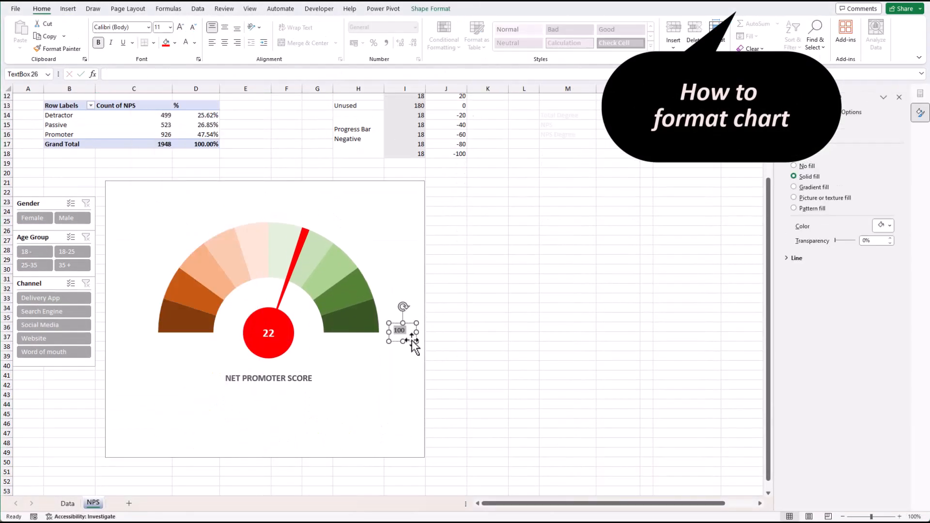
Step: Position text-box labels from -100 to 100 around the gauge's segment boundaries and align the matching negative and positive pairs
drag(322, 223, 281, 218)
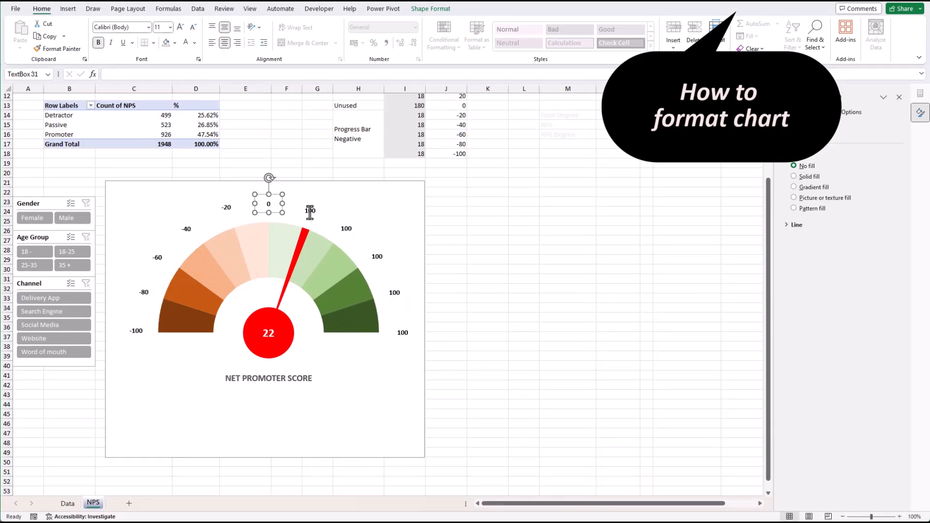
ctrl+click(401, 331)
click(431, 9)
click(144, 293)
ctrl+click(394, 293)
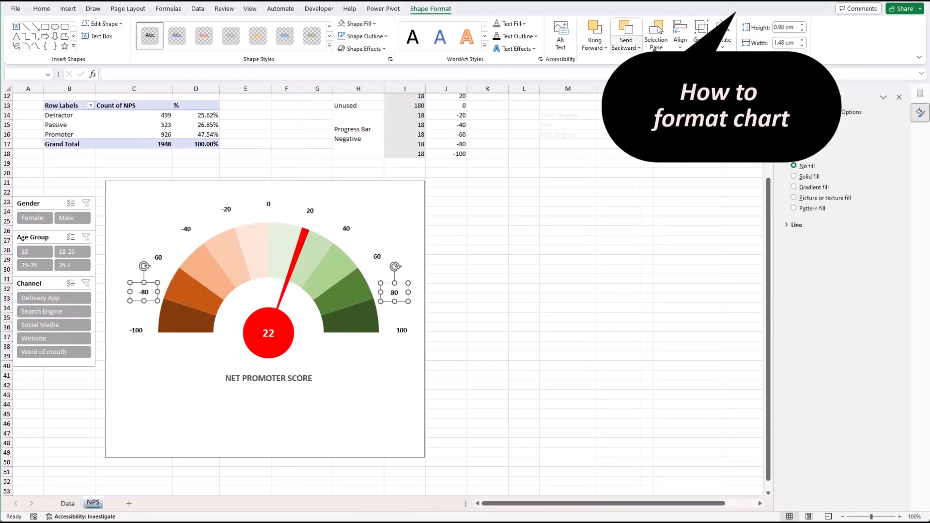
click(186, 229)
click(310, 210)
ctrl+click(226, 207)
click(272, 208)
Step: Remove the chart area's fill and outline, and hide the worksheet gridlines
click(388, 199)
click(468, 9)
click(250, 9)
click(279, 36)
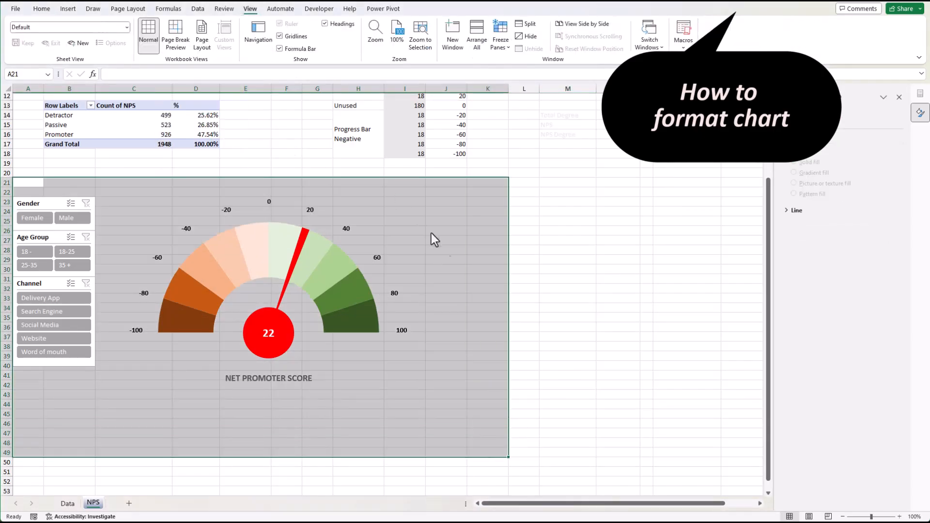
click(568, 289)
Step: Try hiding the calculation rows 1 to 18 above the gauge, and undo the hiding
scroll(497, 317, up, 1)
scroll(496, 316, up, 3)
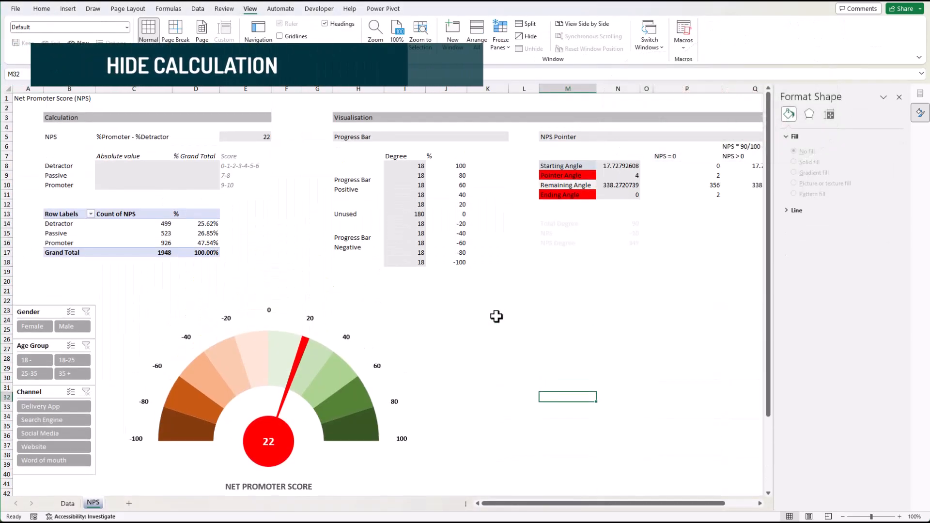
click(7, 263)
drag(10, 253, 13, 106)
right_click(10, 105)
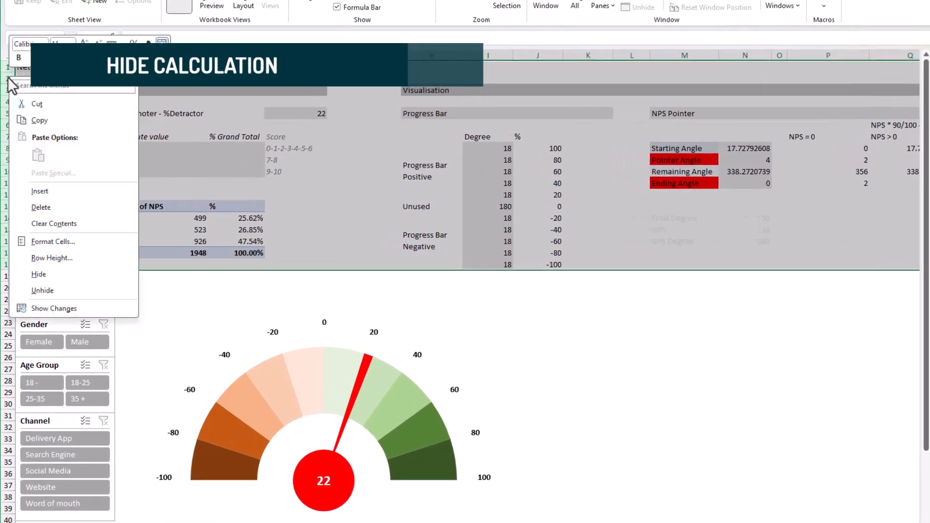
click(51, 276)
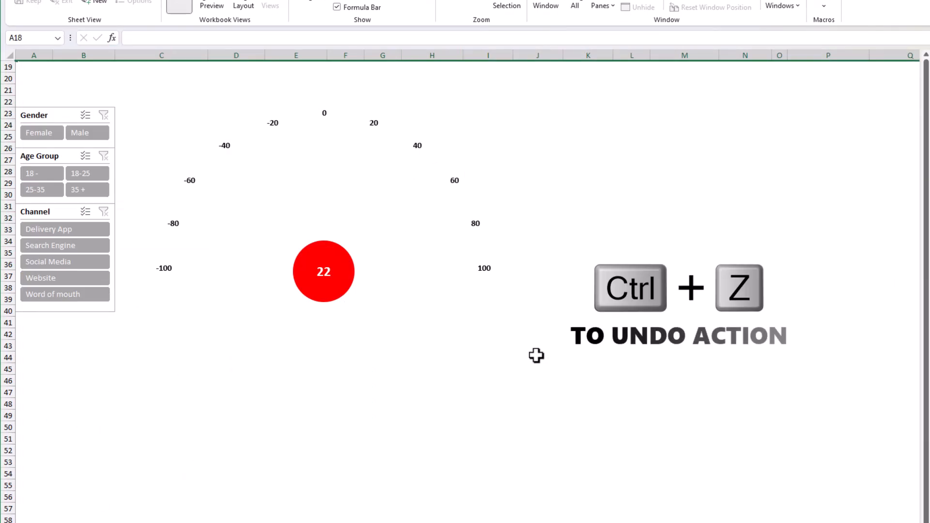
key(ctrl+z)
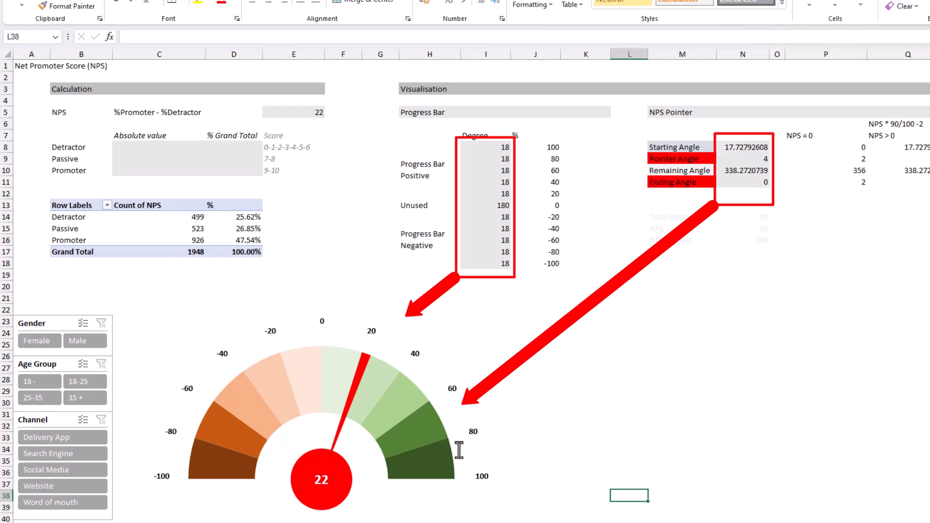
Step: Set the gauge chart's data source to show data in hidden rows and columns
click(460, 449)
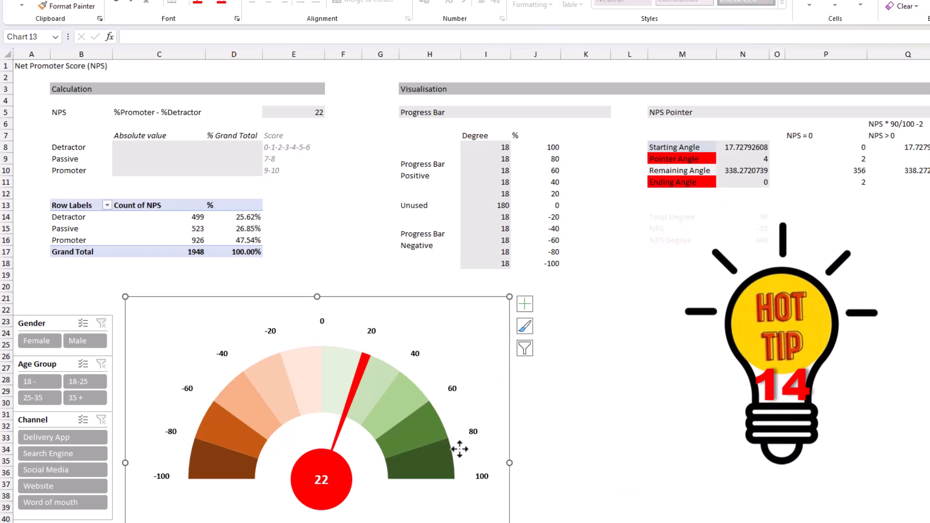
right_click(459, 450)
click(506, 269)
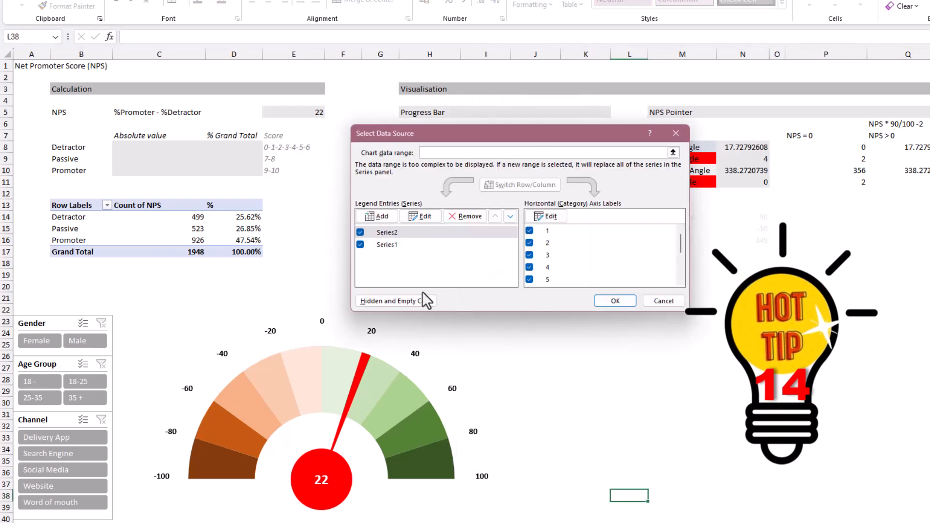
click(423, 300)
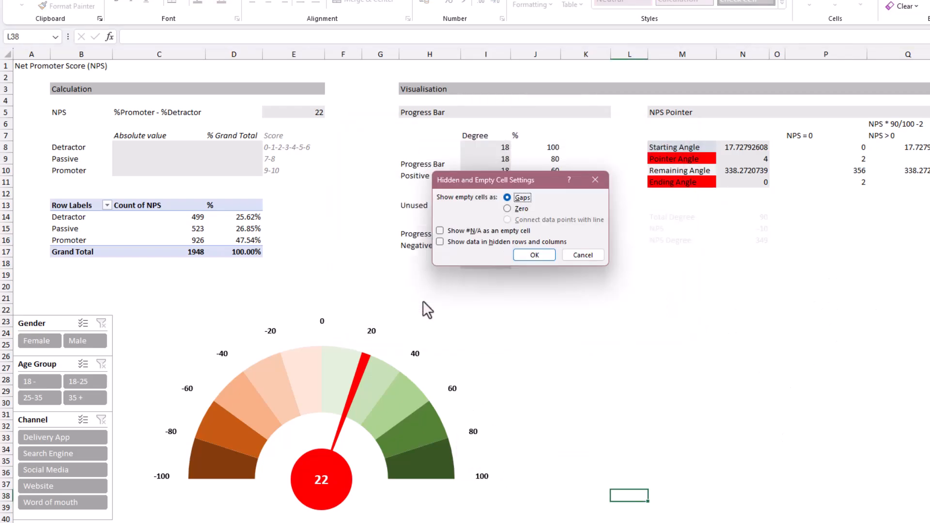
click(496, 244)
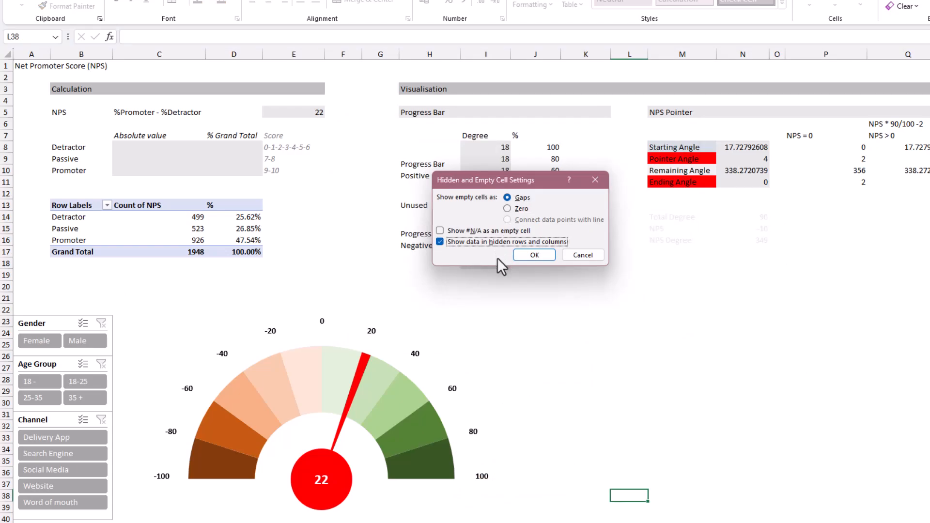
click(523, 255)
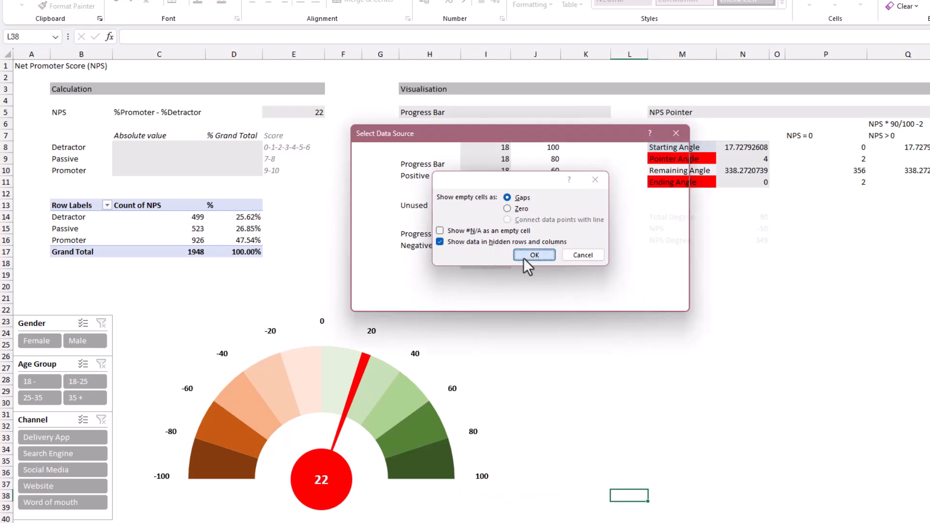
click(625, 301)
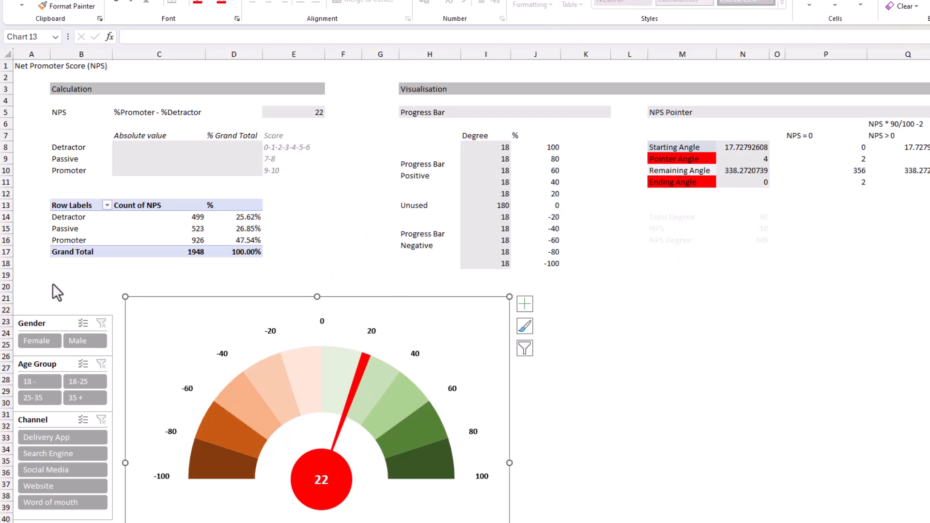
Step: Hide the calculation rows 1 to 20 above the gauge
drag(6, 276, 10, 65)
right_click(11, 70)
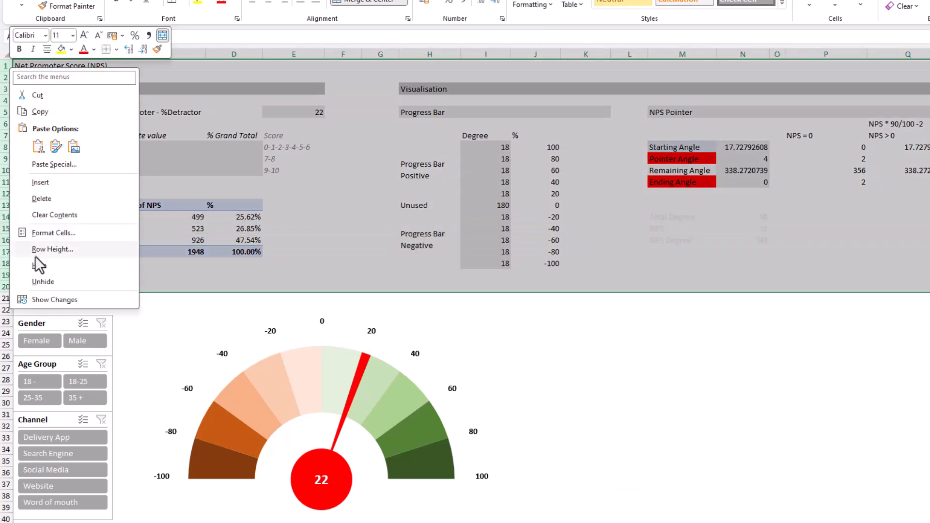
click(58, 266)
click(485, 499)
Step: Test the gauge with Male, age group 18 - and Website, switch the channel to Delivery App, Search Engine and Social Media, and clear all slicers
click(43, 156)
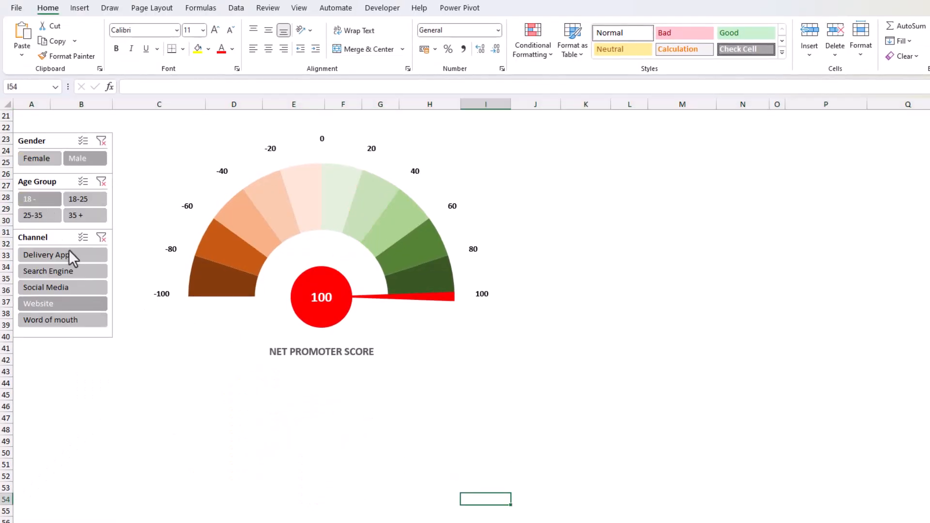
click(68, 255)
click(68, 272)
click(68, 287)
click(101, 238)
click(101, 181)
click(104, 140)
Step: Filter the gauge to Female and Website, and switch the channel to Search Engine
click(40, 159)
click(72, 305)
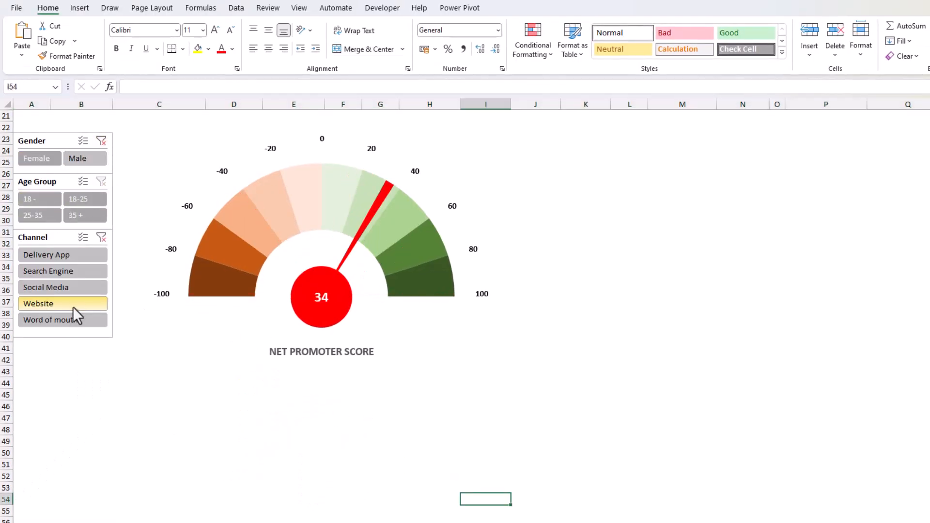
click(67, 272)
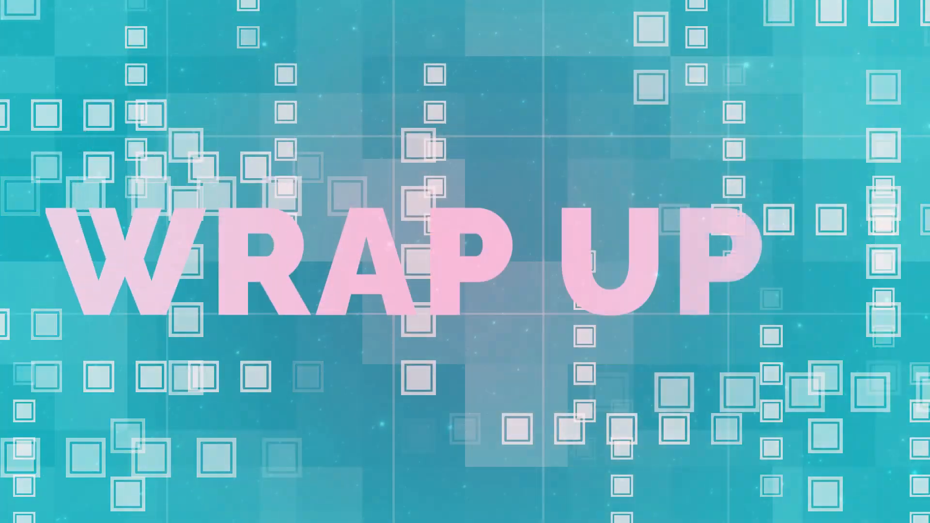